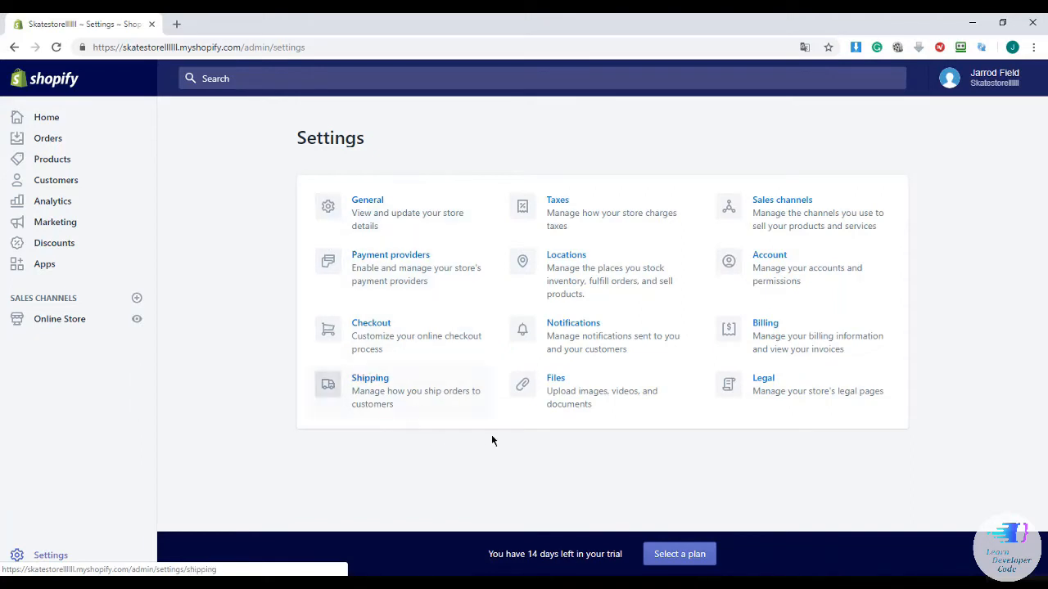
Open the General settings to view the store details and address
{"action": "left_click", "coordinate": [368, 201]}
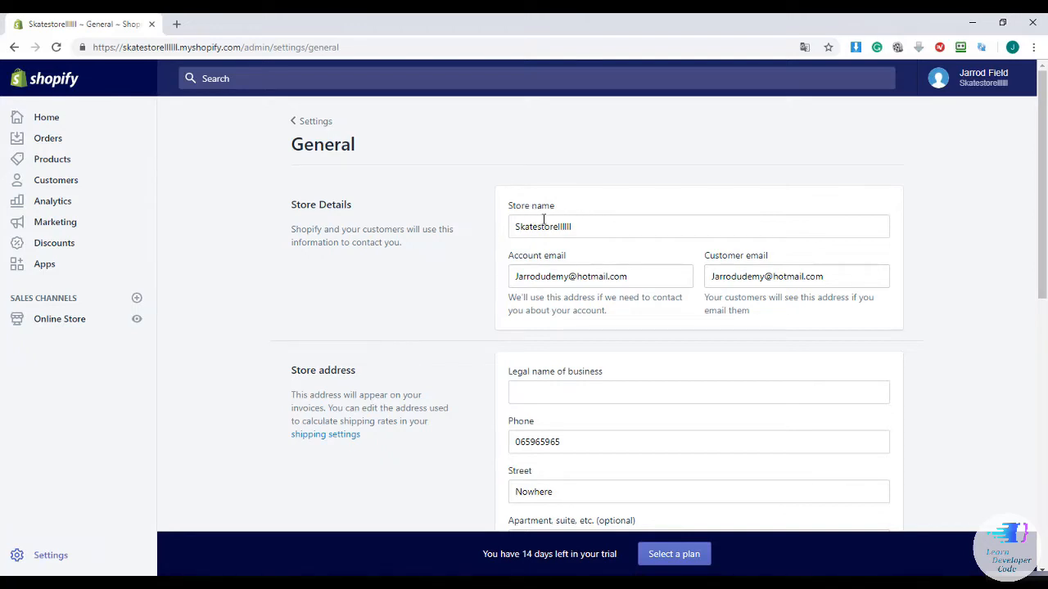
{"action": "double_click", "coordinate": [543, 221]}
{"action": "left_click", "coordinate": [594, 227]}
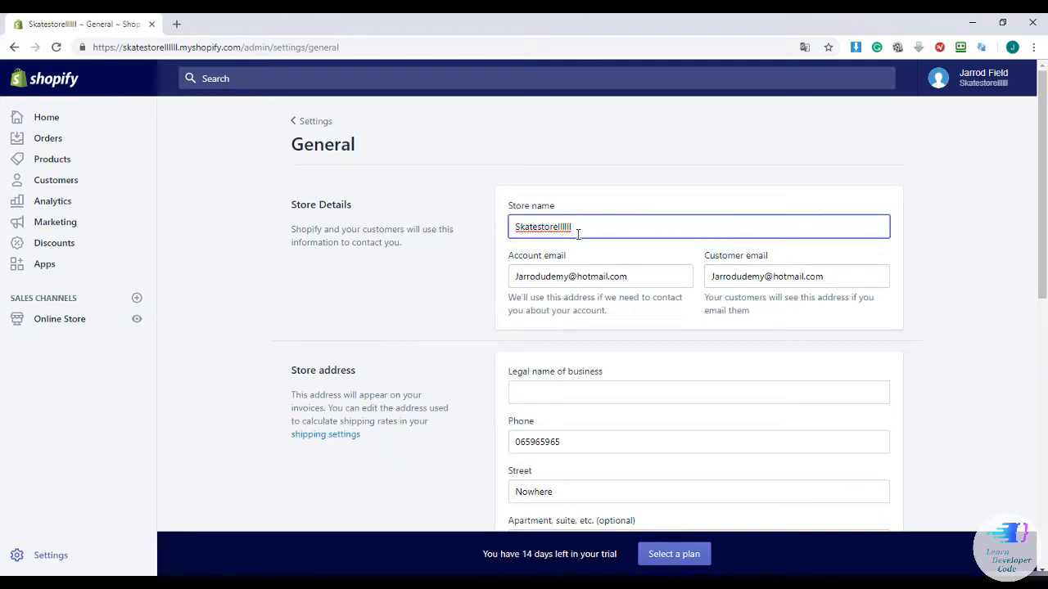
{"action": "left_click", "coordinate": [644, 273]}
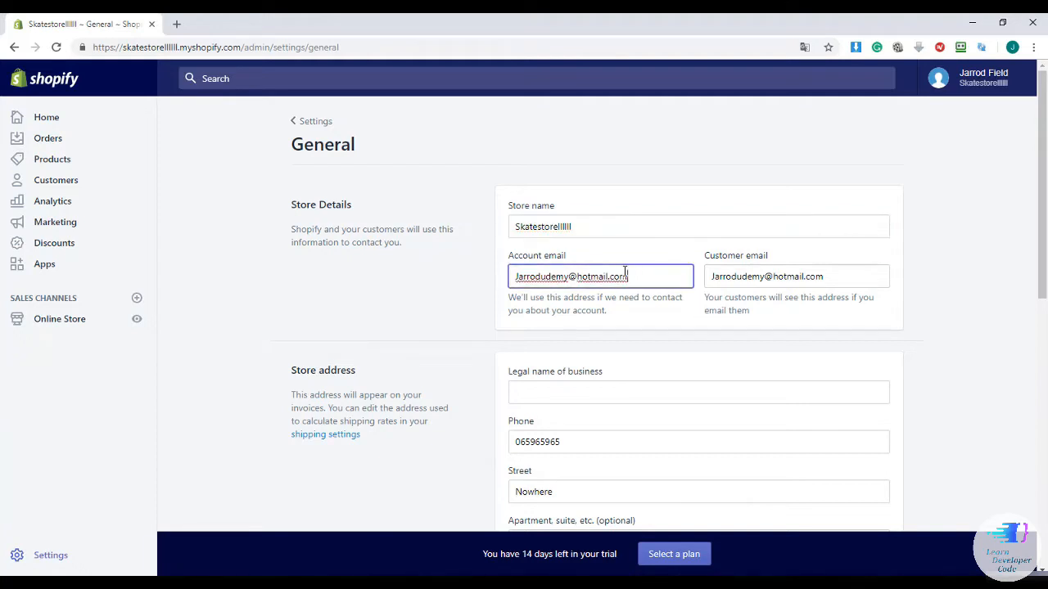
{"action": "left_click_drag", "start_coordinate": [628, 276], "coordinate": [513, 277]}
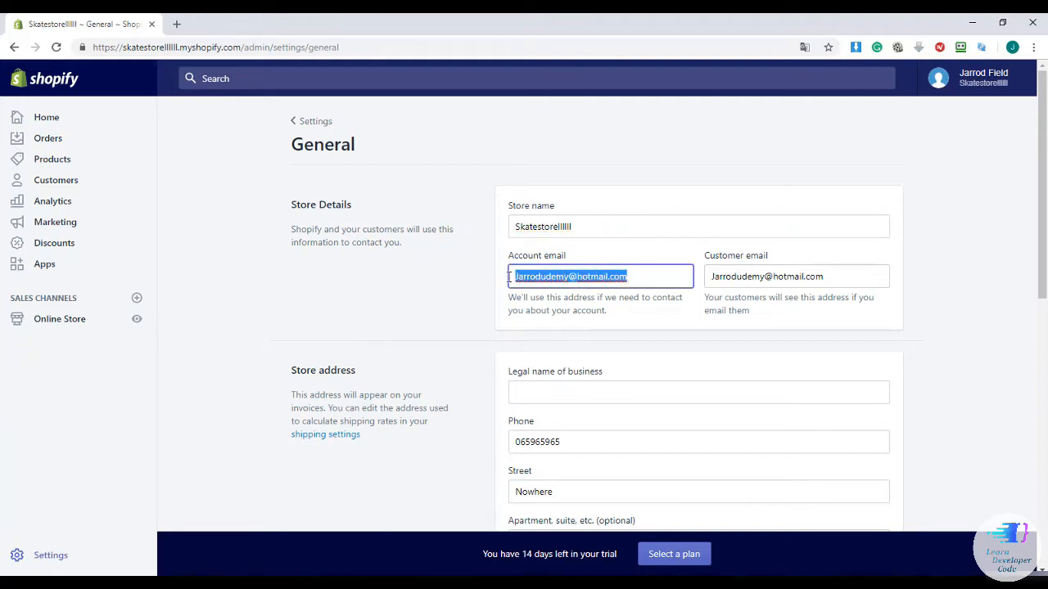
{"action": "left_click", "coordinate": [643, 271]}
{"action": "scroll", "coordinate": [644, 267], "scroll_direction": "down", "scroll_amount": 3}
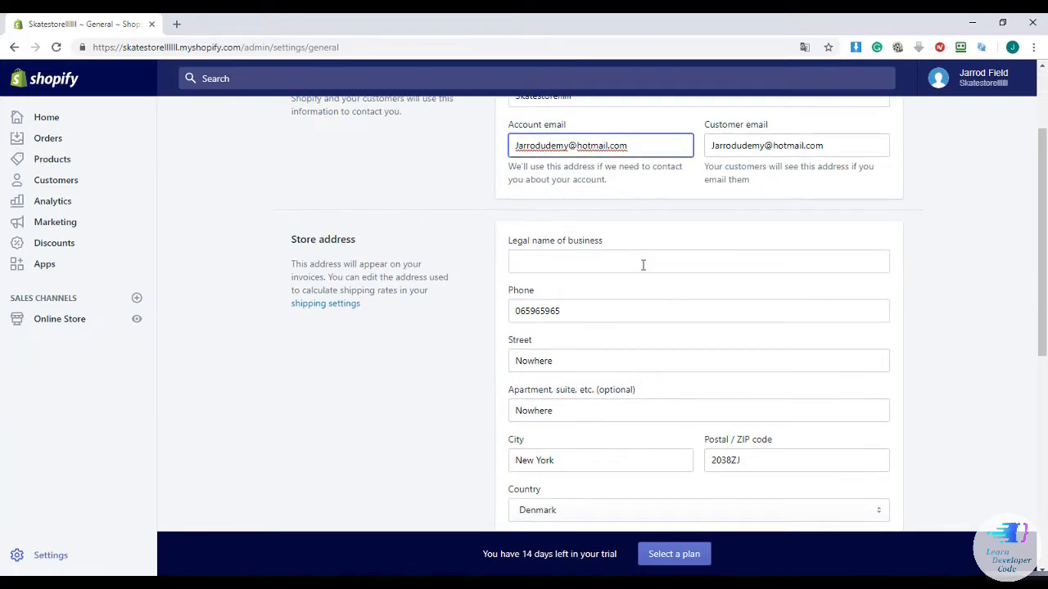
{"action": "scroll", "coordinate": [643, 265], "scroll_direction": "down", "scroll_amount": 2}
{"action": "left_click", "coordinate": [562, 197]}
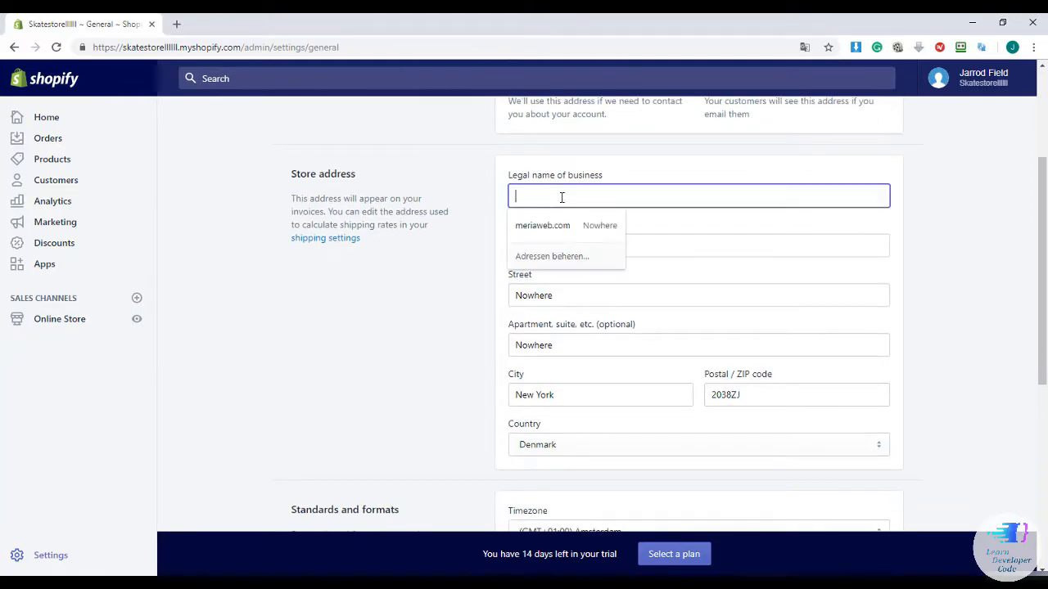
{"action": "left_click", "coordinate": [560, 226]}
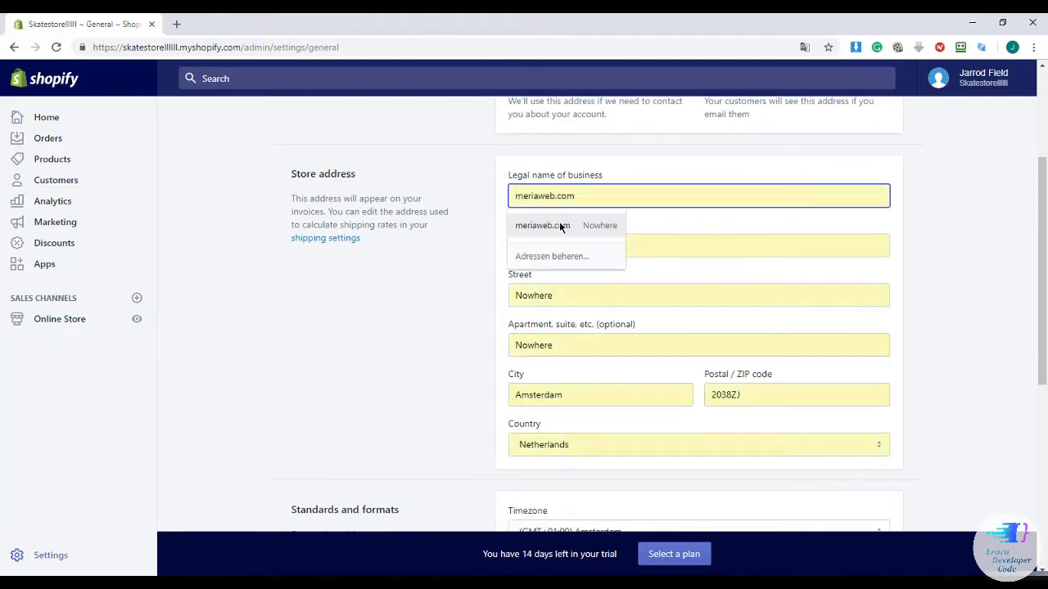
{"action": "left_click", "coordinate": [509, 144]}
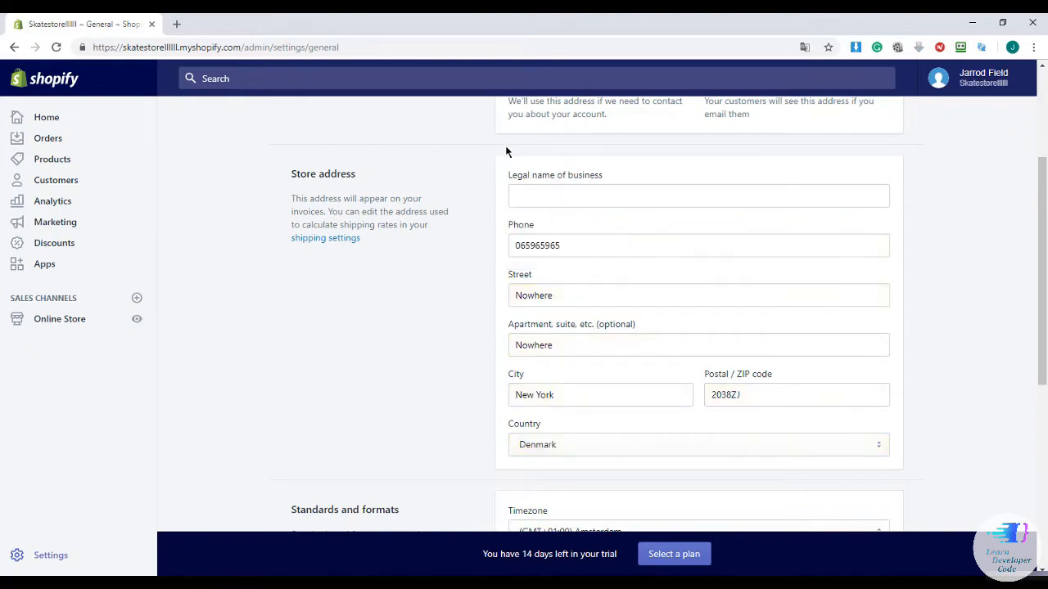
{"action": "scroll", "coordinate": [545, 180], "scroll_direction": "down", "scroll_amount": 2}
{"action": "scroll", "coordinate": [553, 150], "scroll_direction": "up", "scroll_amount": 1}
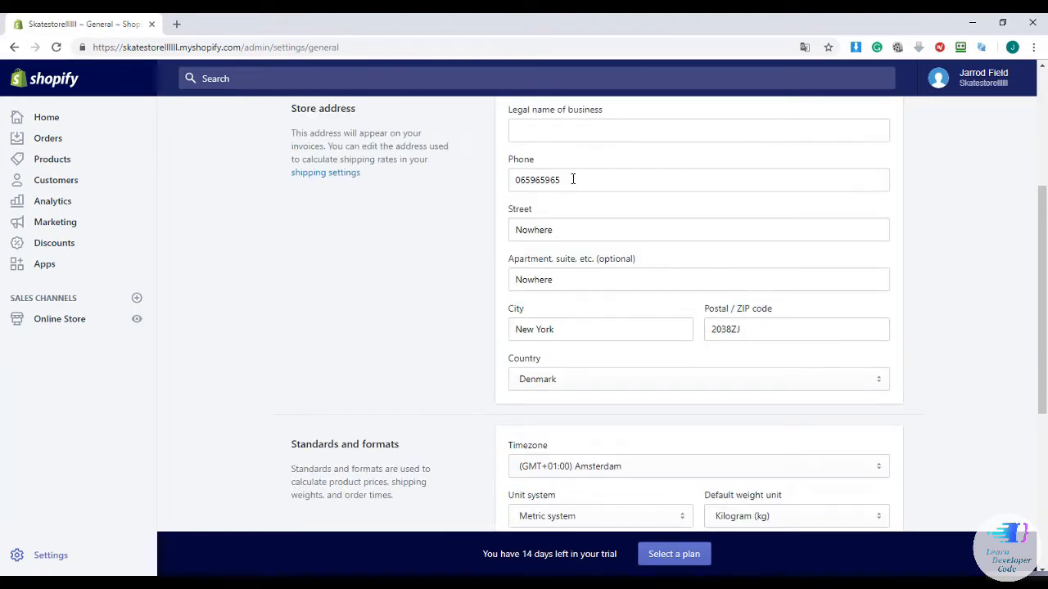
{"action": "left_click_drag", "start_coordinate": [573, 179], "coordinate": [515, 179]}
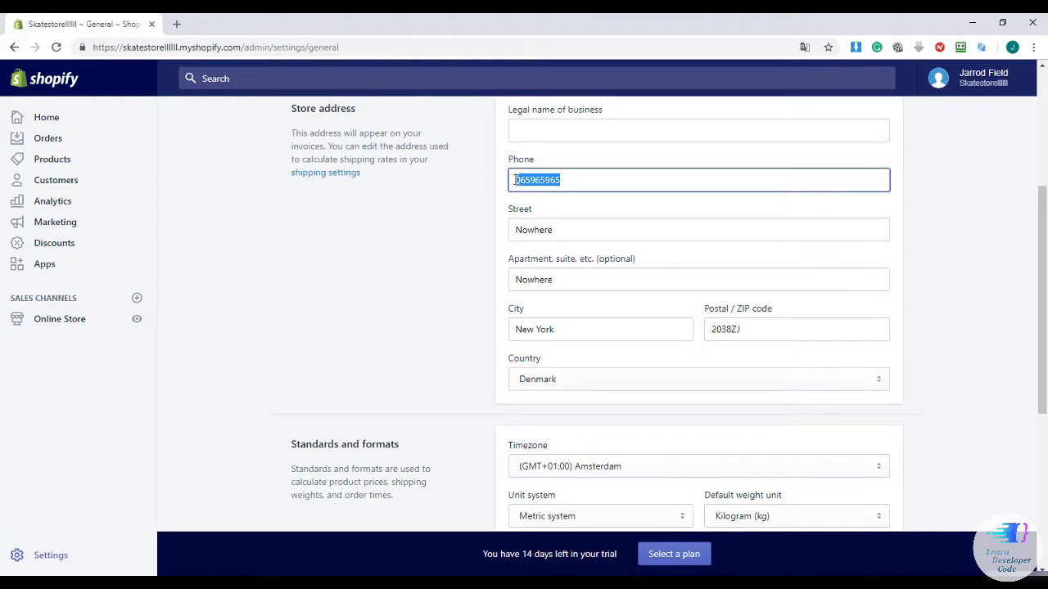
{"action": "left_click", "coordinate": [567, 226]}
{"action": "left_click", "coordinate": [484, 200]}
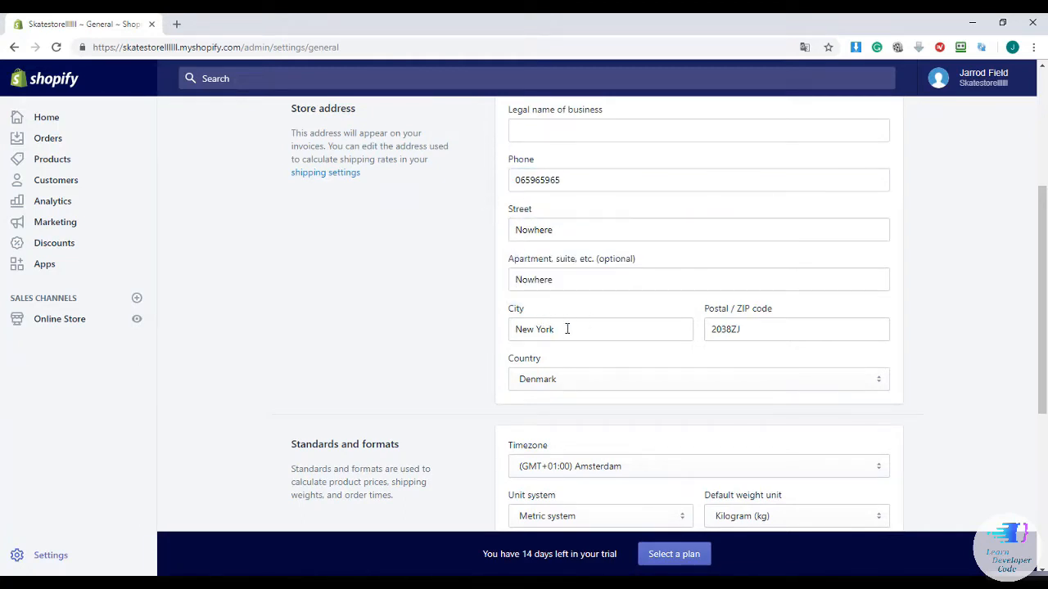
{"action": "scroll", "coordinate": [570, 319], "scroll_direction": "down", "scroll_amount": 1}
{"action": "scroll", "coordinate": [571, 319], "scroll_direction": "down", "scroll_amount": 1}
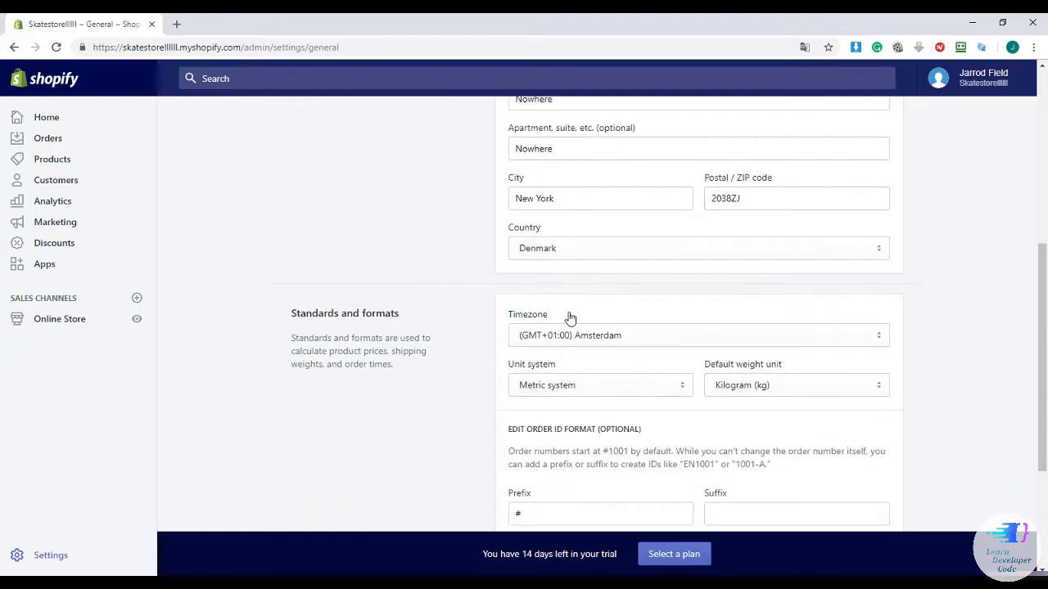
{"action": "scroll", "coordinate": [571, 317], "scroll_direction": "down", "scroll_amount": 1}
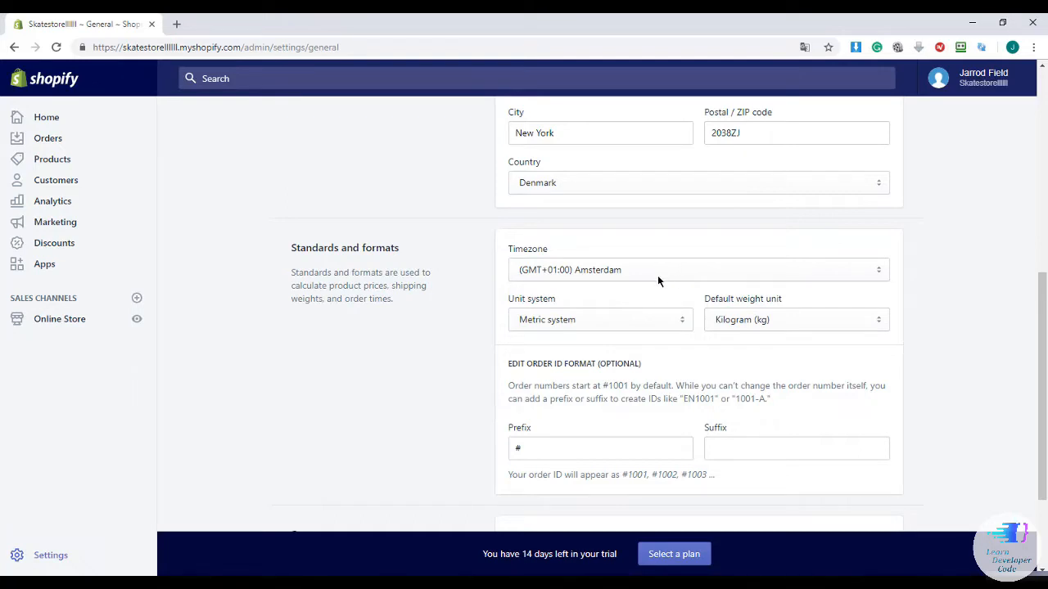
Keep Kilogram (kg) as the default weight unit and Euro (EUR) as the store currency
{"action": "left_click", "coordinate": [728, 321]}
{"action": "left_click", "coordinate": [726, 319]}
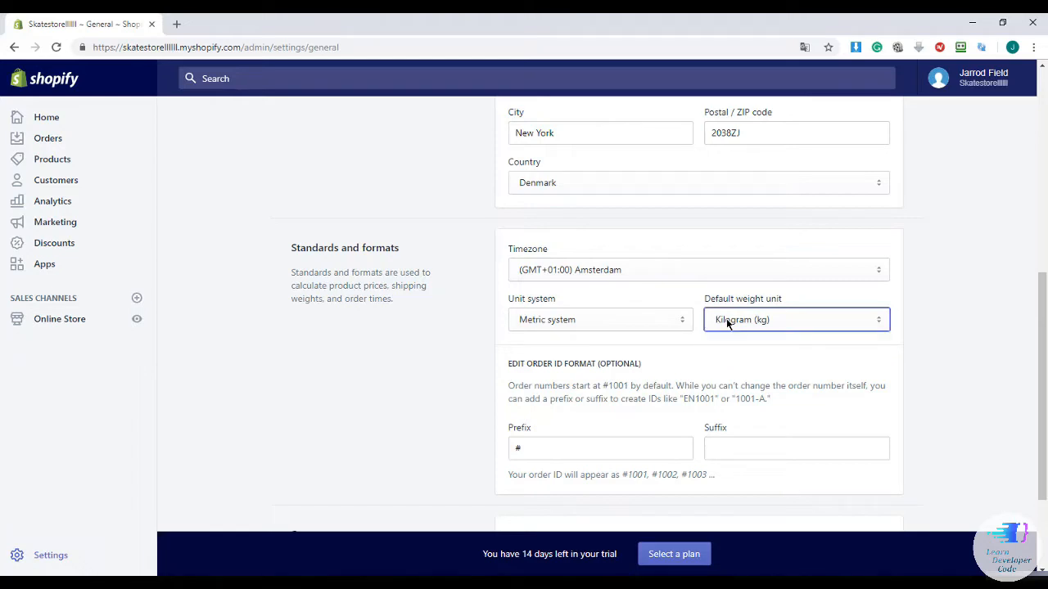
{"action": "scroll", "coordinate": [717, 312], "scroll_direction": "down", "scroll_amount": 2}
{"action": "scroll", "coordinate": [714, 309], "scroll_direction": "down", "scroll_amount": 1}
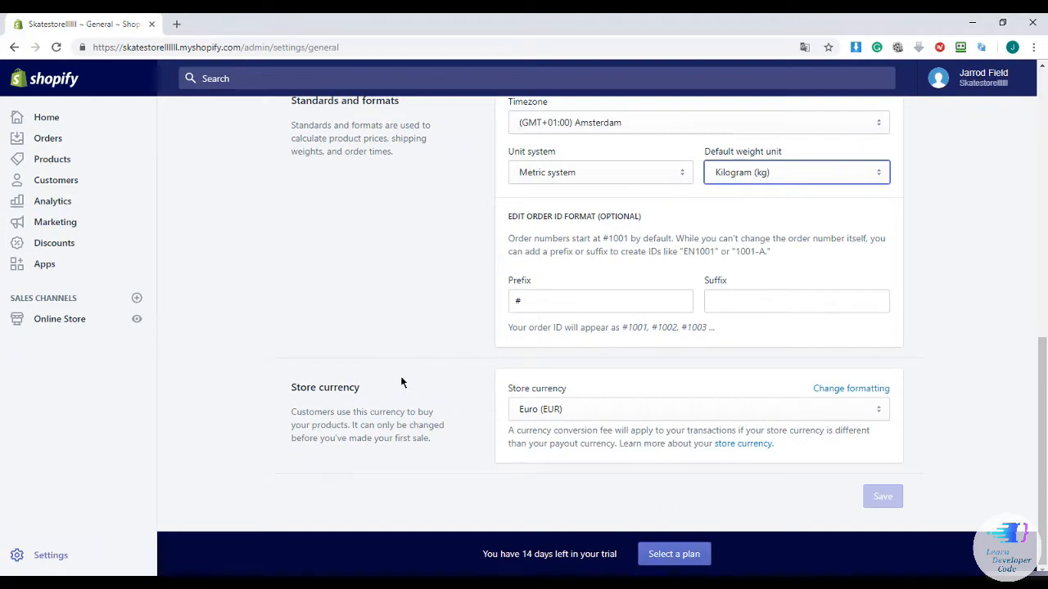
{"action": "left_click", "coordinate": [564, 411]}
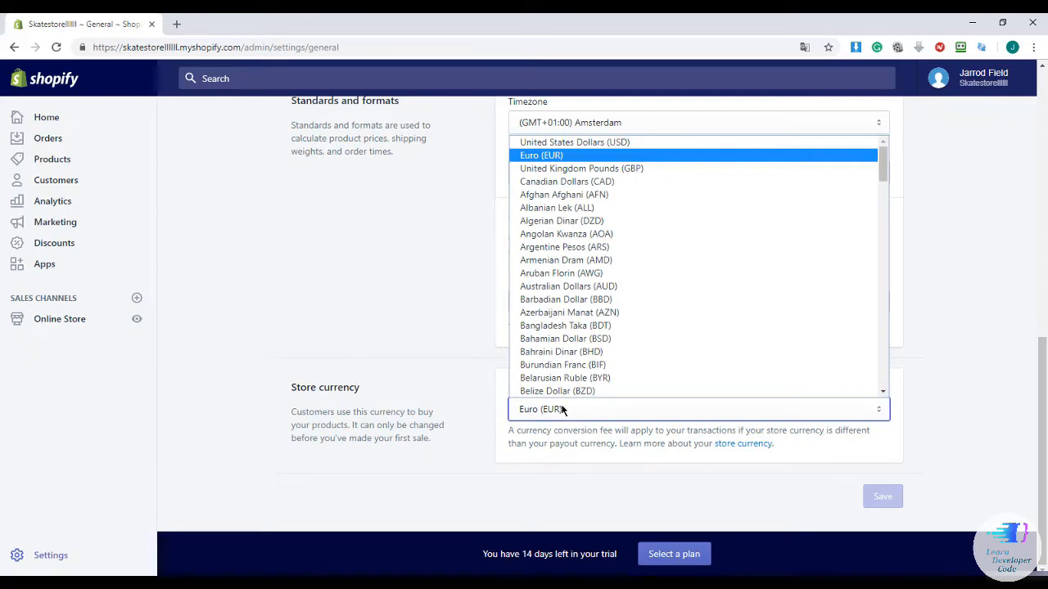
{"action": "left_click", "coordinate": [562, 410]}
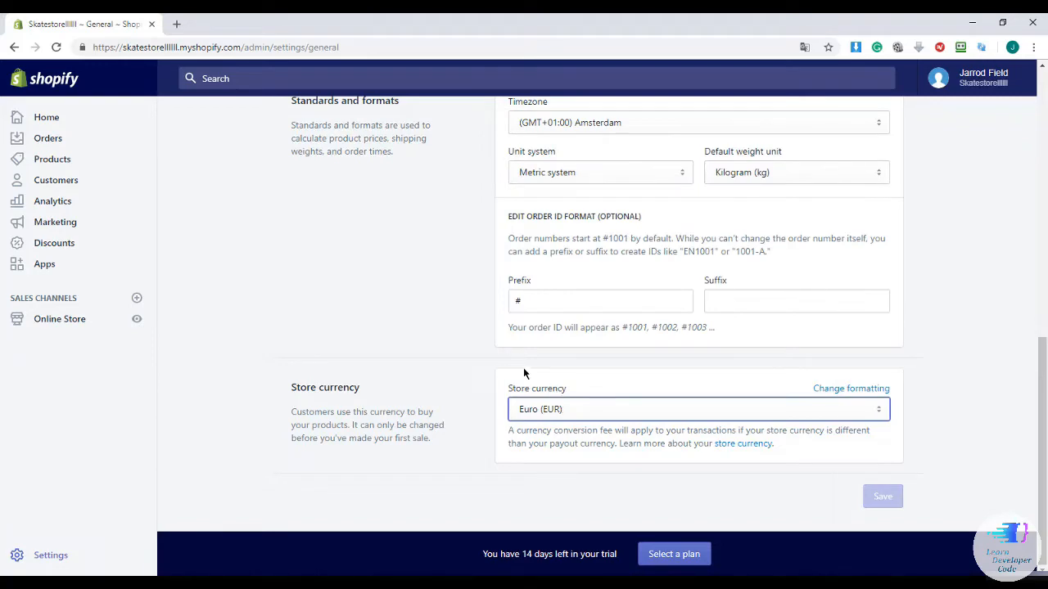
{"action": "scroll", "coordinate": [502, 361], "scroll_direction": "up", "scroll_amount": 4}
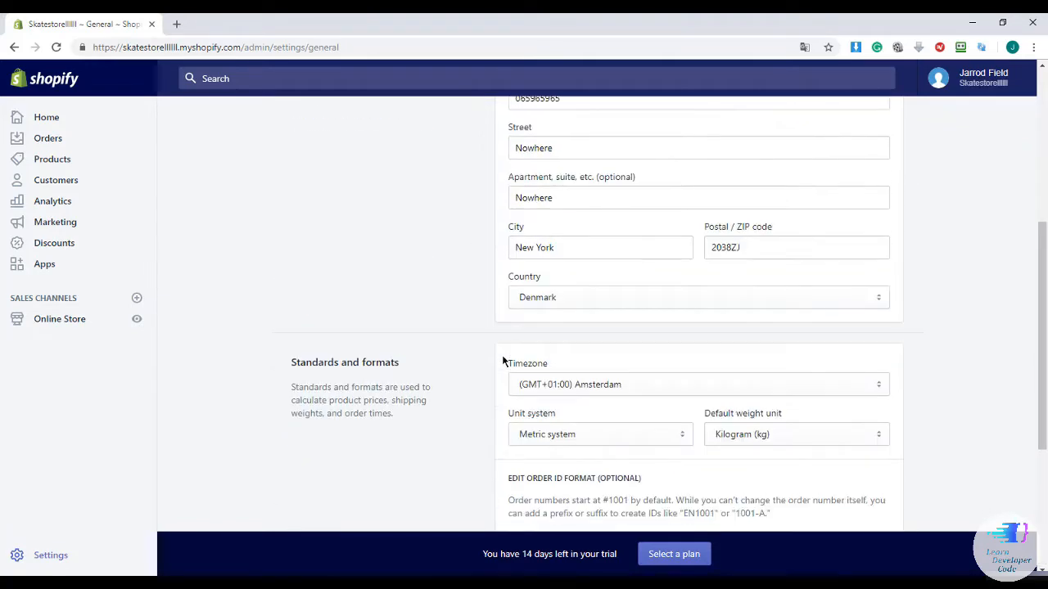
{"action": "scroll", "coordinate": [502, 361], "scroll_direction": "up", "scroll_amount": 4}
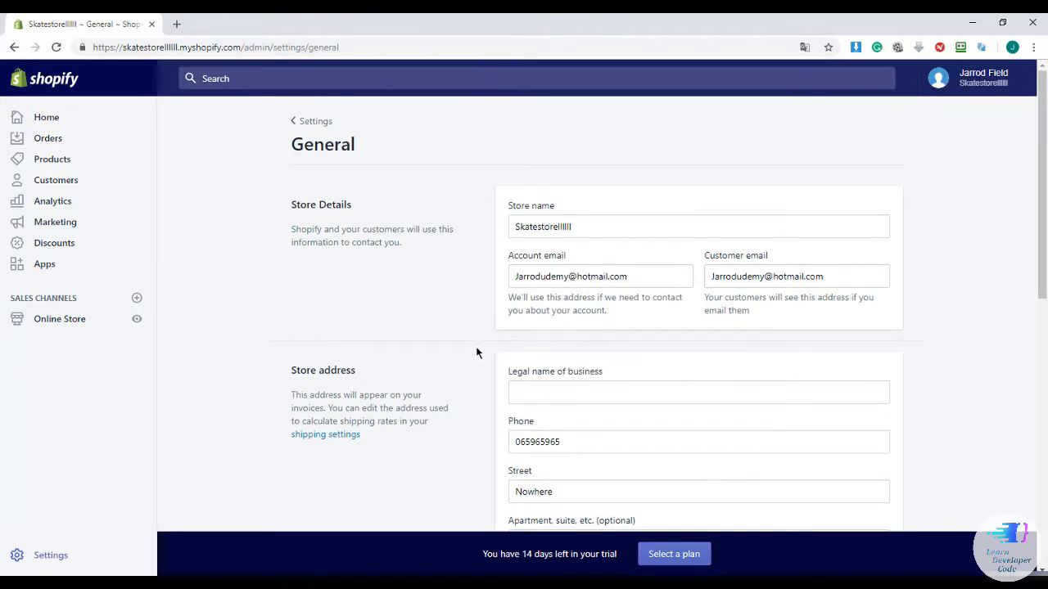
{"action": "scroll", "coordinate": [491, 354], "scroll_direction": "down", "scroll_amount": 2}
{"action": "scroll", "coordinate": [497, 356], "scroll_direction": "up", "scroll_amount": 2}
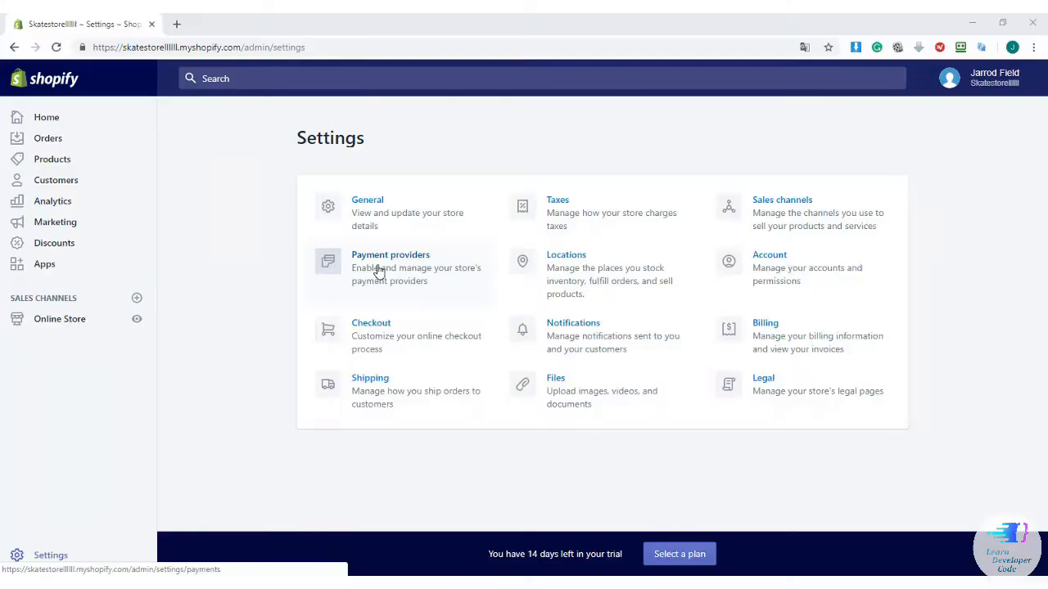
Open Payment providers, review the PayPal Express Checkout details, and bring up the credit card provider list
{"action": "left_click", "coordinate": [378, 274]}
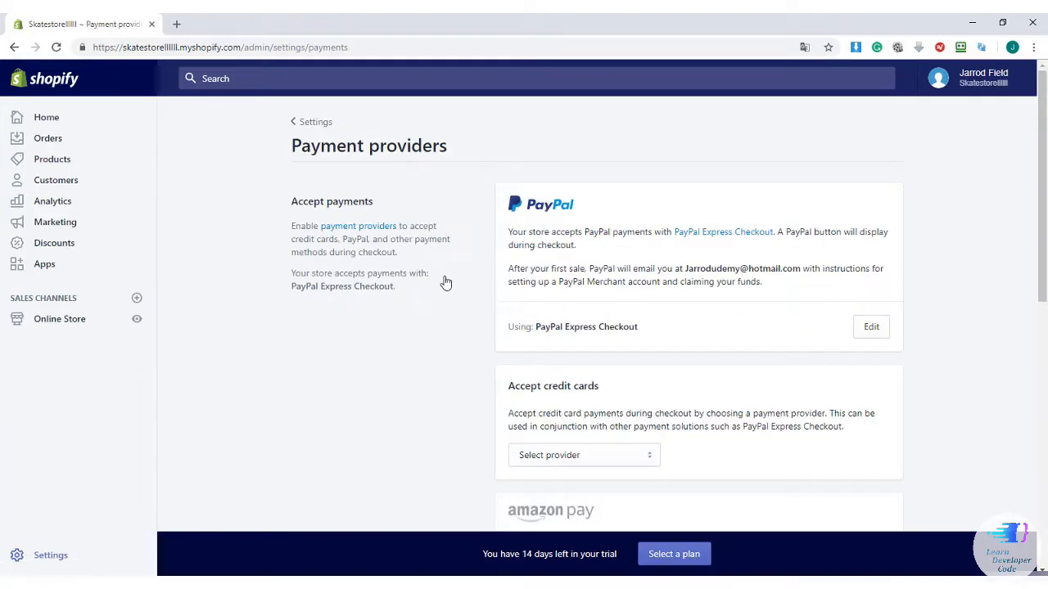
{"action": "scroll", "coordinate": [474, 295], "scroll_direction": "down", "scroll_amount": 1}
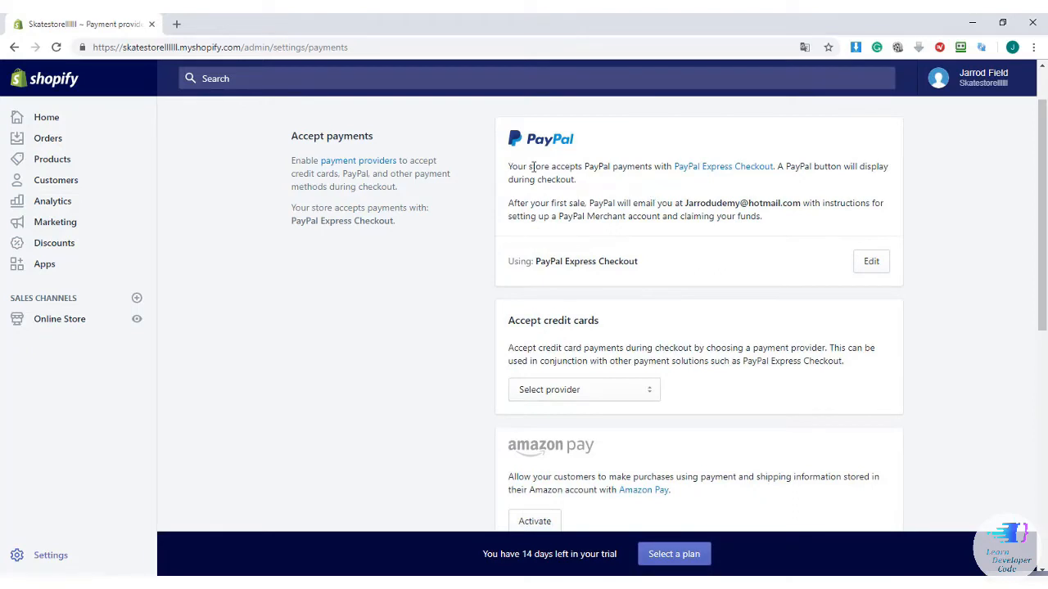
{"action": "left_click_drag", "start_coordinate": [508, 166], "coordinate": [775, 166]}
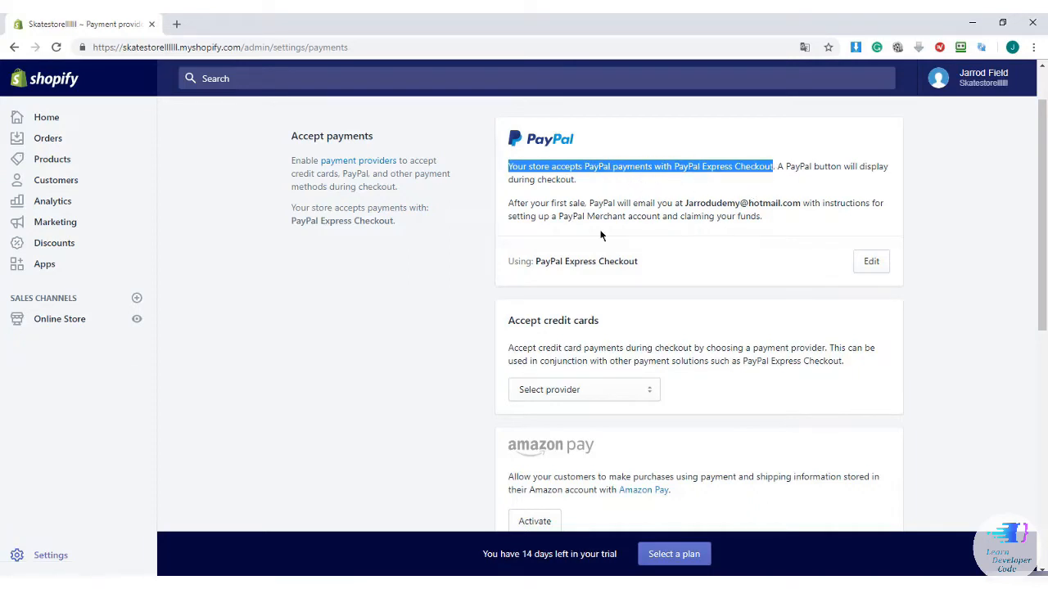
{"action": "left_click", "coordinate": [690, 254]}
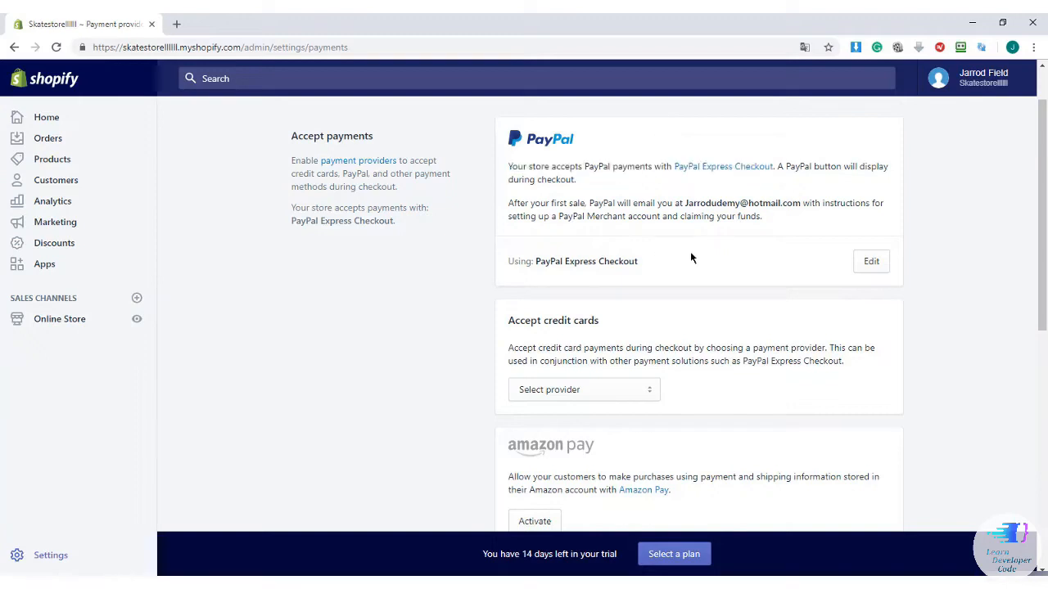
{"action": "left_click", "coordinate": [867, 272]}
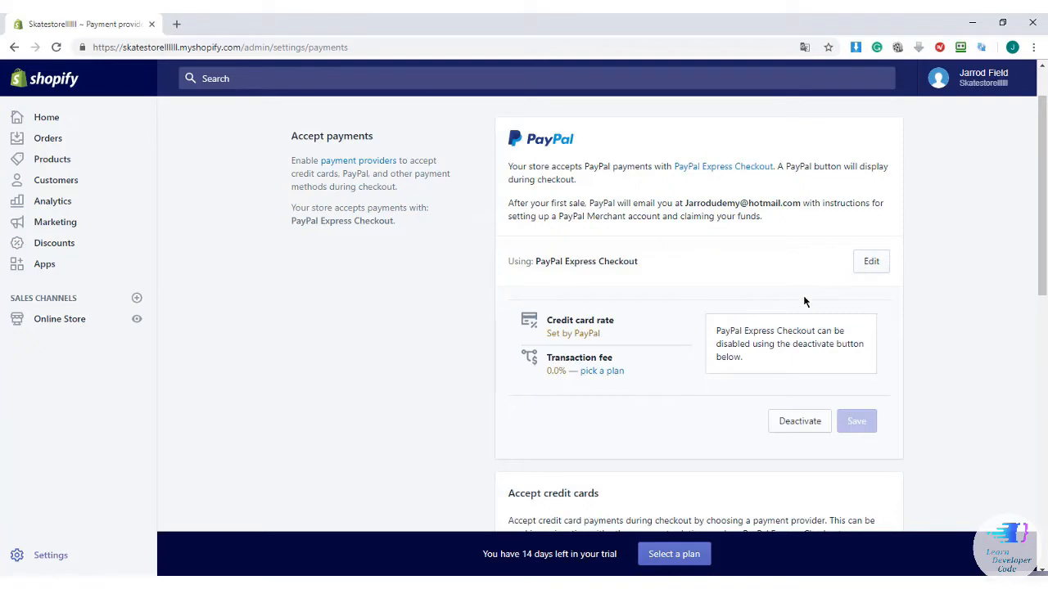
{"action": "left_click", "coordinate": [864, 270]}
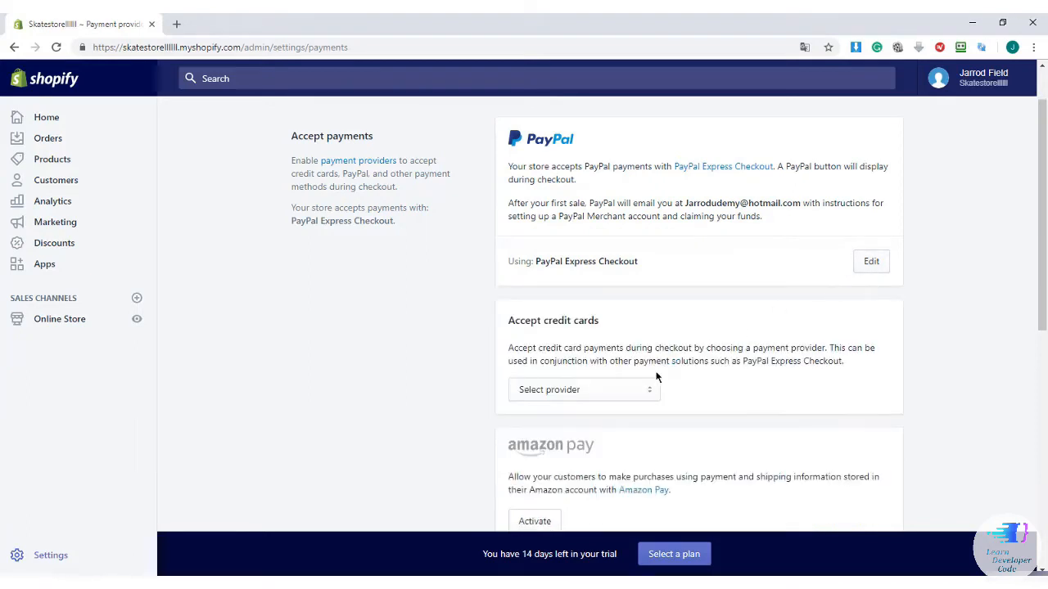
{"action": "scroll", "coordinate": [612, 374], "scroll_direction": "down", "scroll_amount": 1}
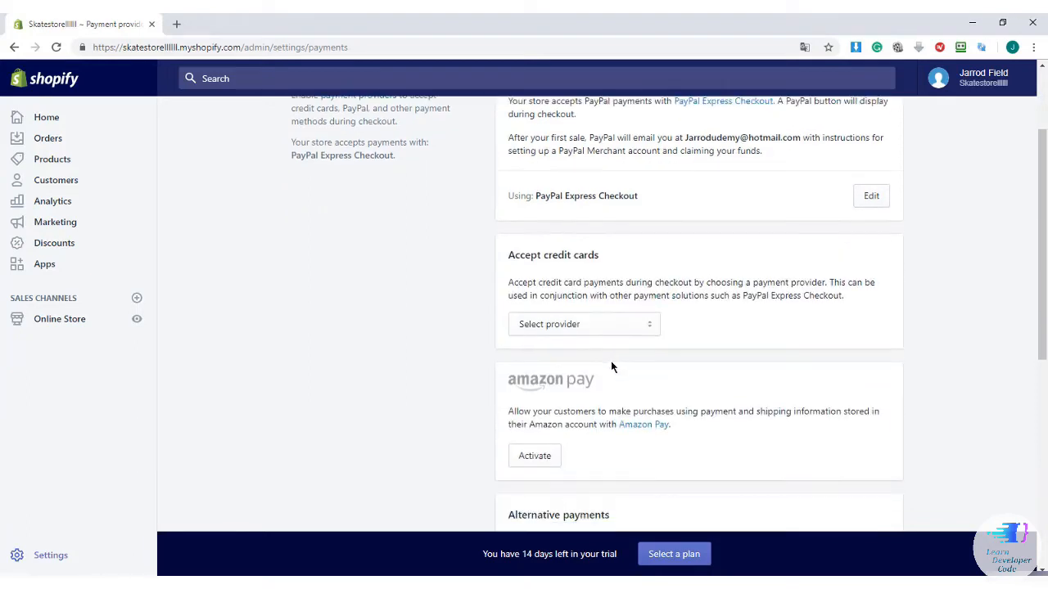
{"action": "left_click", "coordinate": [573, 324]}
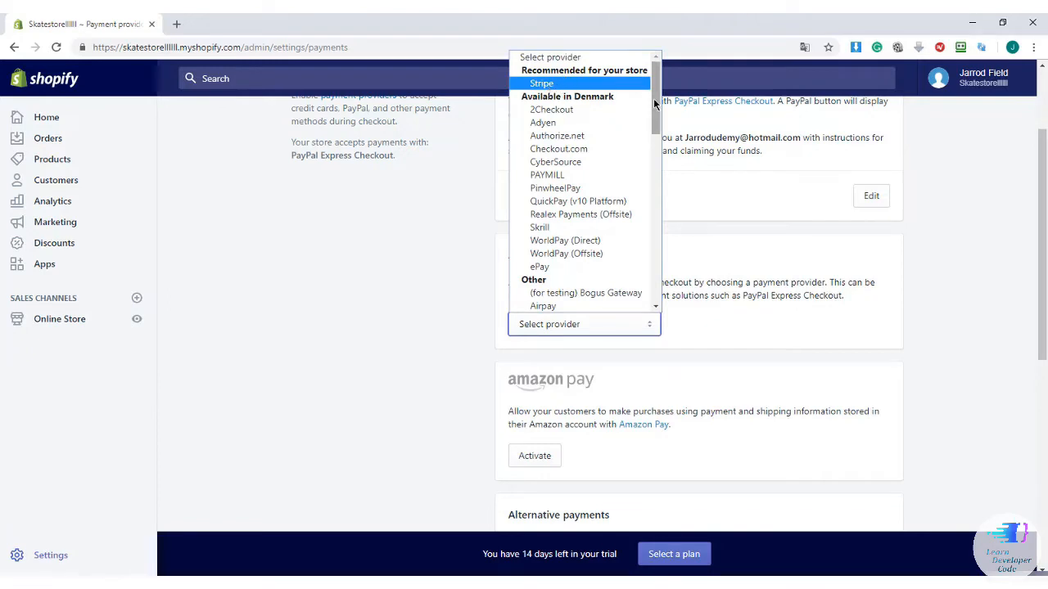
Select Stripe as the credit card provider
{"action": "left_click_drag", "start_coordinate": [658, 107], "coordinate": [656, 54]}
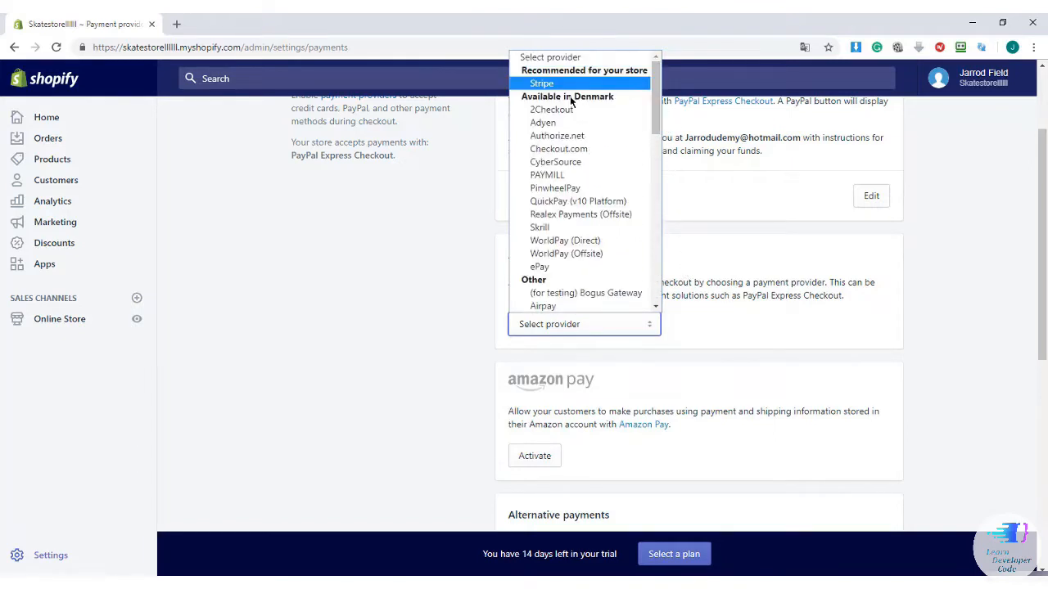
{"action": "left_click", "coordinate": [567, 84]}
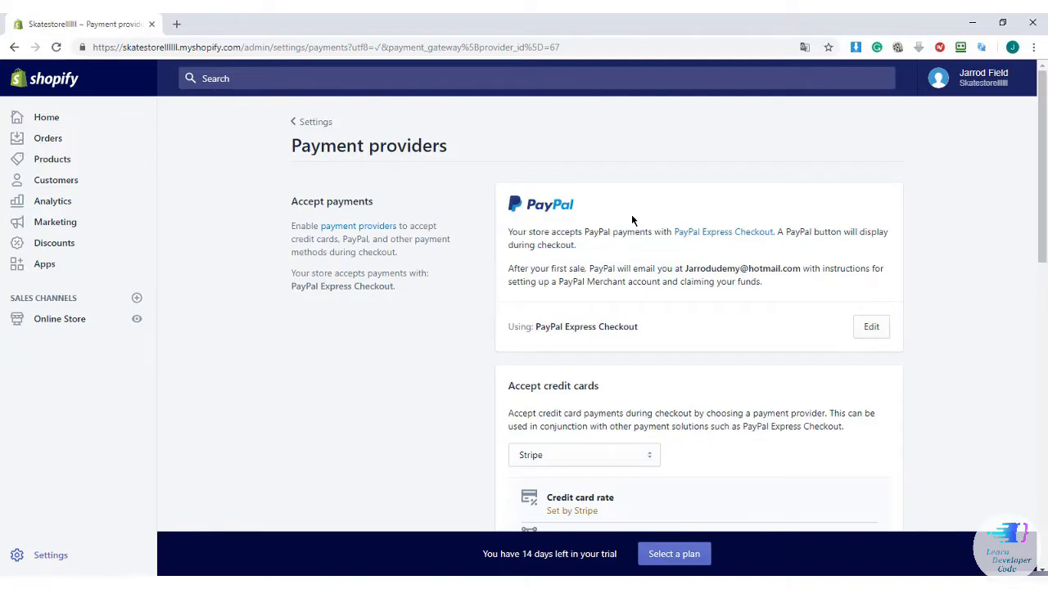
Browse the alternative payment methods list and close it without adding any method
{"action": "scroll", "coordinate": [633, 221], "scroll_direction": "down", "scroll_amount": 3}
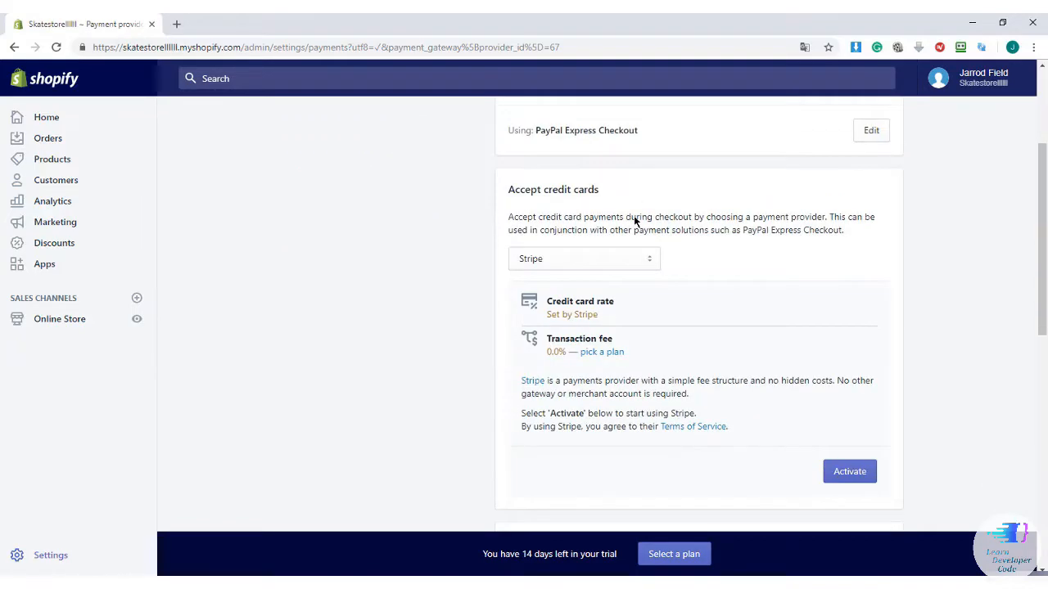
{"action": "scroll", "coordinate": [634, 218], "scroll_direction": "down", "scroll_amount": 1}
{"action": "scroll", "coordinate": [633, 216], "scroll_direction": "down", "scroll_amount": 3}
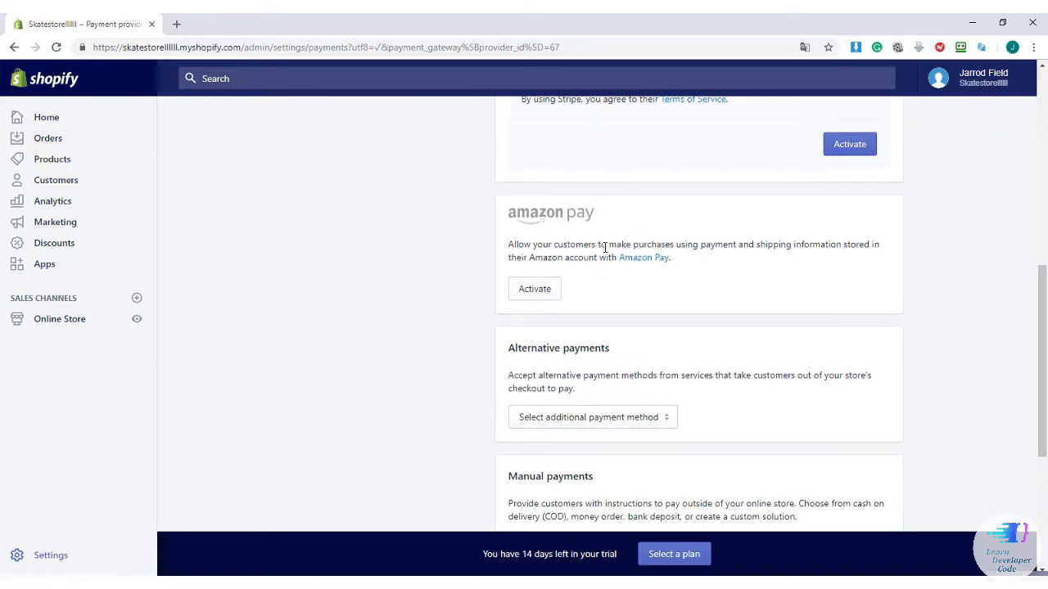
{"action": "scroll", "coordinate": [592, 237], "scroll_direction": "down", "scroll_amount": 1}
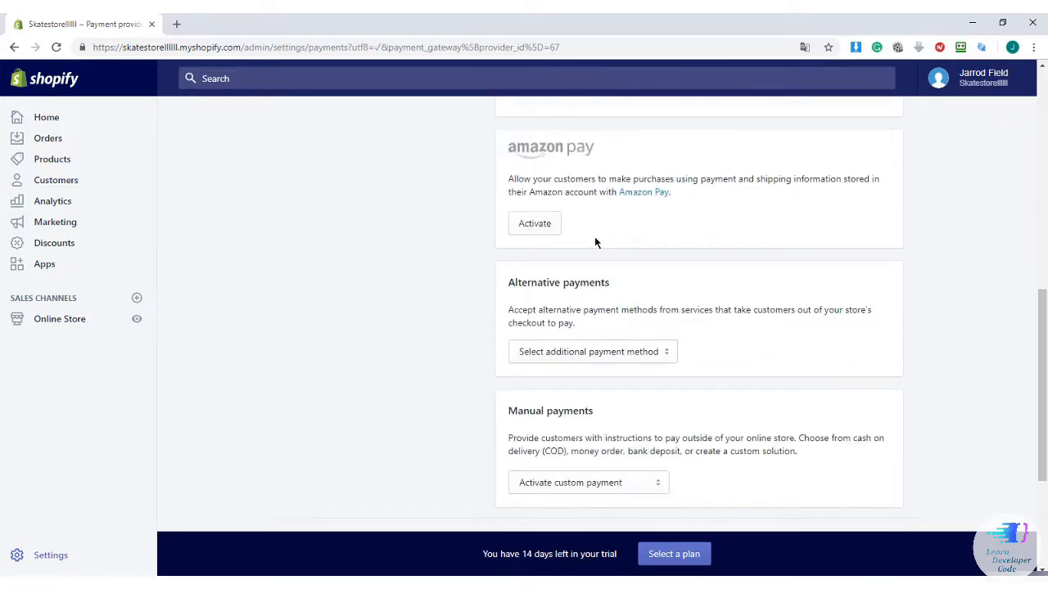
{"action": "scroll", "coordinate": [595, 242], "scroll_direction": "down", "scroll_amount": 1}
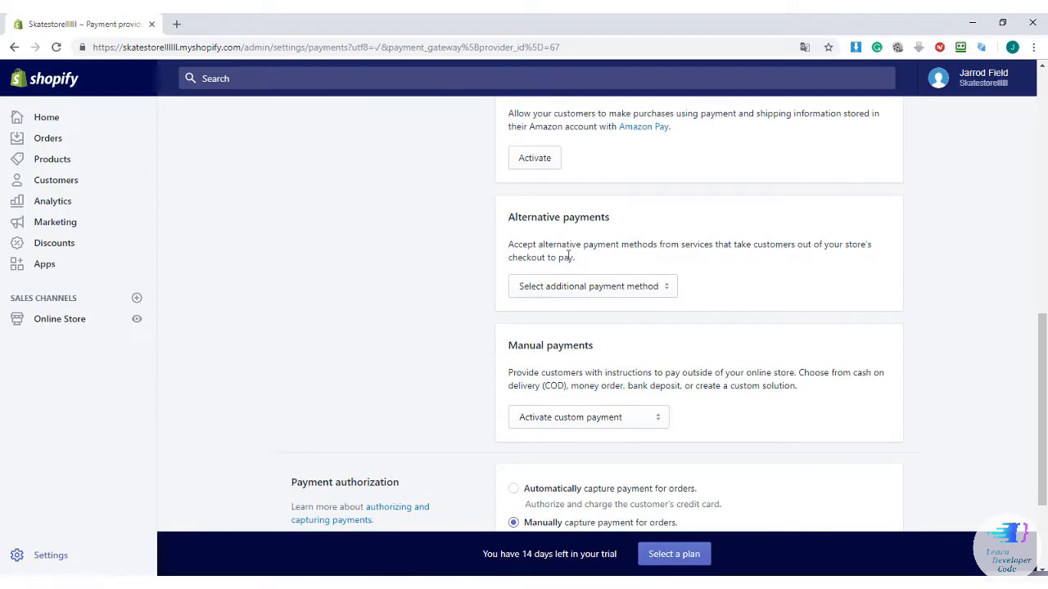
{"action": "left_click", "coordinate": [579, 282]}
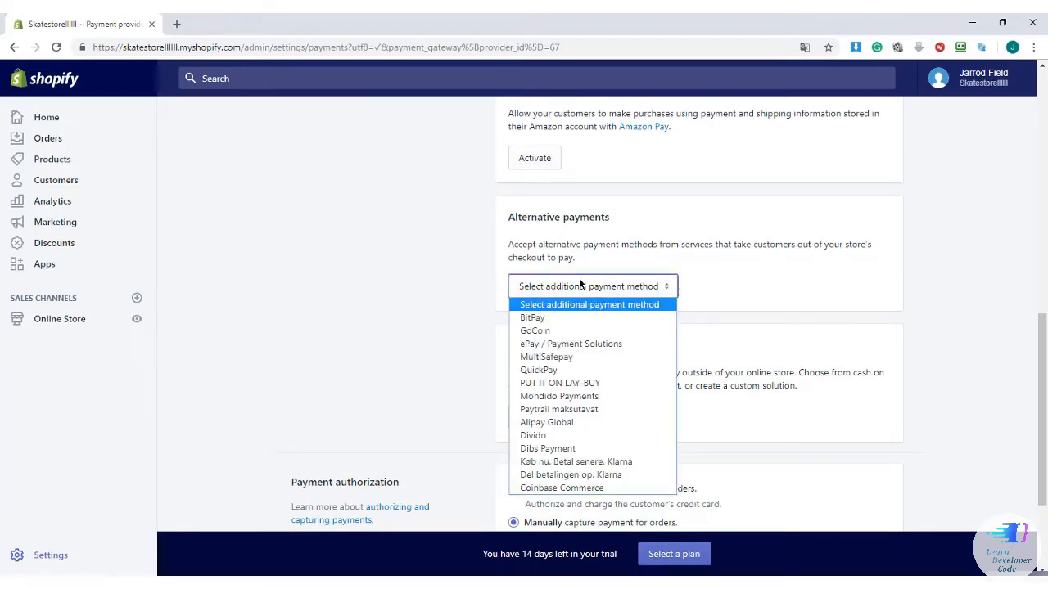
{"action": "left_click", "coordinate": [580, 282]}
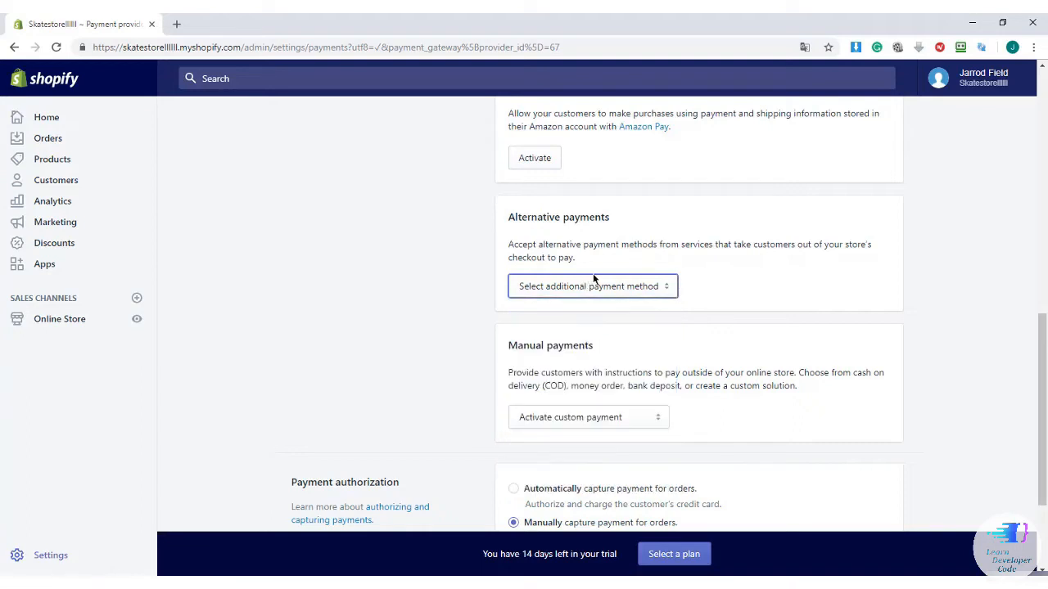
{"action": "scroll", "coordinate": [594, 279], "scroll_direction": "down", "scroll_amount": 1}
{"action": "scroll", "coordinate": [594, 276], "scroll_direction": "down", "scroll_amount": 1}
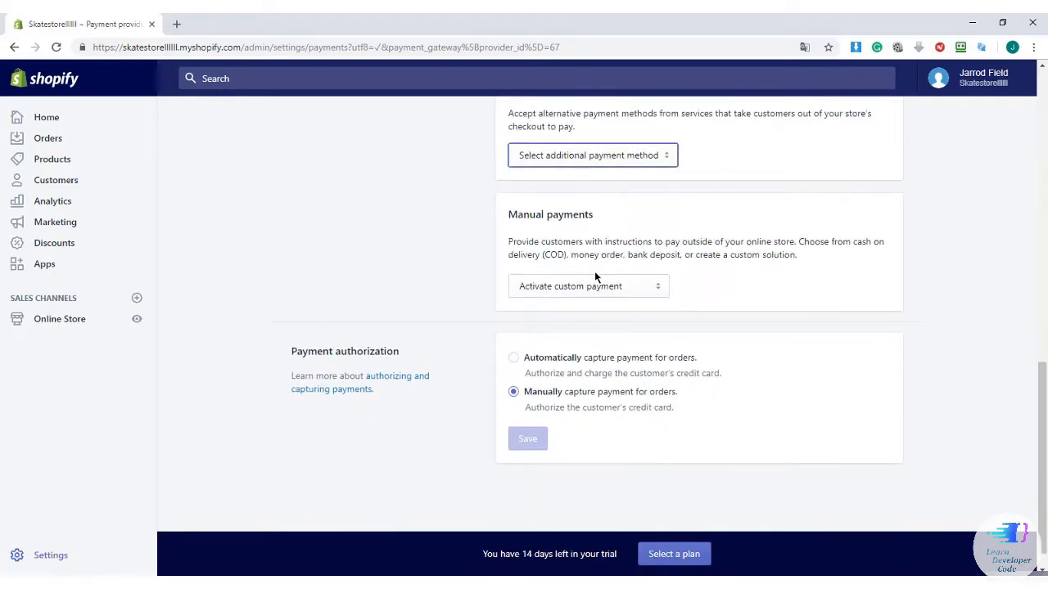
{"action": "scroll", "coordinate": [595, 277], "scroll_direction": "down", "scroll_amount": 1}
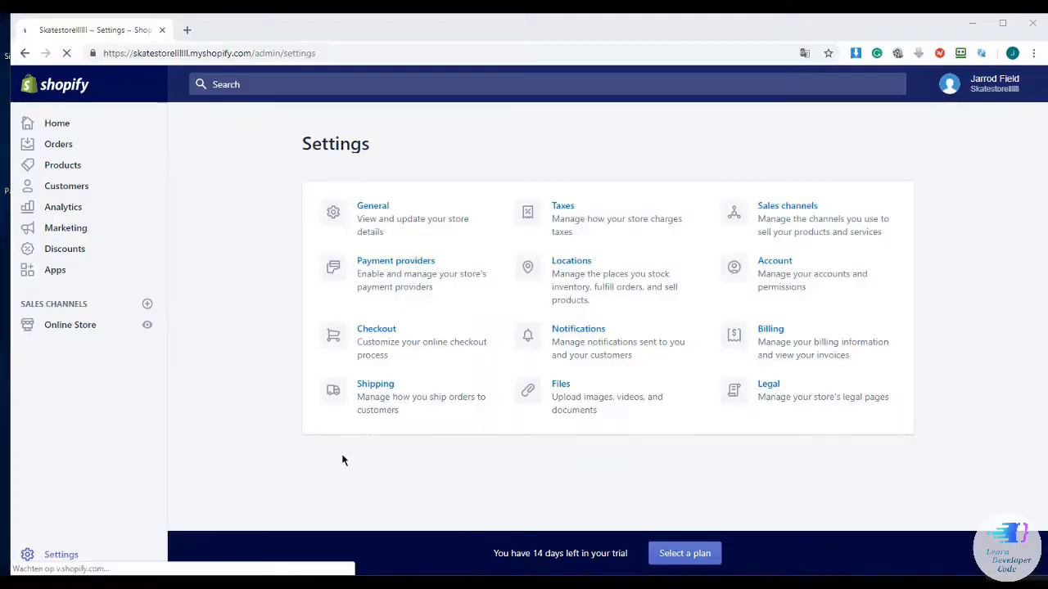
In Checkout settings, make customer accounts optional
{"action": "left_click", "coordinate": [374, 332]}
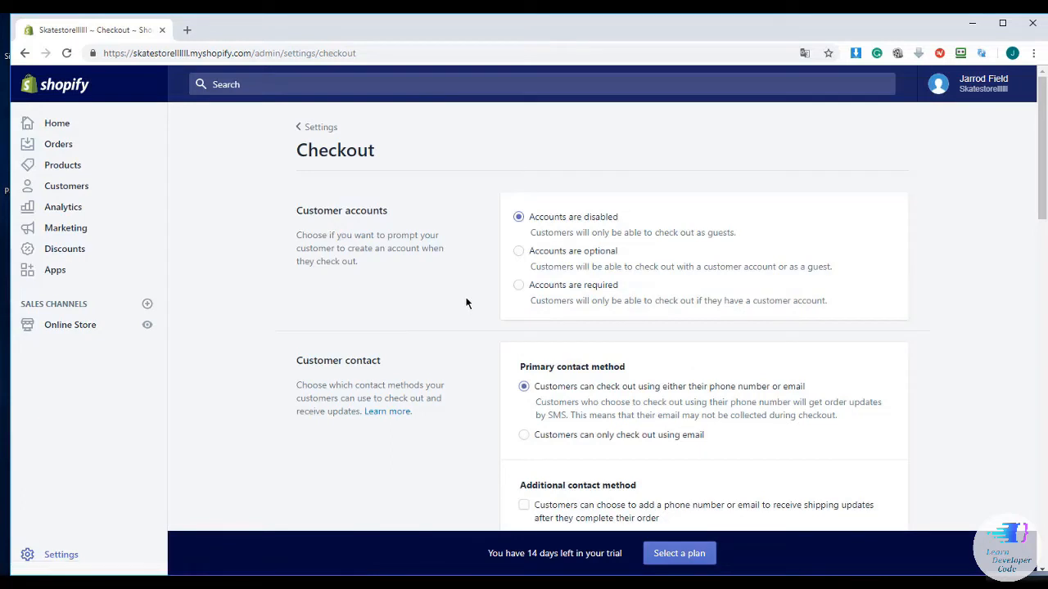
{"action": "scroll", "coordinate": [461, 294], "scroll_direction": "down", "scroll_amount": 1}
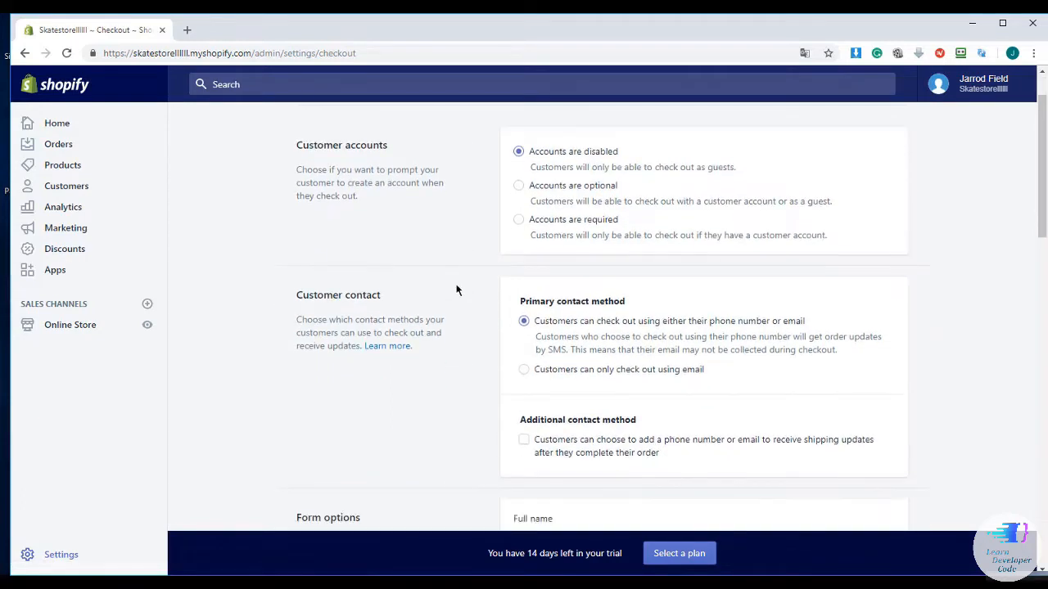
{"action": "scroll", "coordinate": [456, 290], "scroll_direction": "up", "scroll_amount": 1}
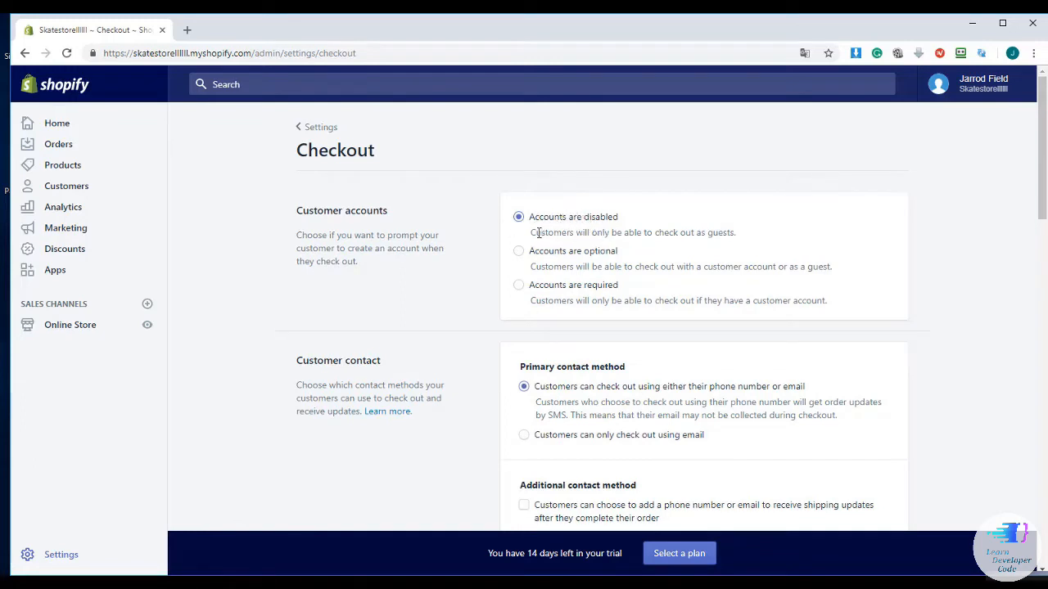
{"action": "left_click_drag", "start_coordinate": [532, 234], "coordinate": [742, 237]}
{"action": "left_click", "coordinate": [718, 233]}
{"action": "left_click_drag", "start_coordinate": [534, 254], "coordinate": [524, 254]}
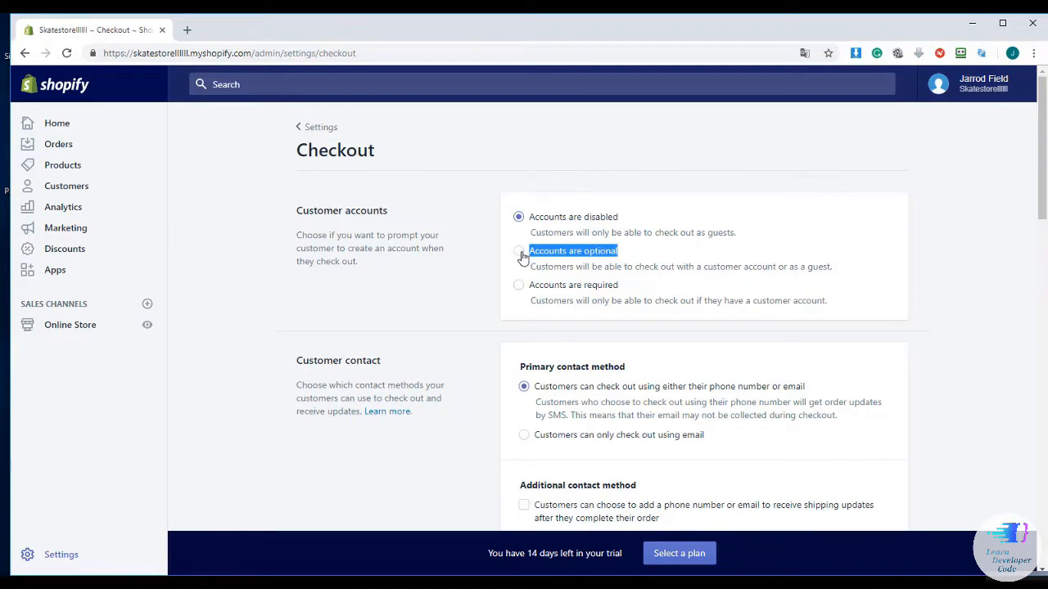
{"action": "left_click", "coordinate": [520, 253]}
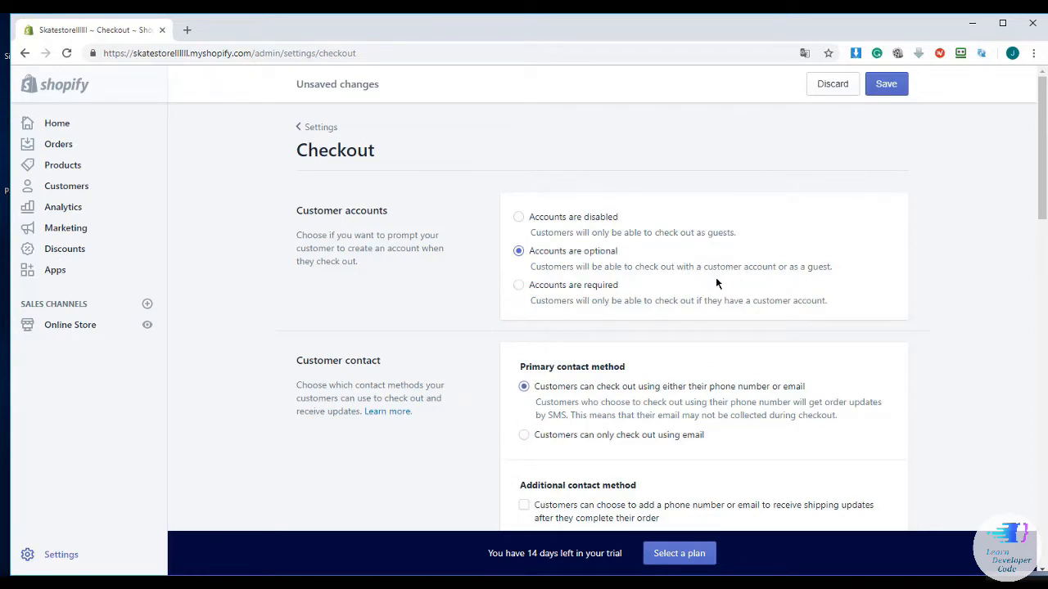
Let customers check out only using email, then save the checkout settings
{"action": "scroll", "coordinate": [702, 288], "scroll_direction": "down", "scroll_amount": 1}
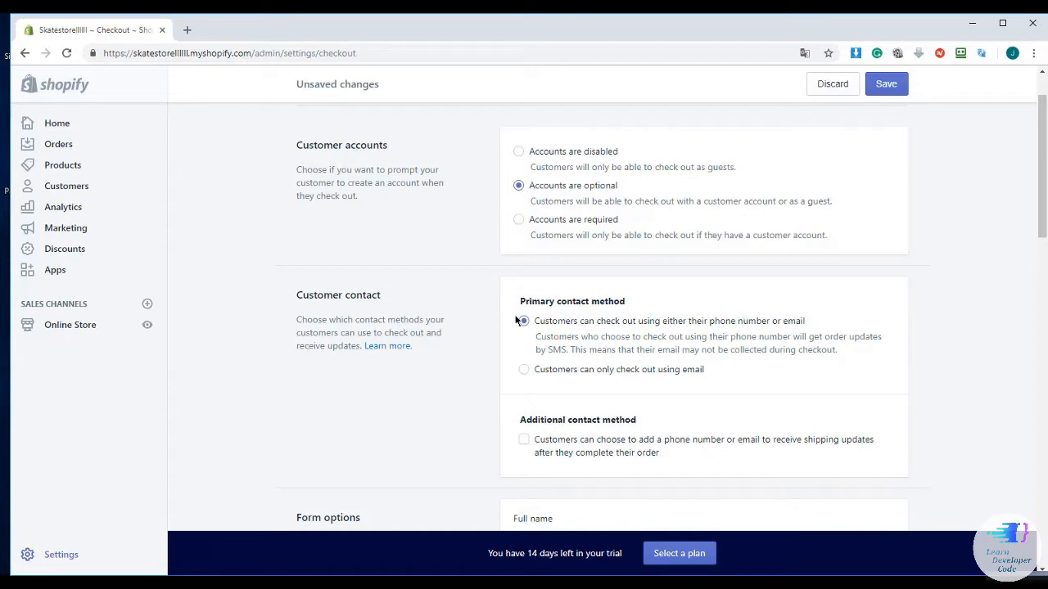
{"action": "scroll", "coordinate": [544, 321], "scroll_direction": "down", "scroll_amount": 1}
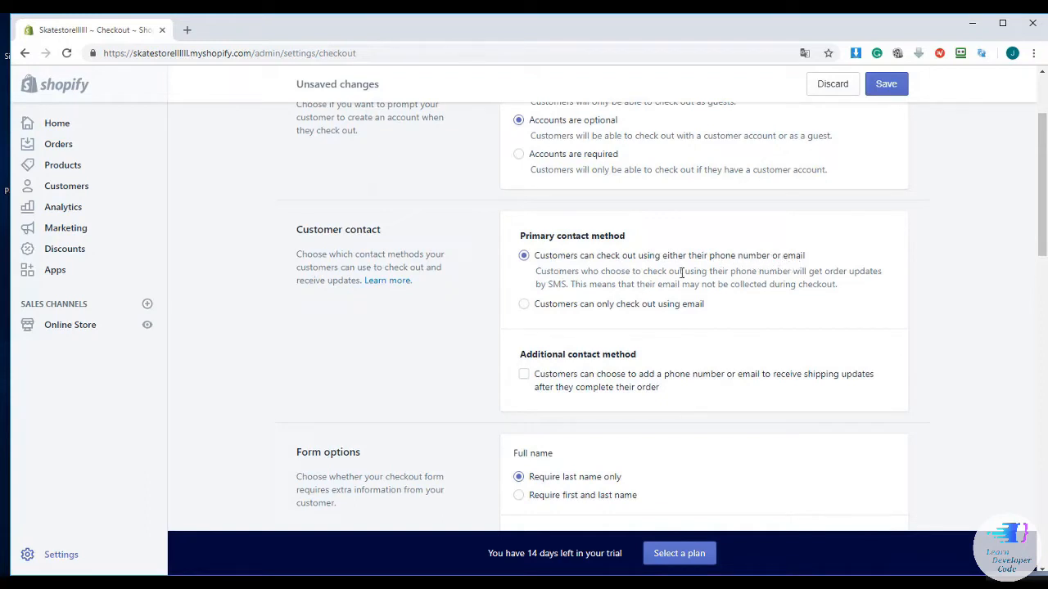
{"action": "left_click", "coordinate": [524, 305]}
{"action": "scroll", "coordinate": [513, 298], "scroll_direction": "down", "scroll_amount": 2}
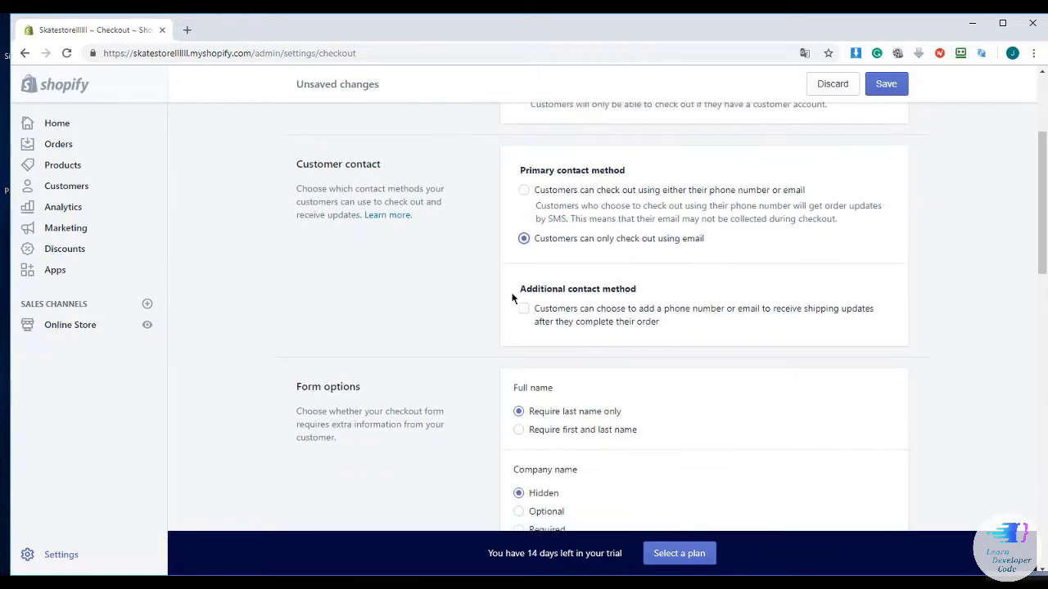
{"action": "scroll", "coordinate": [513, 298], "scroll_direction": "down", "scroll_amount": 4}
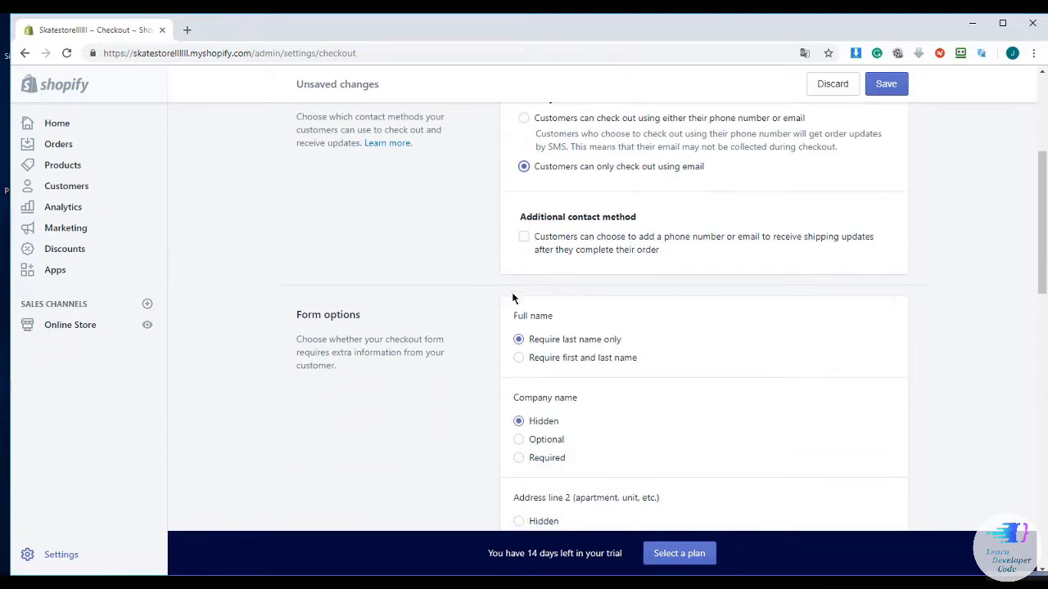
{"action": "scroll", "coordinate": [514, 299], "scroll_direction": "down", "scroll_amount": 2}
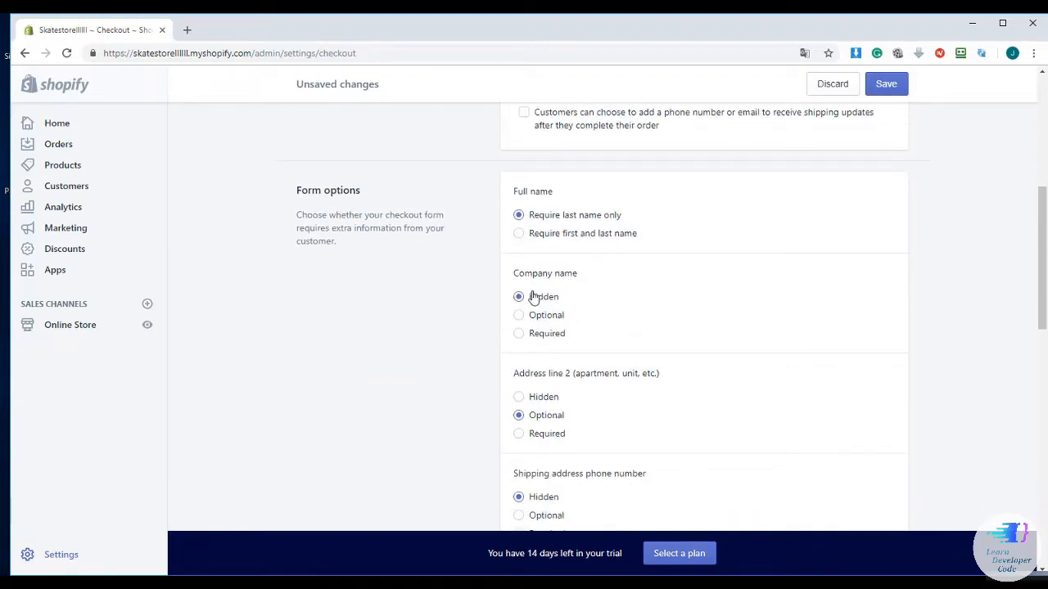
{"action": "scroll", "coordinate": [510, 285], "scroll_direction": "down", "scroll_amount": 2}
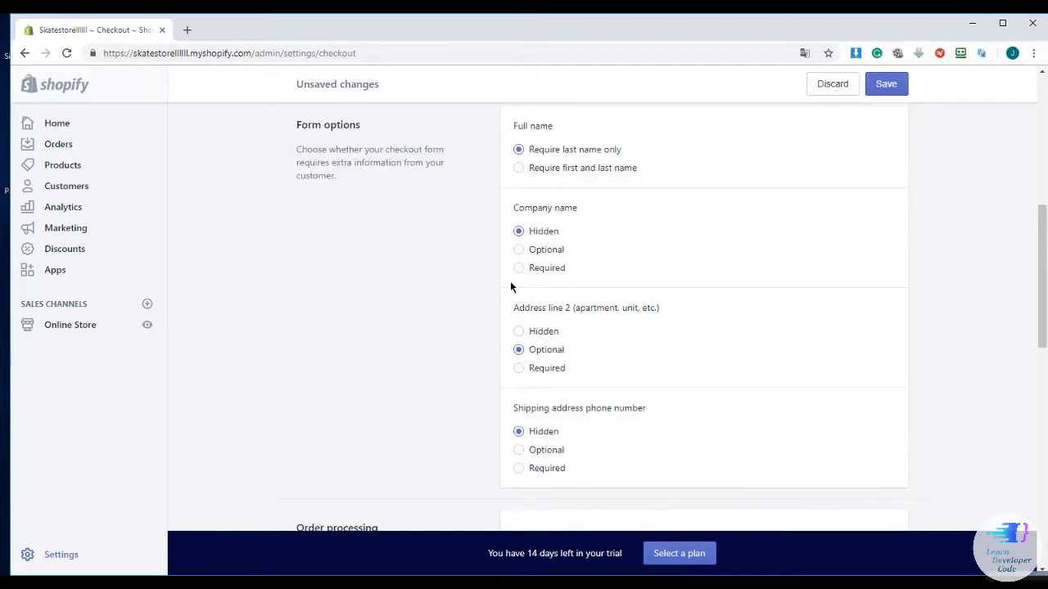
{"action": "scroll", "coordinate": [510, 286], "scroll_direction": "down", "scroll_amount": 4}
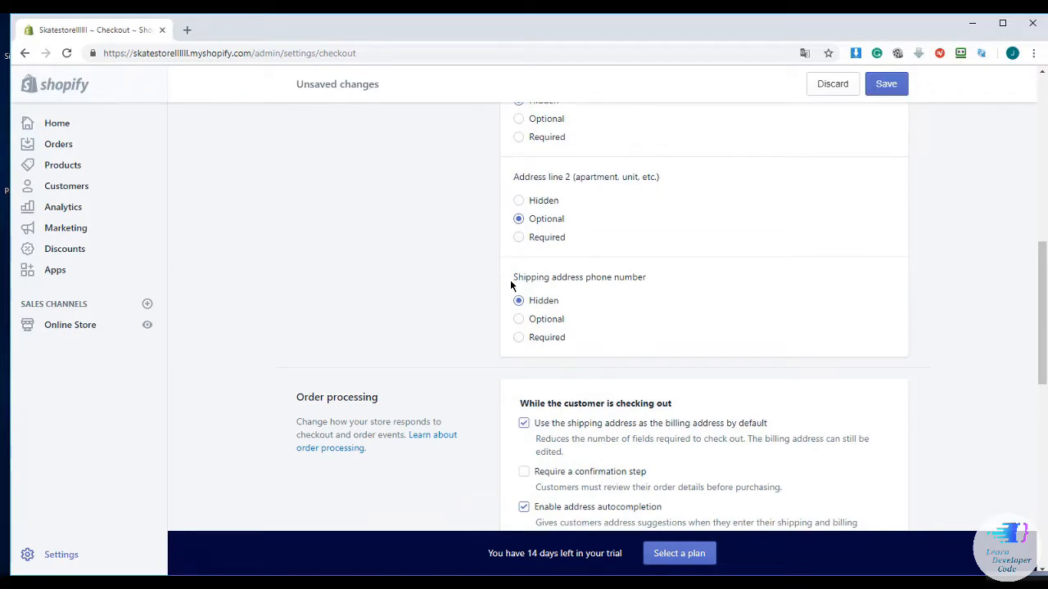
{"action": "scroll", "coordinate": [510, 284], "scroll_direction": "up", "scroll_amount": 4}
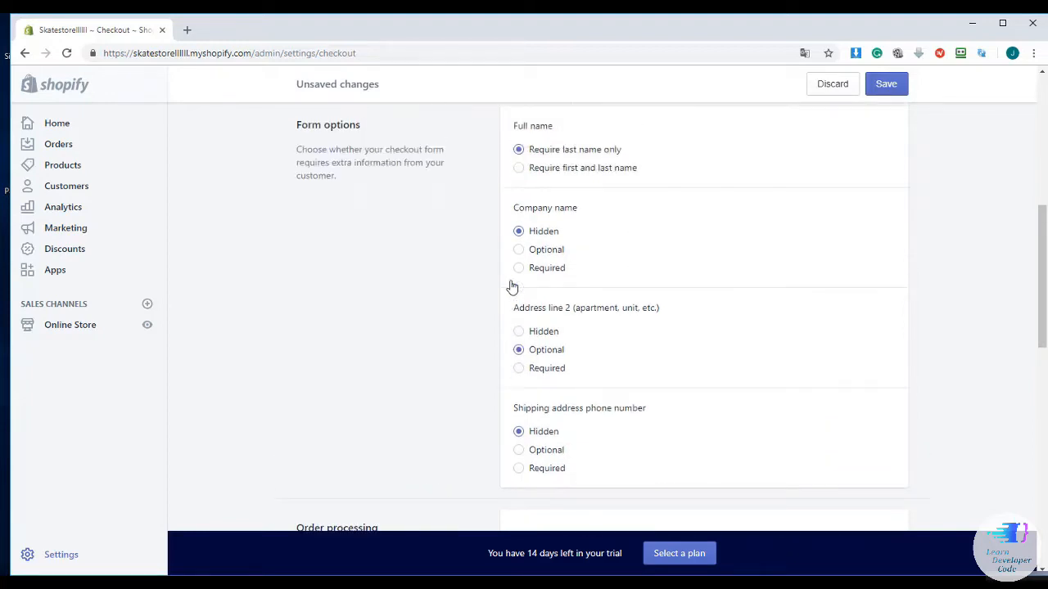
{"action": "scroll", "coordinate": [513, 286], "scroll_direction": "down", "scroll_amount": 4}
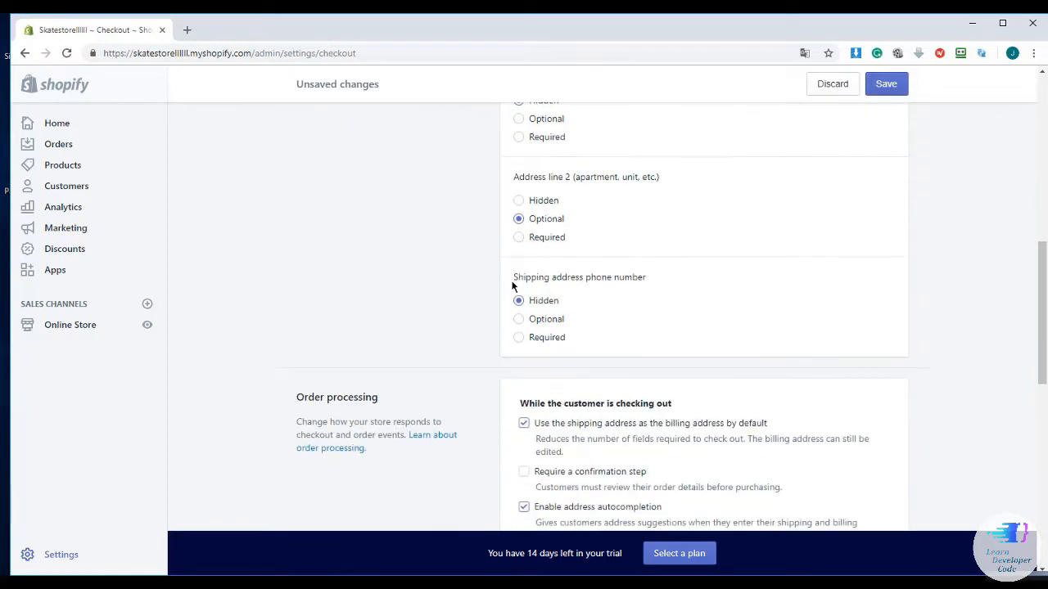
{"action": "scroll", "coordinate": [513, 286], "scroll_direction": "down", "scroll_amount": 5}
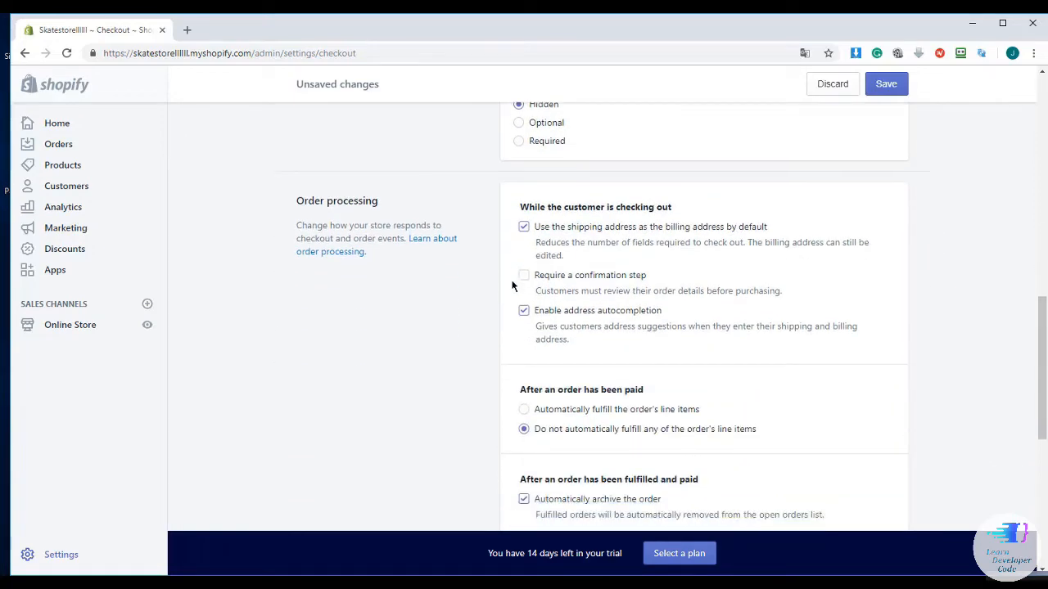
{"action": "scroll", "coordinate": [512, 286], "scroll_direction": "down", "scroll_amount": 5}
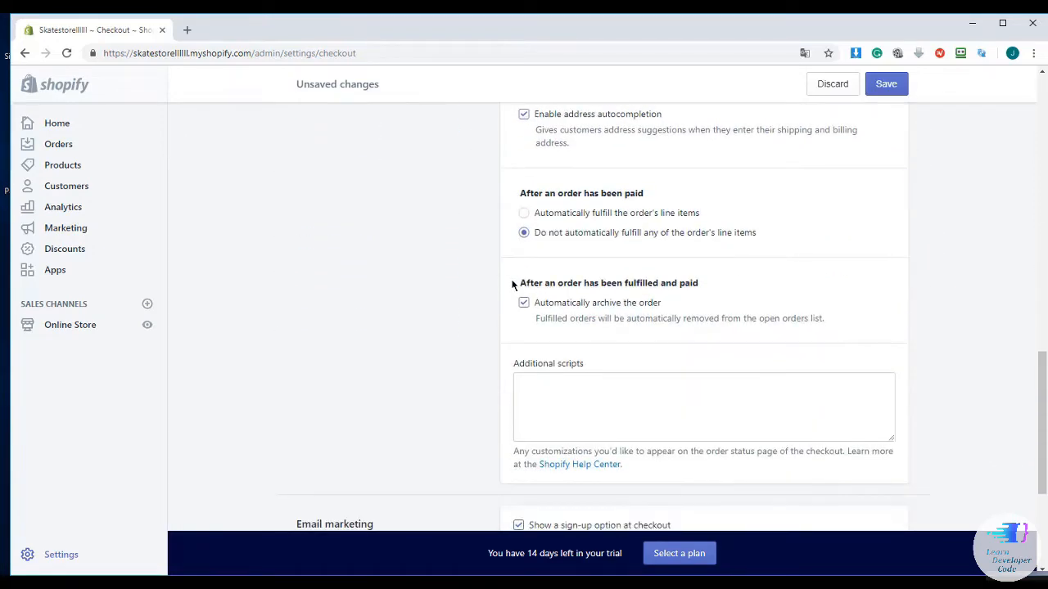
{"action": "scroll", "coordinate": [512, 284], "scroll_direction": "down", "scroll_amount": 2}
{"action": "scroll", "coordinate": [512, 285], "scroll_direction": "down", "scroll_amount": 4}
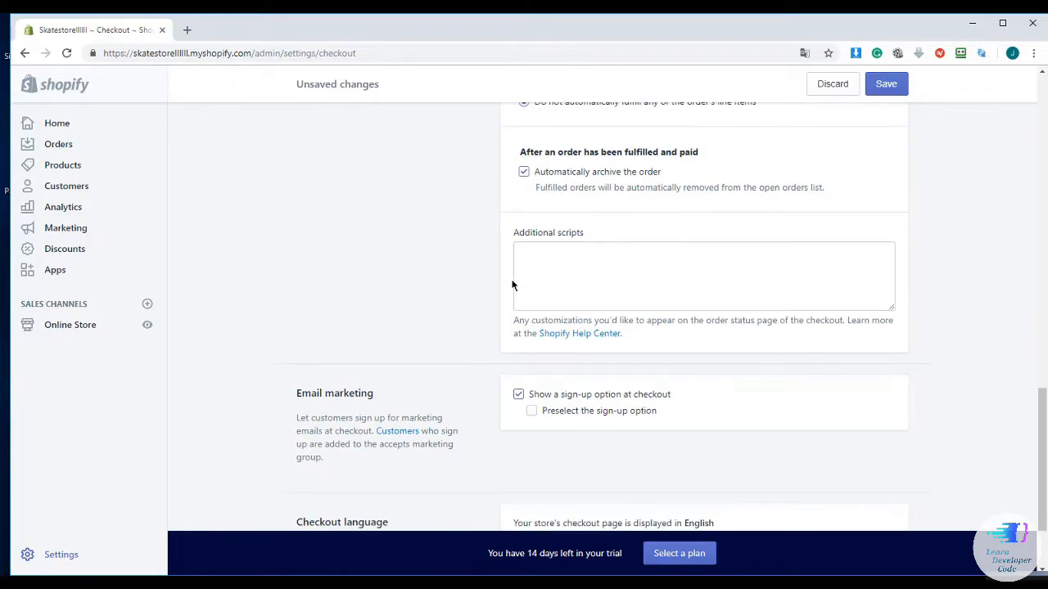
{"action": "scroll", "coordinate": [514, 281], "scroll_direction": "down", "scroll_amount": 2}
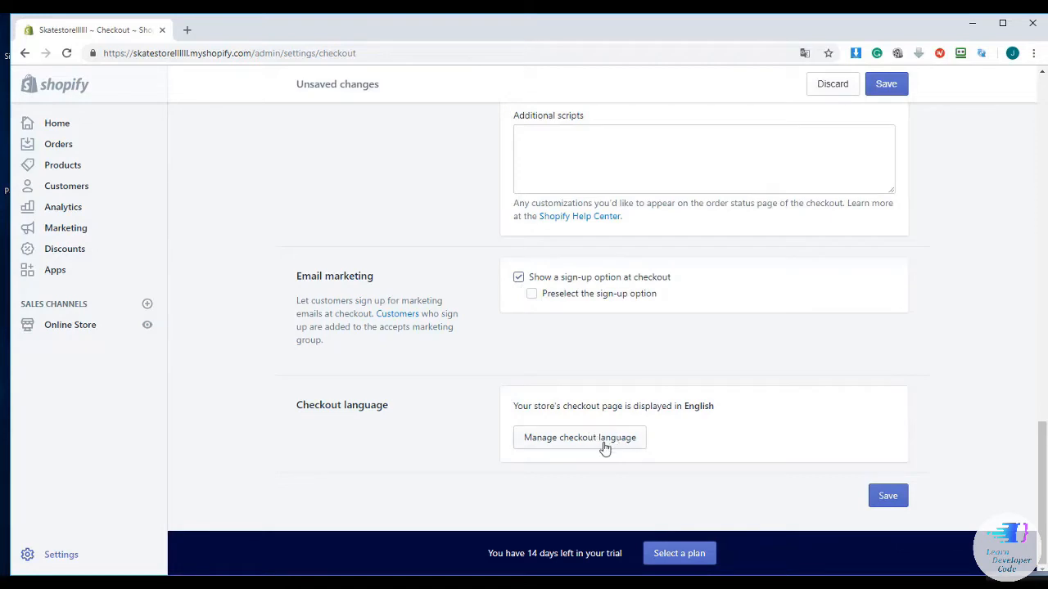
{"action": "left_click", "coordinate": [884, 491]}
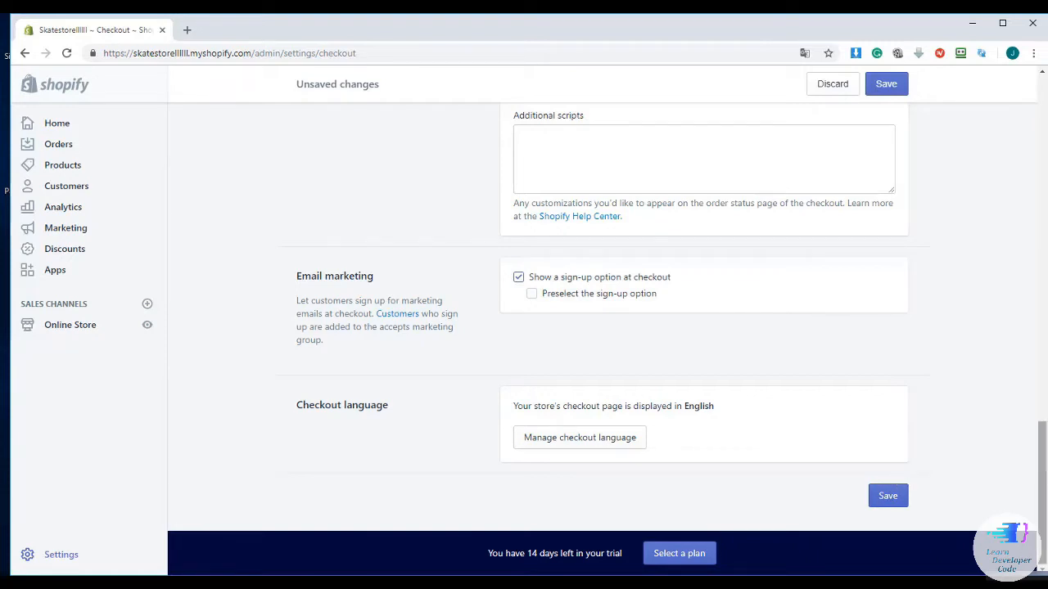
Return to the Settings overview and open the Shipping settings
{"action": "left_click_drag", "start_coordinate": [1042, 493], "coordinate": [1031, 128]}
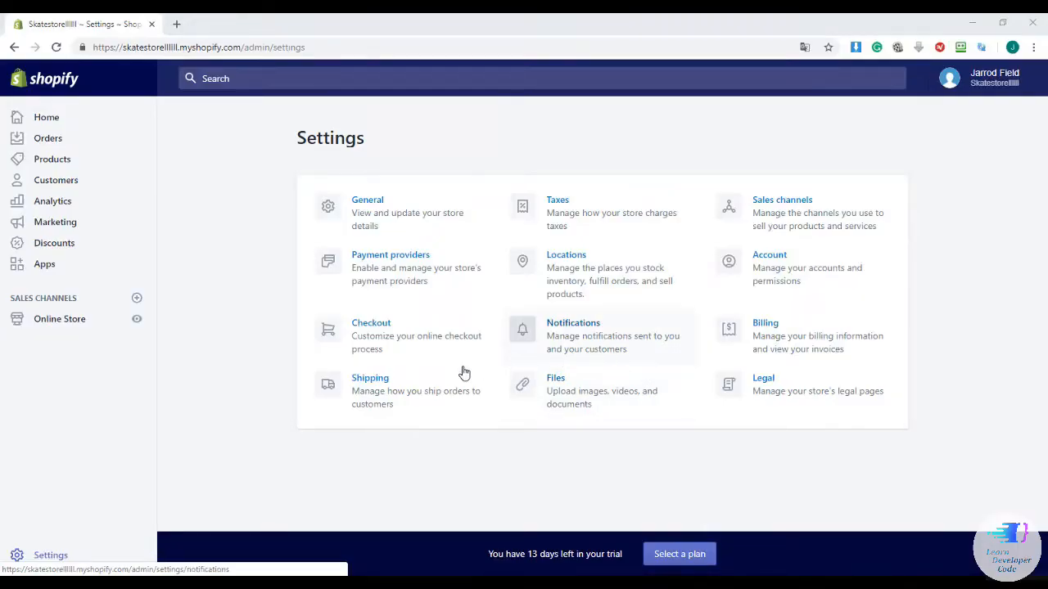
{"action": "left_click", "coordinate": [340, 389]}
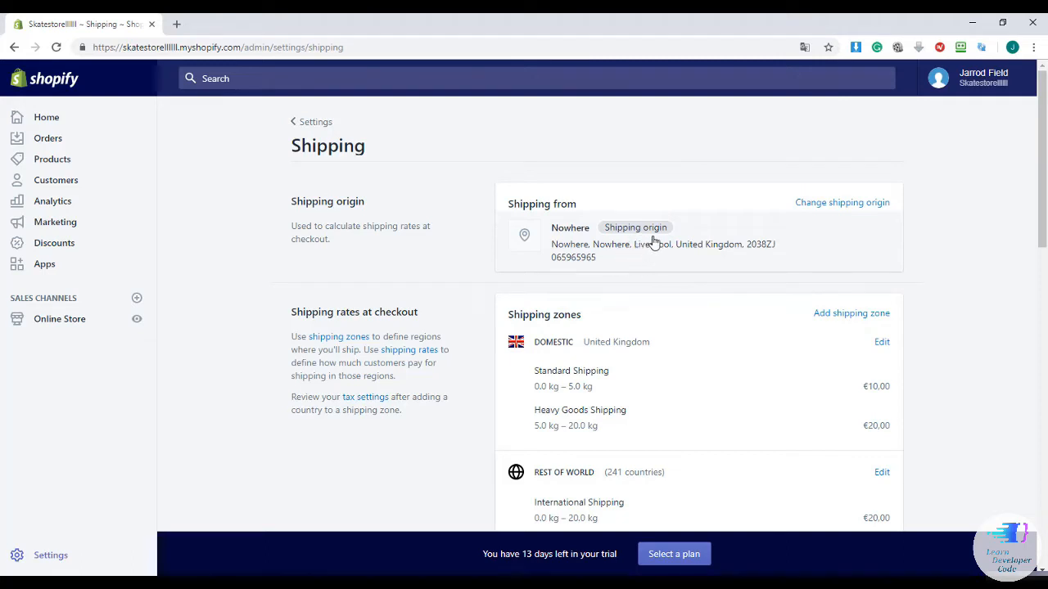
{"action": "scroll", "coordinate": [659, 279], "scroll_direction": "down", "scroll_amount": 1}
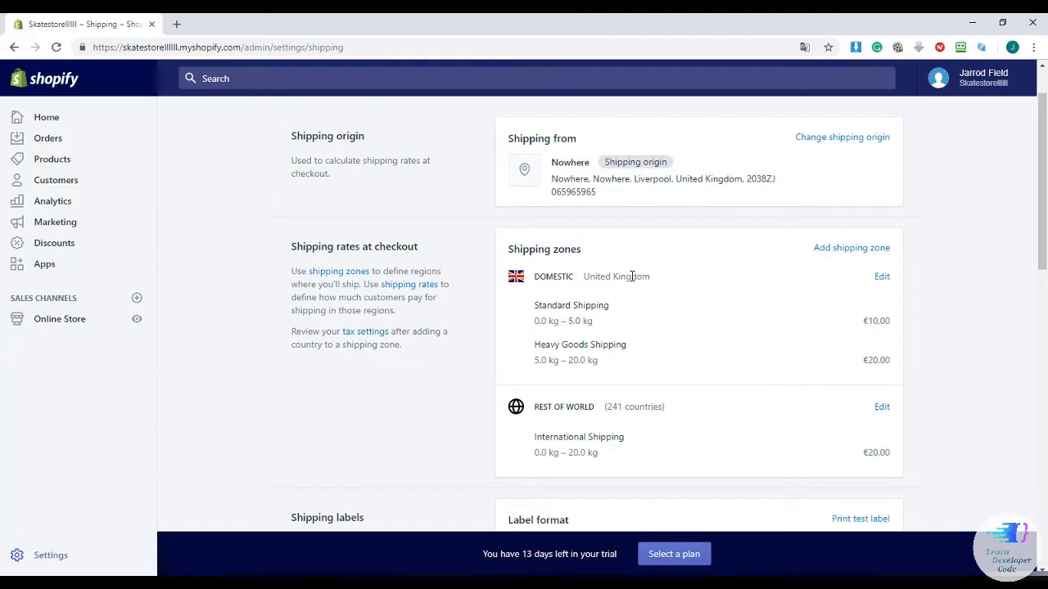
{"action": "scroll", "coordinate": [636, 276], "scroll_direction": "down", "scroll_amount": 1}
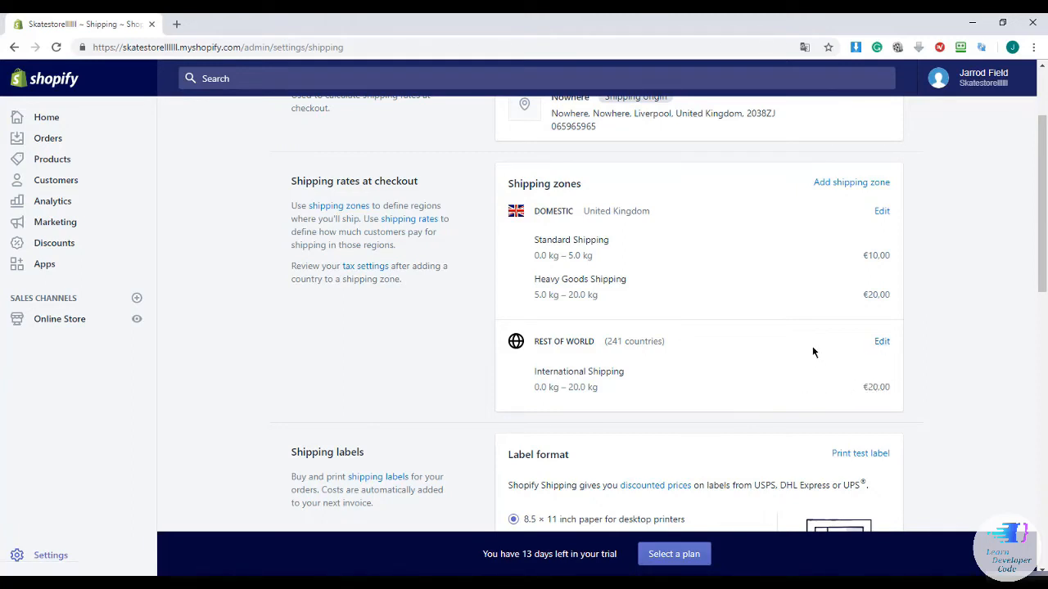
{"action": "scroll", "coordinate": [815, 355], "scroll_direction": "up", "scroll_amount": 1}
{"action": "scroll", "coordinate": [813, 352], "scroll_direction": "up", "scroll_amount": 1}
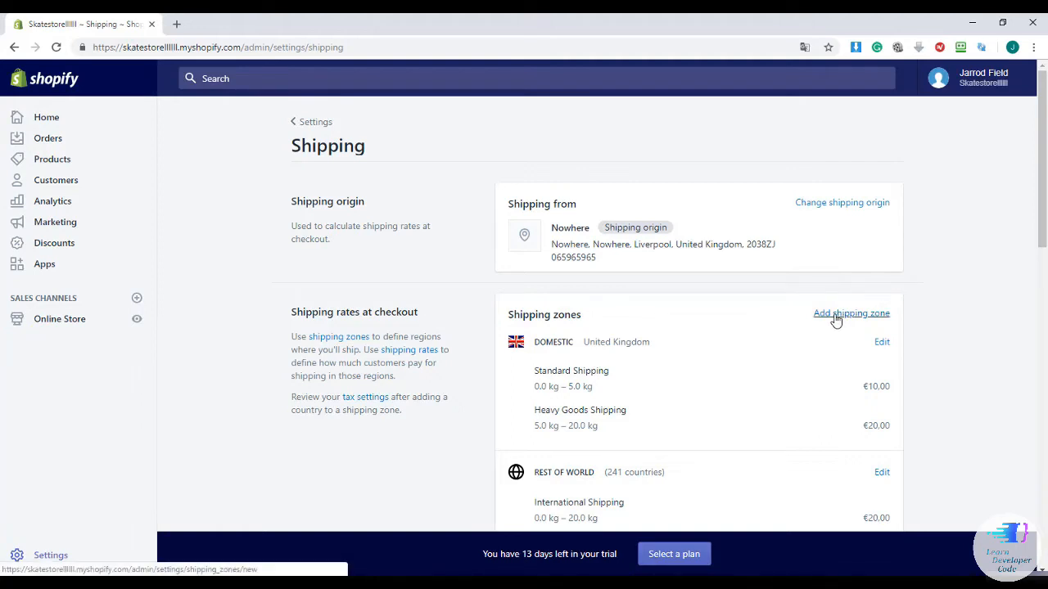
Start a new shipping zone, browse the country list, and close it without adding any countries
{"action": "left_click", "coordinate": [835, 319]}
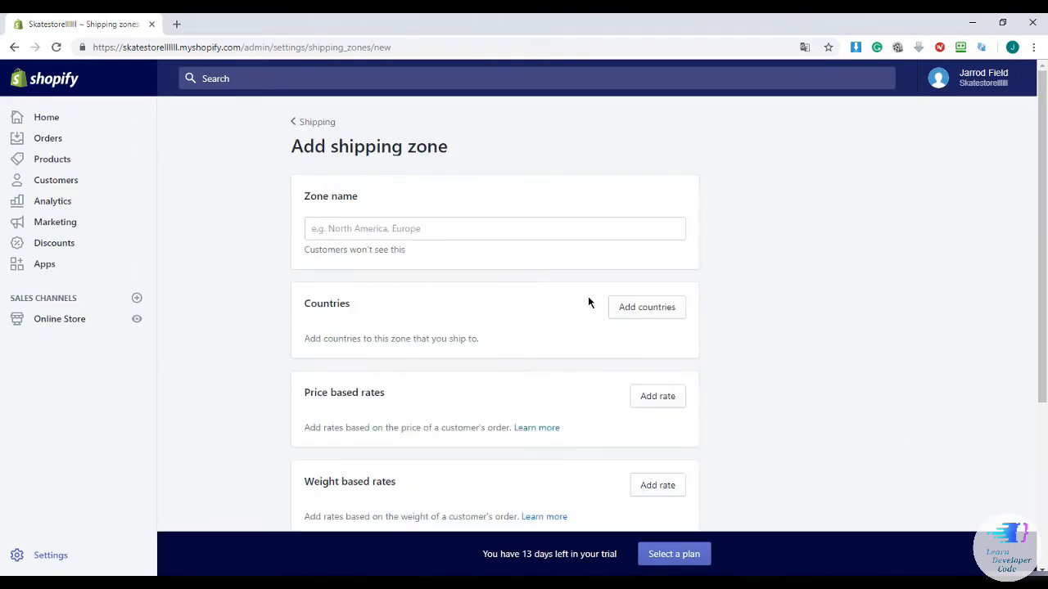
{"action": "left_click", "coordinate": [632, 313]}
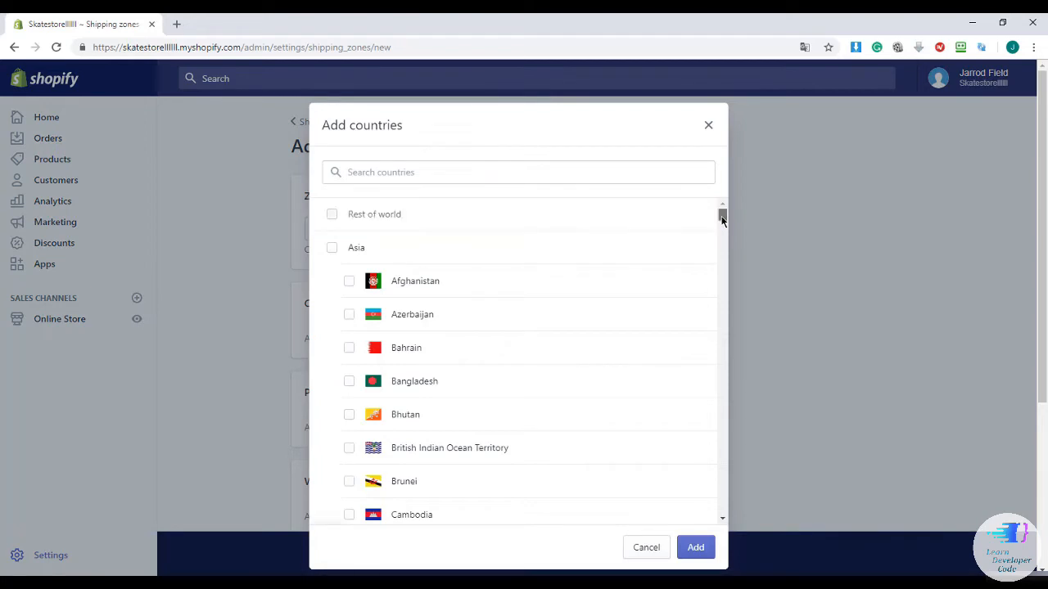
{"action": "left_click_drag", "start_coordinate": [719, 215], "coordinate": [719, 231]}
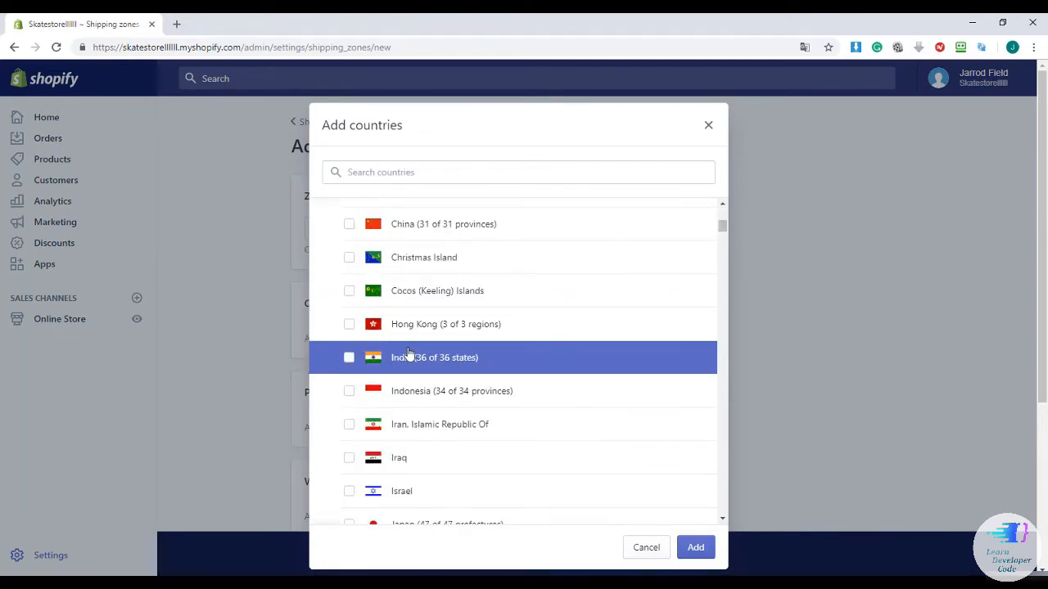
{"action": "left_click", "coordinate": [708, 129]}
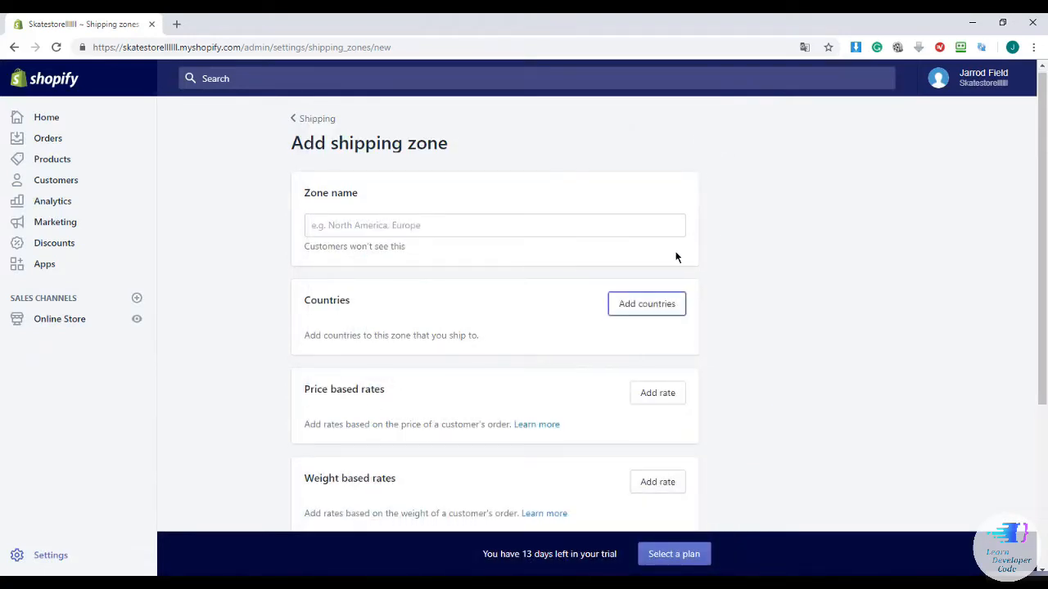
Scroll through the rate options on the new shipping zone form
{"action": "scroll", "coordinate": [677, 256], "scroll_direction": "down", "scroll_amount": 1}
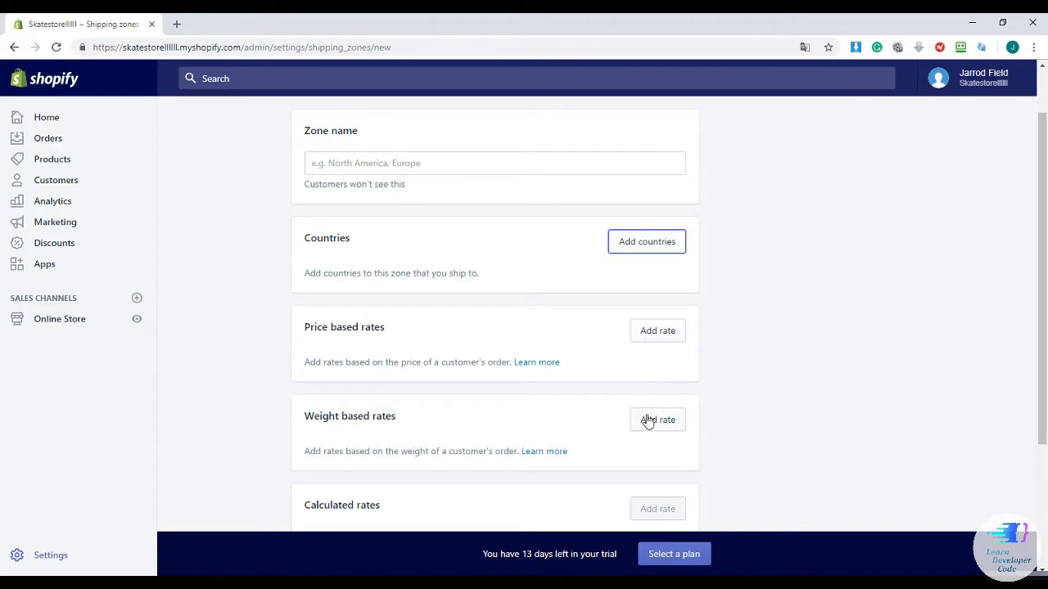
{"action": "scroll", "coordinate": [648, 406], "scroll_direction": "down", "scroll_amount": 3}
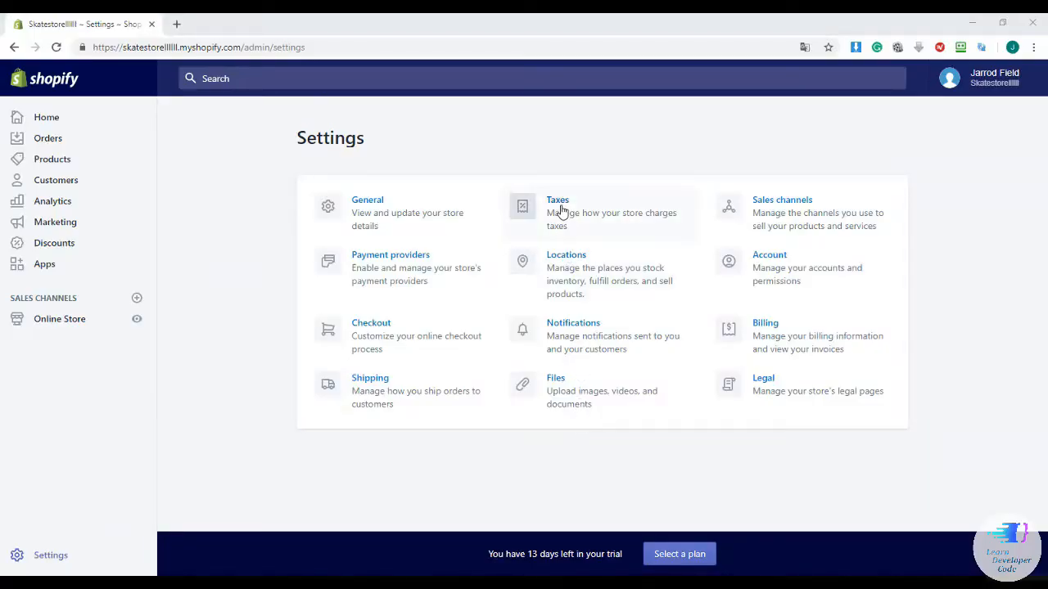
{"action": "left_click", "coordinate": [561, 211]}
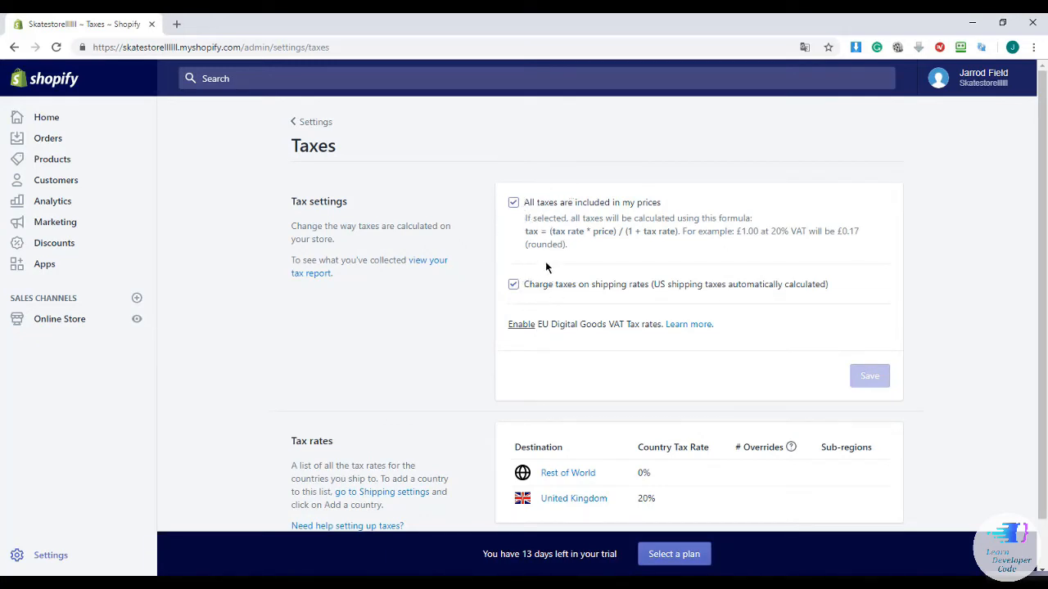
{"action": "scroll", "coordinate": [541, 262], "scroll_direction": "down", "scroll_amount": 1}
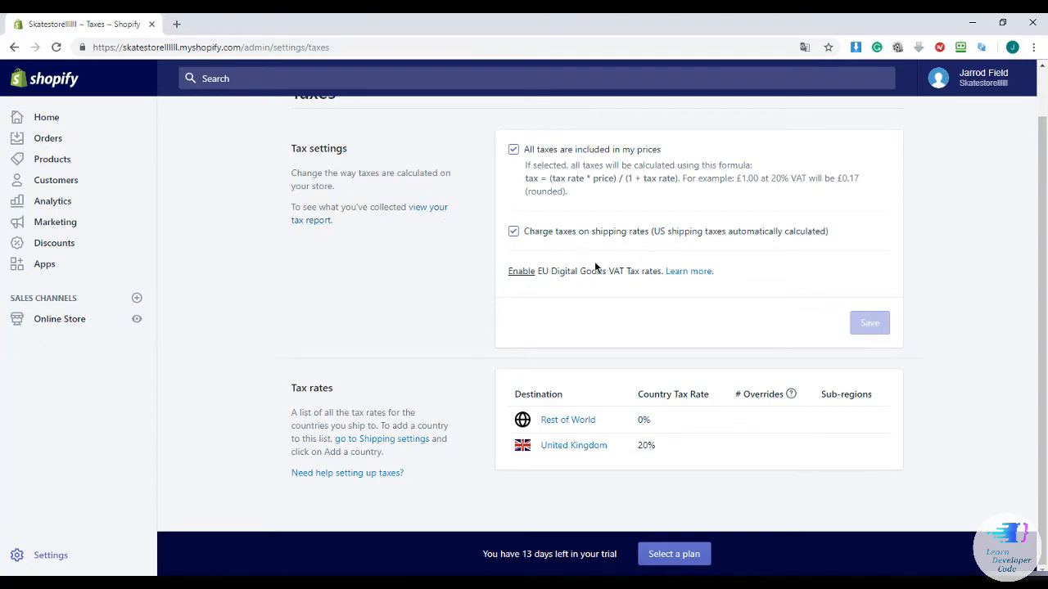
{"action": "scroll", "coordinate": [595, 266], "scroll_direction": "up", "scroll_amount": 1}
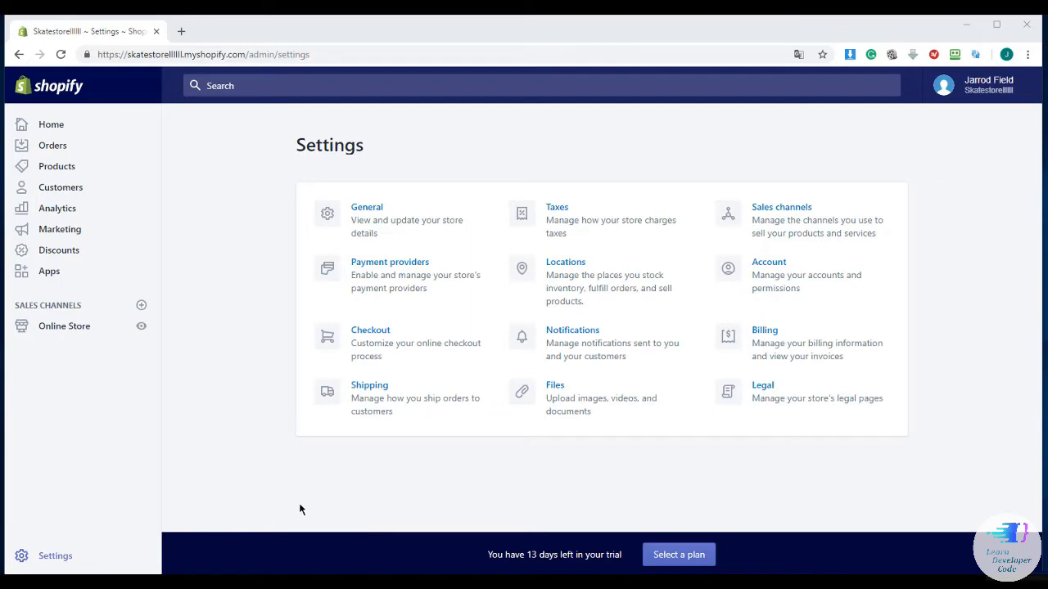
Go to Locations and start adding a new location
{"action": "left_click", "coordinate": [564, 278]}
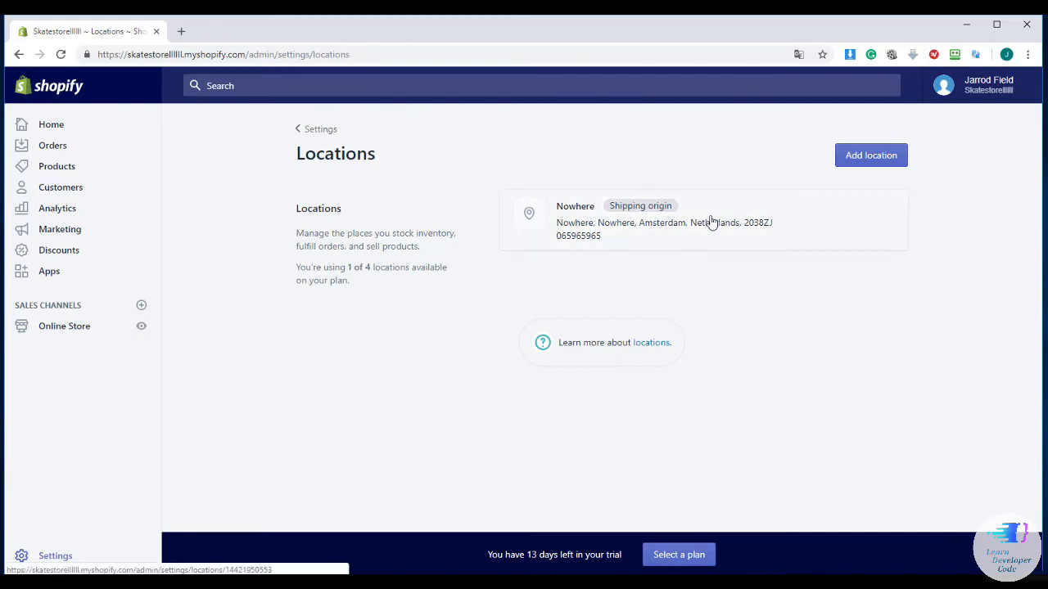
{"action": "left_click", "coordinate": [863, 161]}
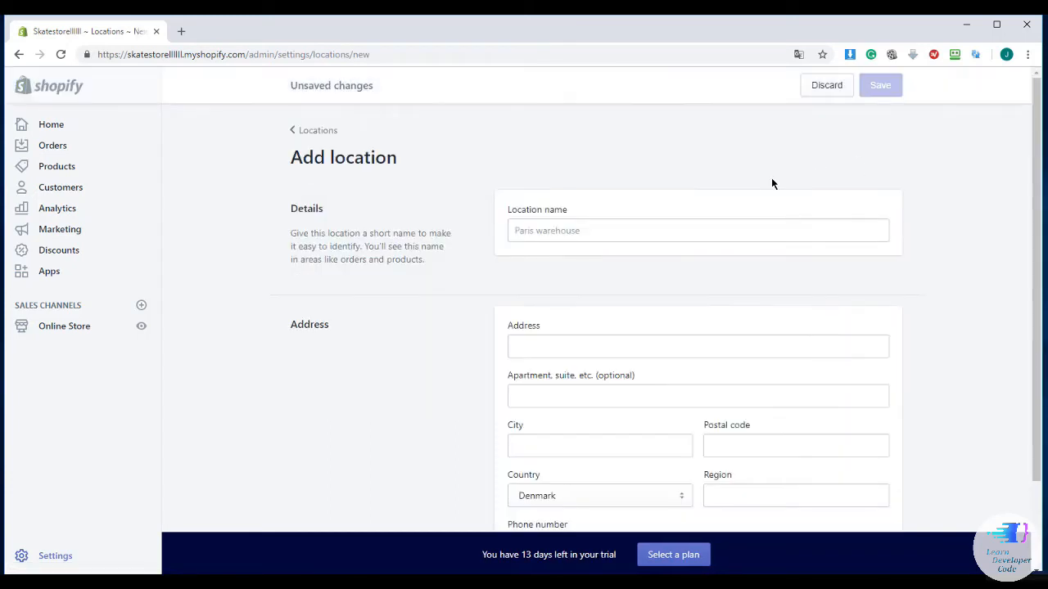
{"action": "scroll", "coordinate": [760, 180], "scroll_direction": "down", "scroll_amount": 1}
Enter the location name 'Warehouse', address 'Your Adrdress', apartment 'your apartment' and city 'your city'
{"action": "left_click", "coordinate": [646, 163]}
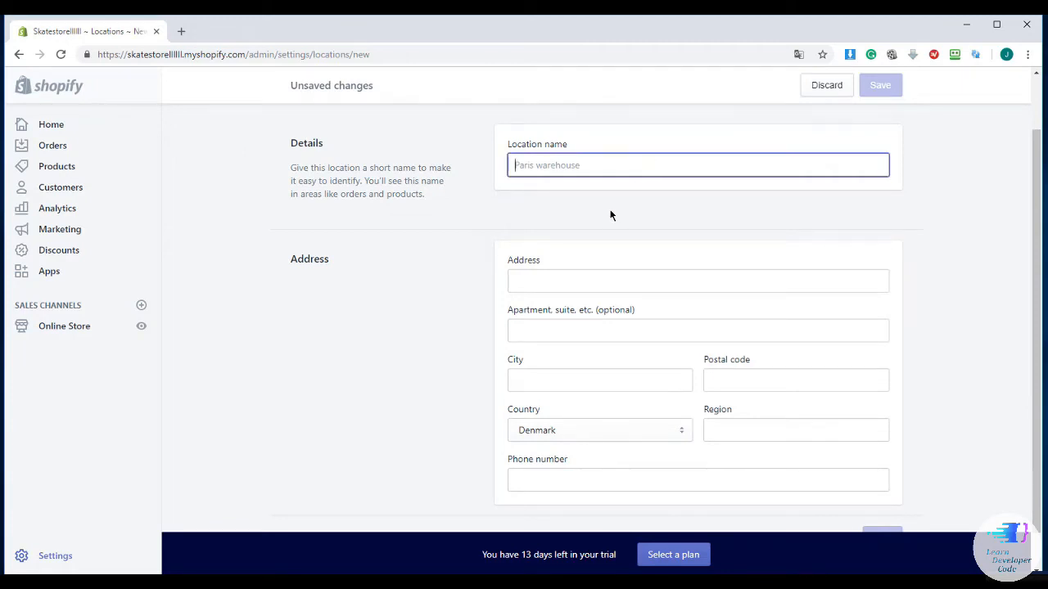
{"action": "type", "text": "Warehouse1"}
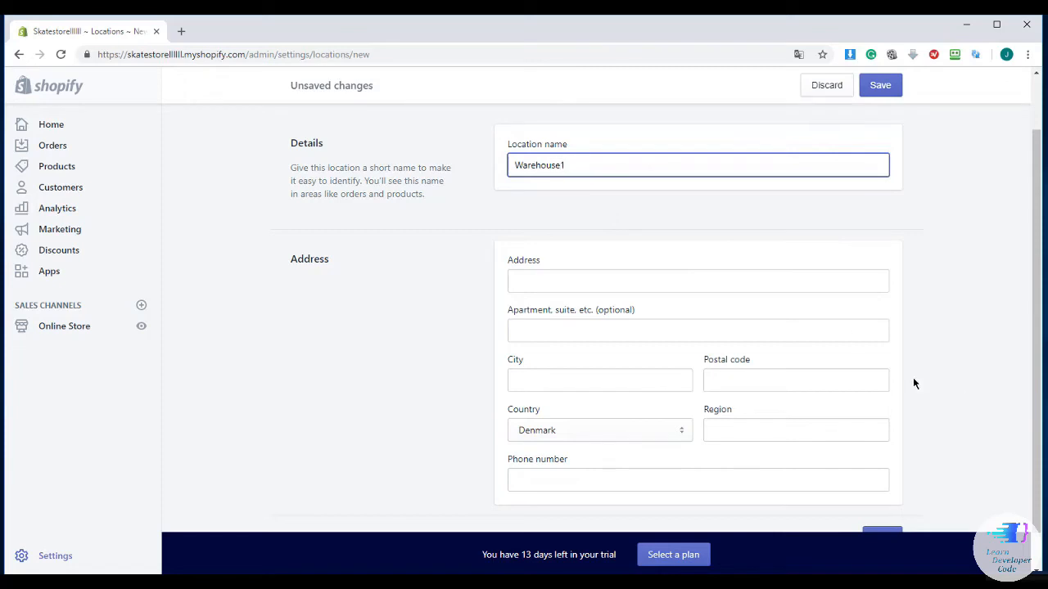
{"action": "left_click", "coordinate": [579, 277]}
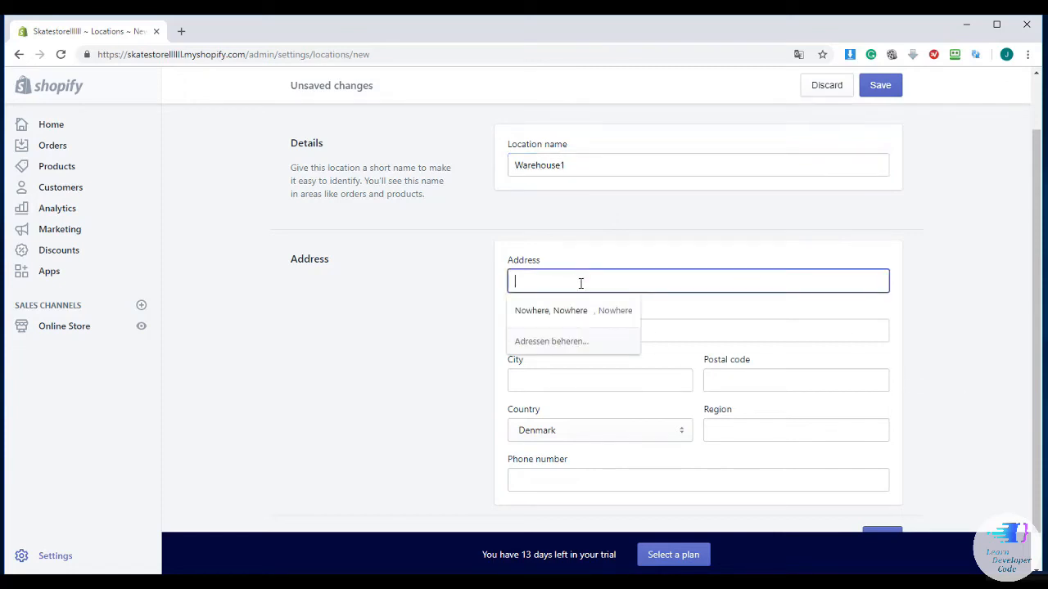
{"action": "type", "text": "Your "}
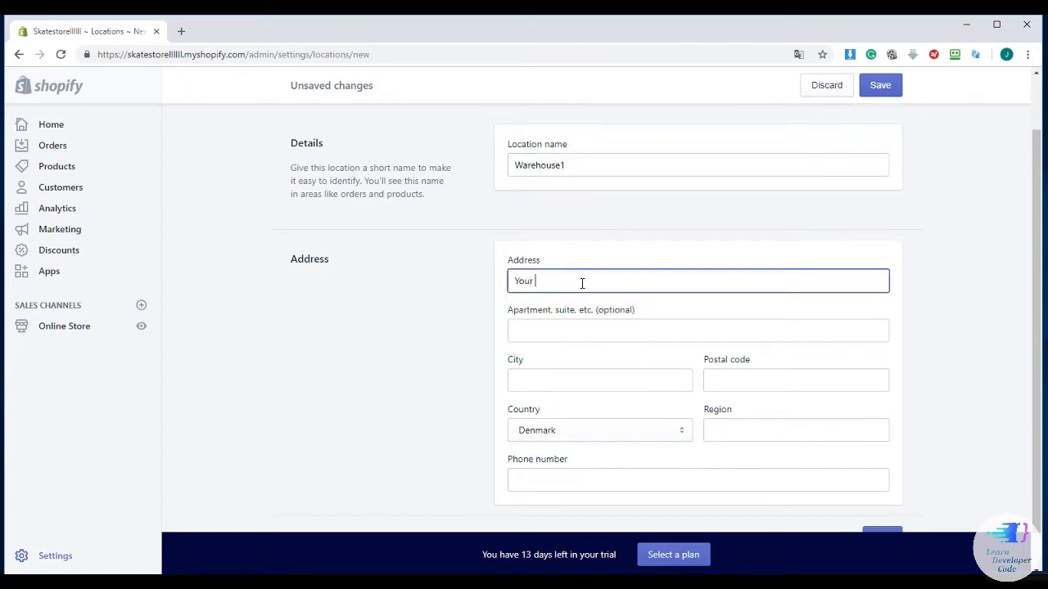
{"action": "type", "text": "Adrdress"}
{"action": "left_click", "coordinate": [569, 321]}
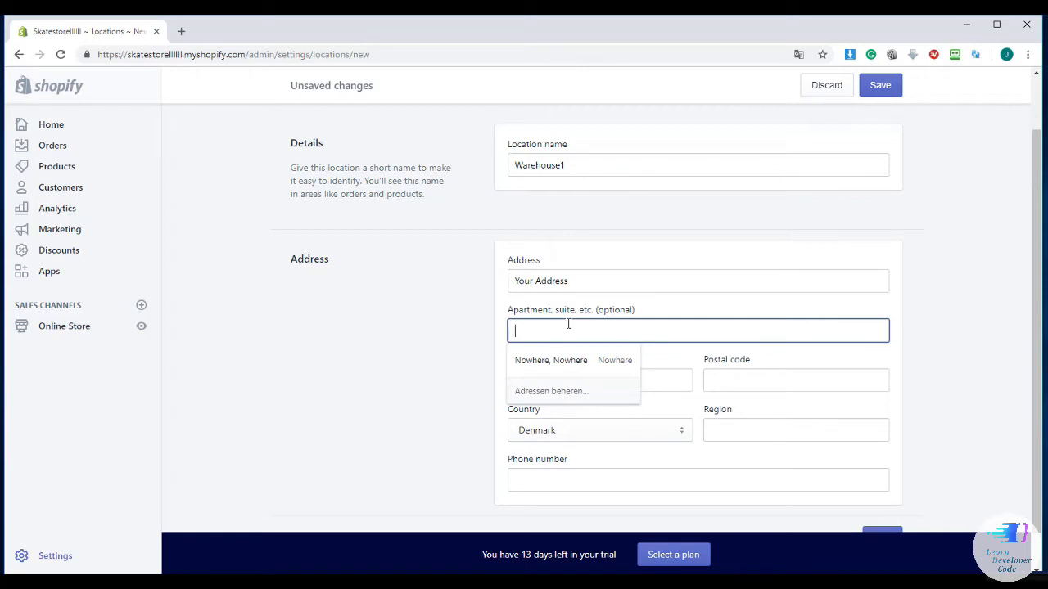
{"action": "left_click", "coordinate": [603, 271]}
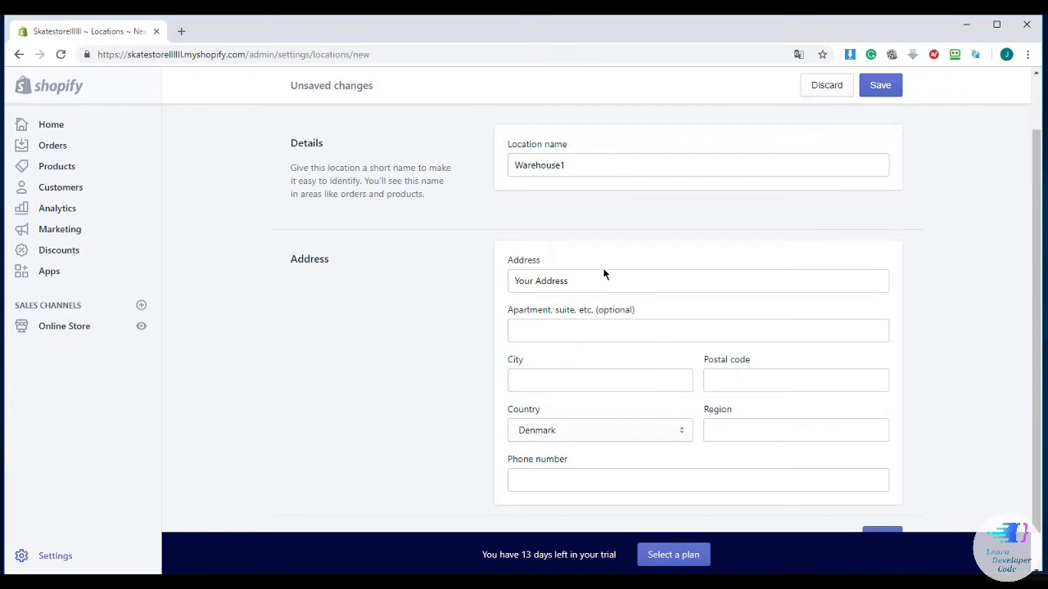
{"action": "left_click", "coordinate": [594, 337]}
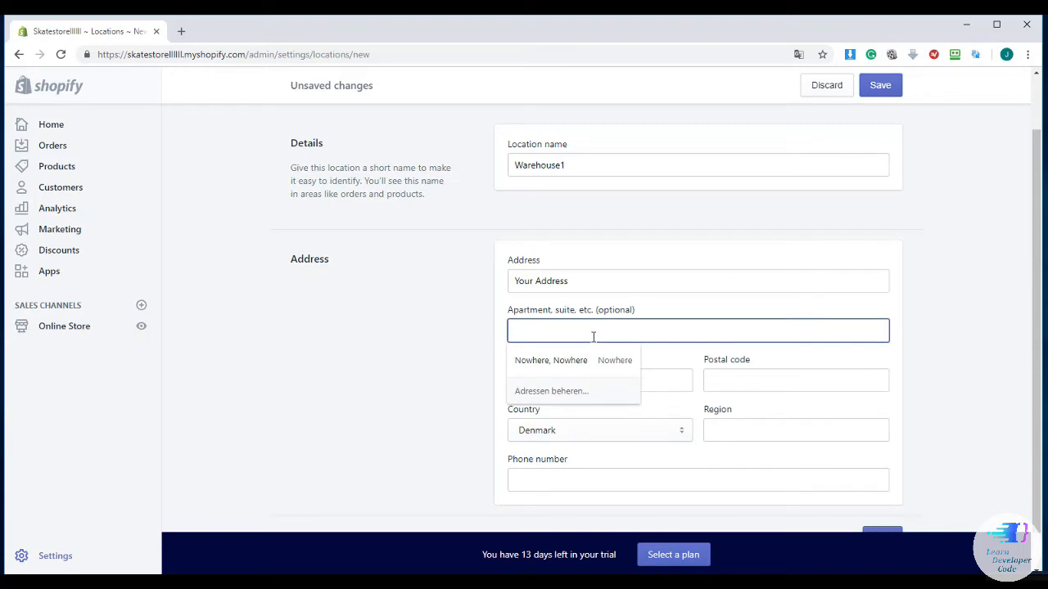
{"action": "type", "text": "your "}
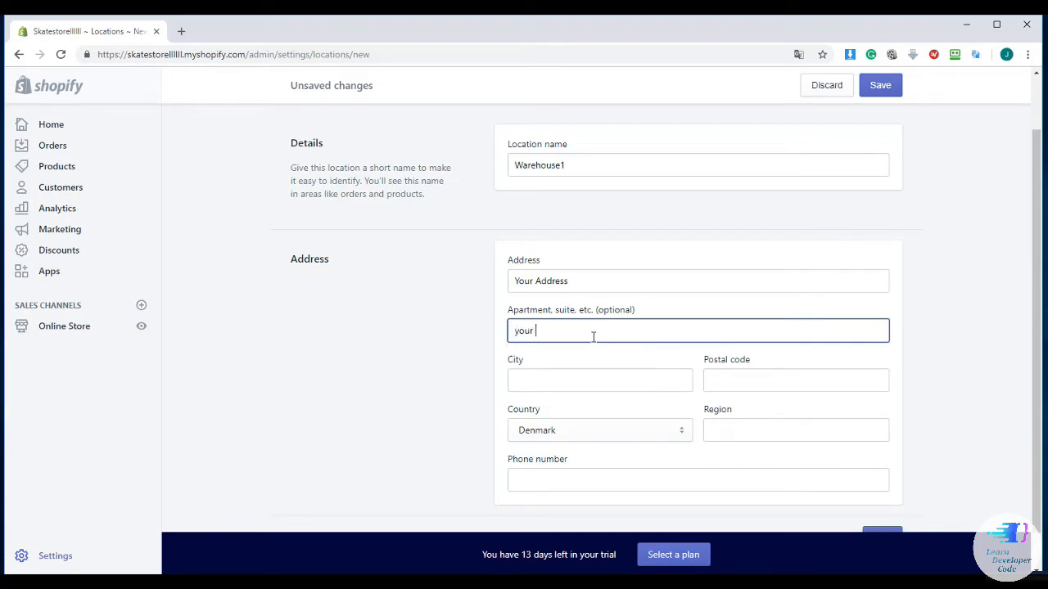
{"action": "type", "text": "apartment"}
{"action": "left_click", "coordinate": [525, 370]}
{"action": "type", "text": "y"}
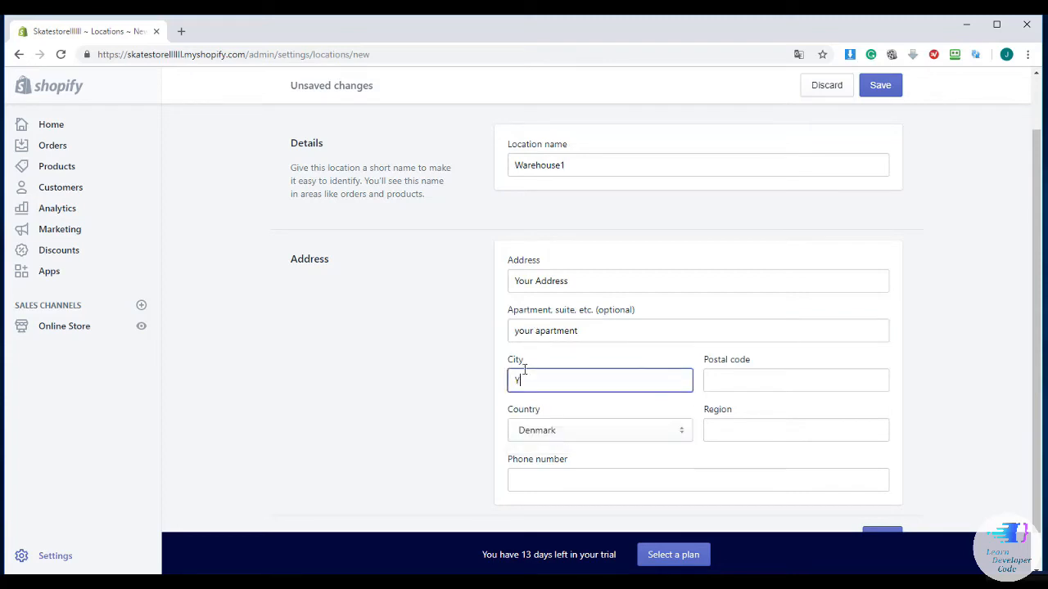
{"action": "type", "text": "our city"}
Fill the postal code and phone from the saved address and set the country to United States
{"action": "left_click", "coordinate": [720, 381]}
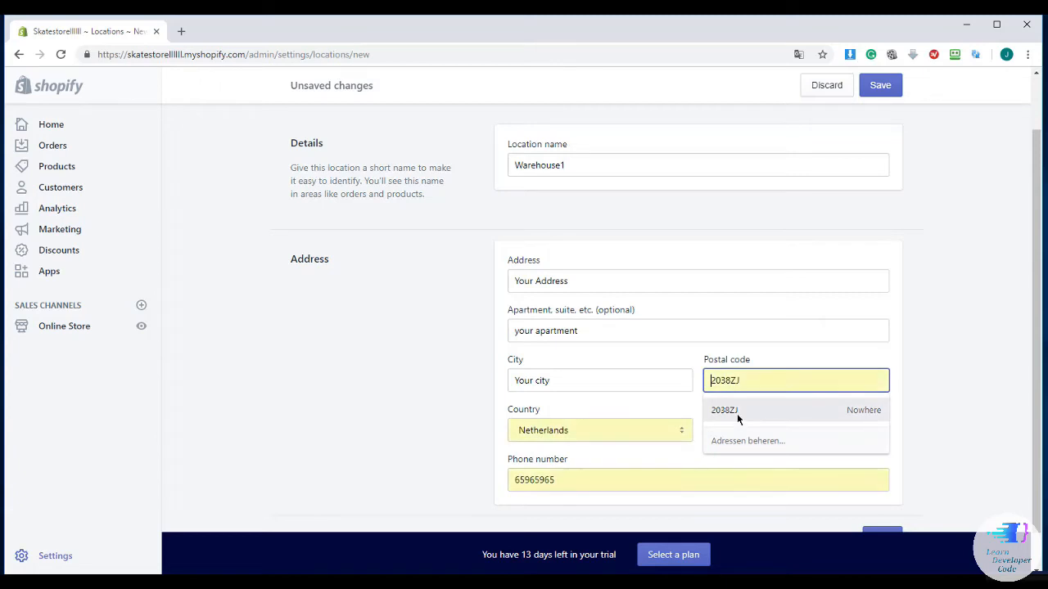
{"action": "left_click", "coordinate": [737, 414]}
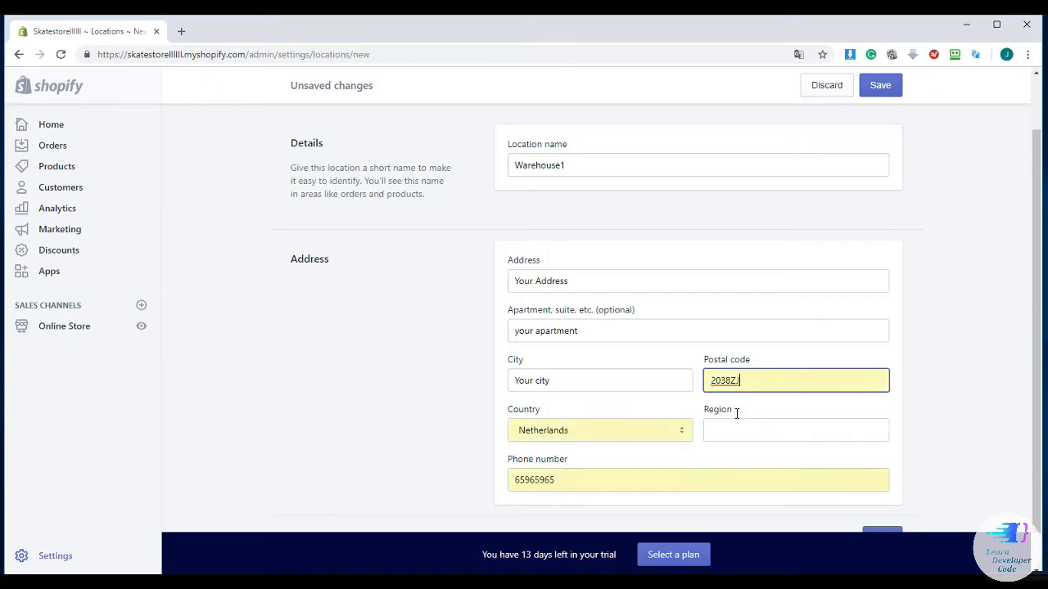
{"action": "left_click", "coordinate": [659, 426]}
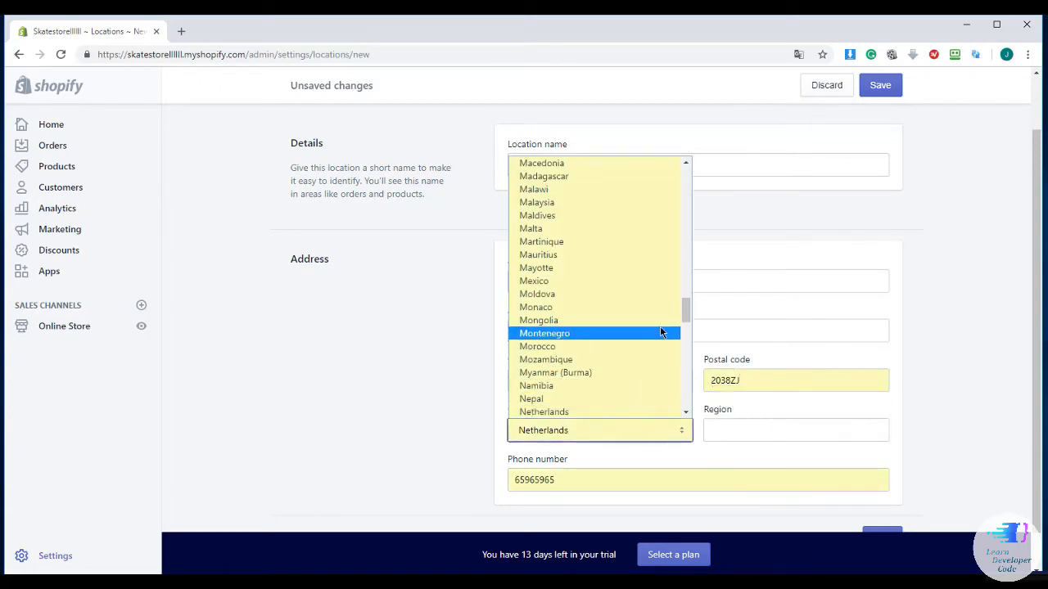
{"action": "left_click_drag", "start_coordinate": [685, 322], "coordinate": [679, 236]}
{"action": "type", "text": "un"}
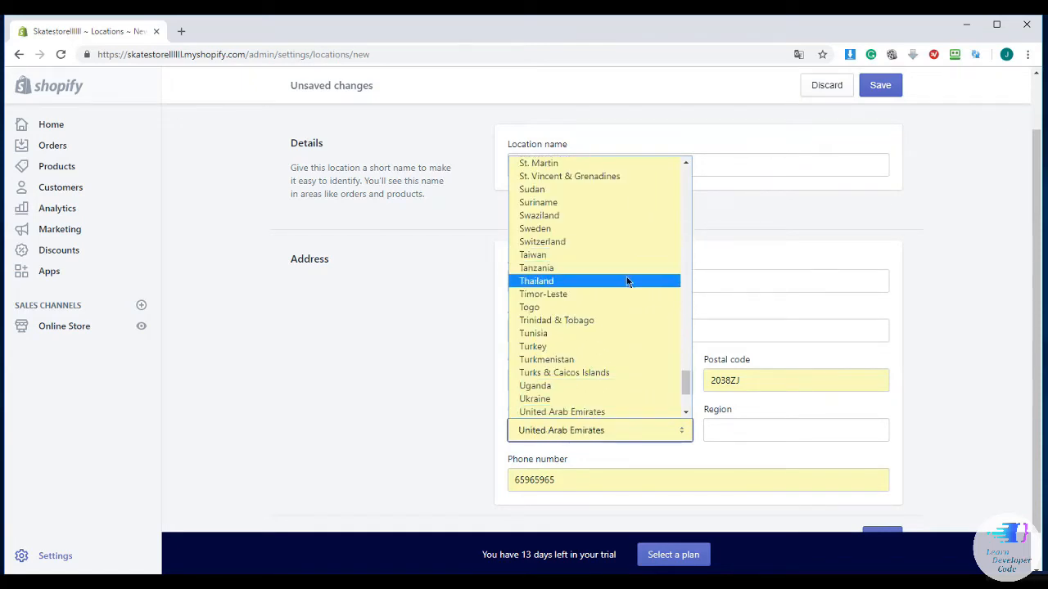
{"action": "scroll", "coordinate": [620, 340], "scroll_direction": "down", "scroll_amount": 3}
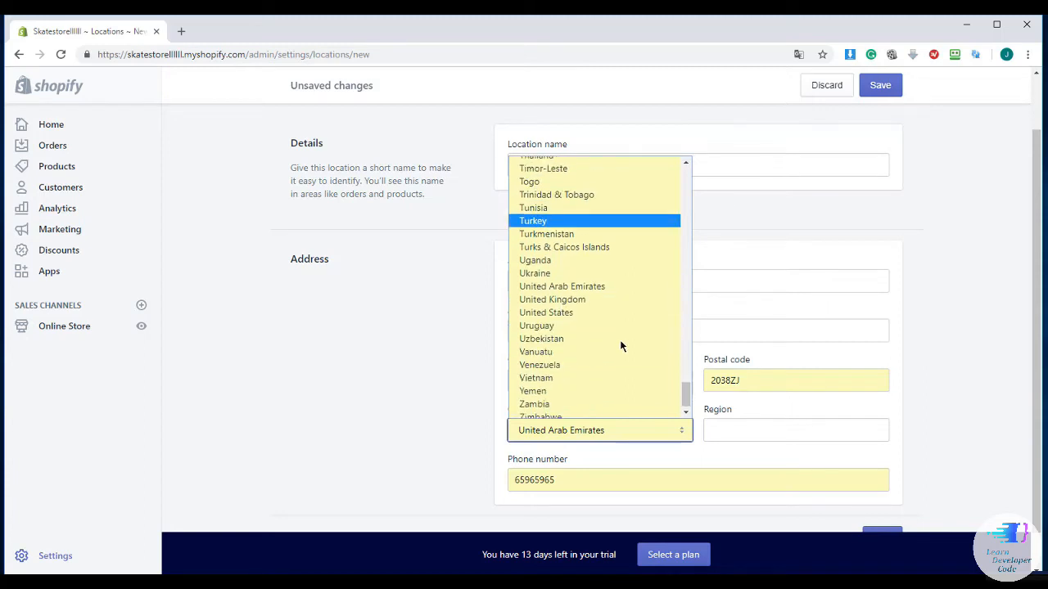
{"action": "left_click", "coordinate": [608, 308]}
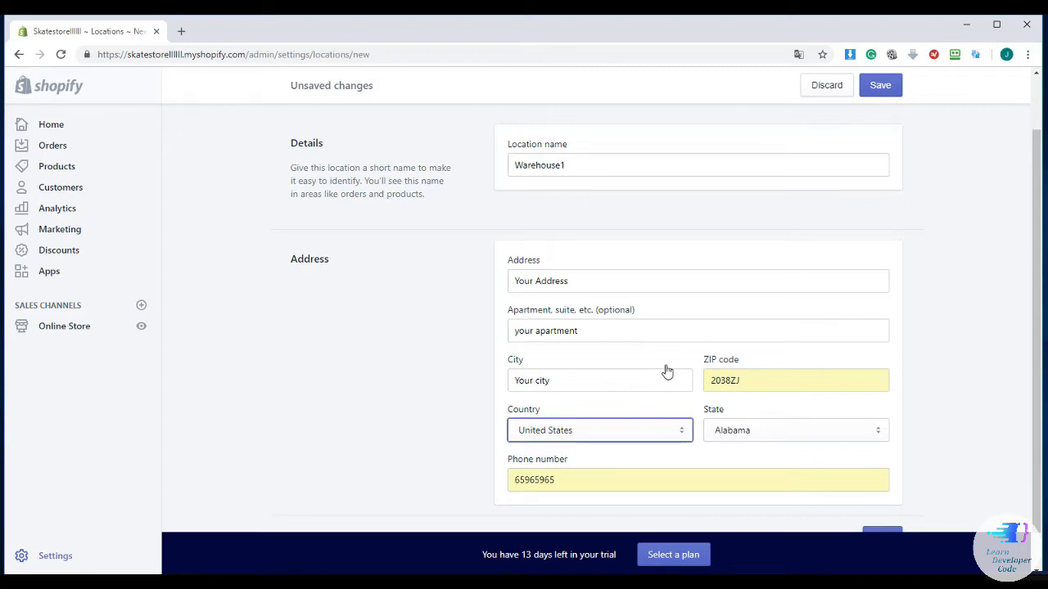
Save the Warehouse1 location and return to the Locations list
{"action": "scroll", "coordinate": [665, 370], "scroll_direction": "down", "scroll_amount": 1}
{"action": "scroll", "coordinate": [667, 367], "scroll_direction": "up", "scroll_amount": 1}
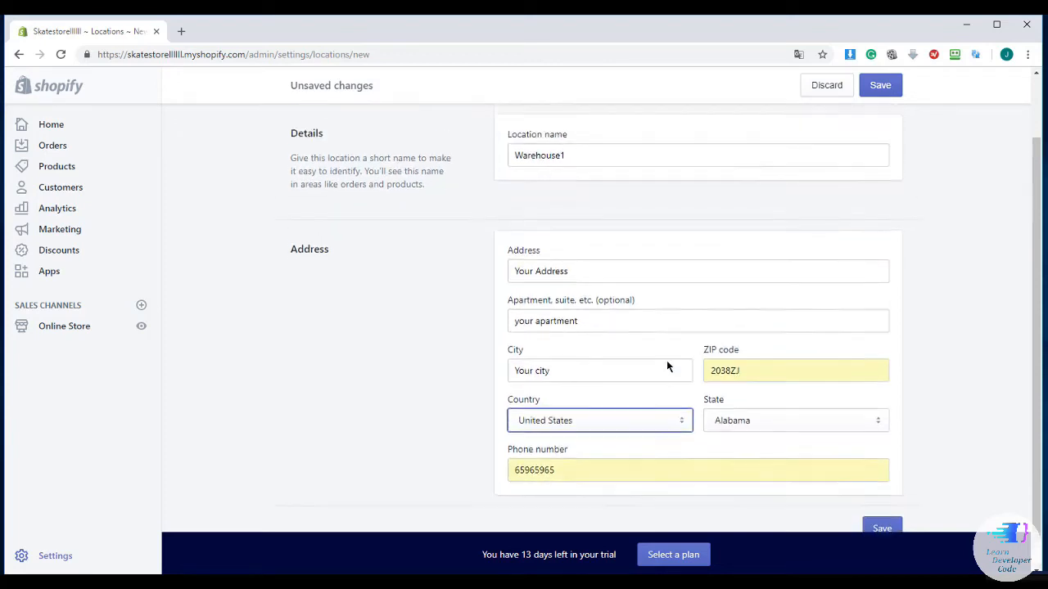
{"action": "scroll", "coordinate": [666, 366], "scroll_direction": "down", "scroll_amount": 1}
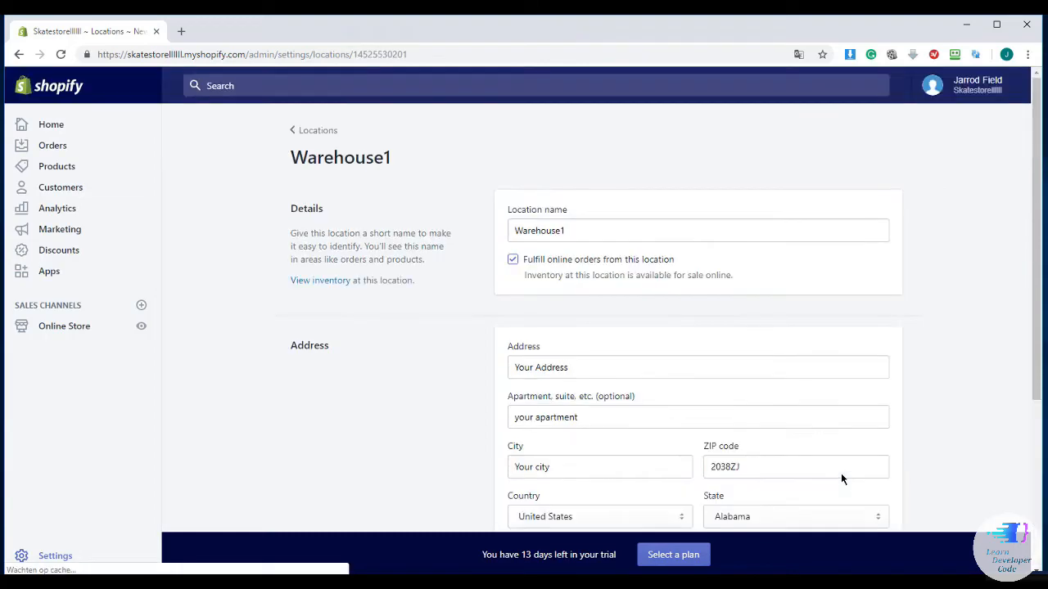
{"action": "scroll", "coordinate": [663, 347], "scroll_direction": "down", "scroll_amount": 3}
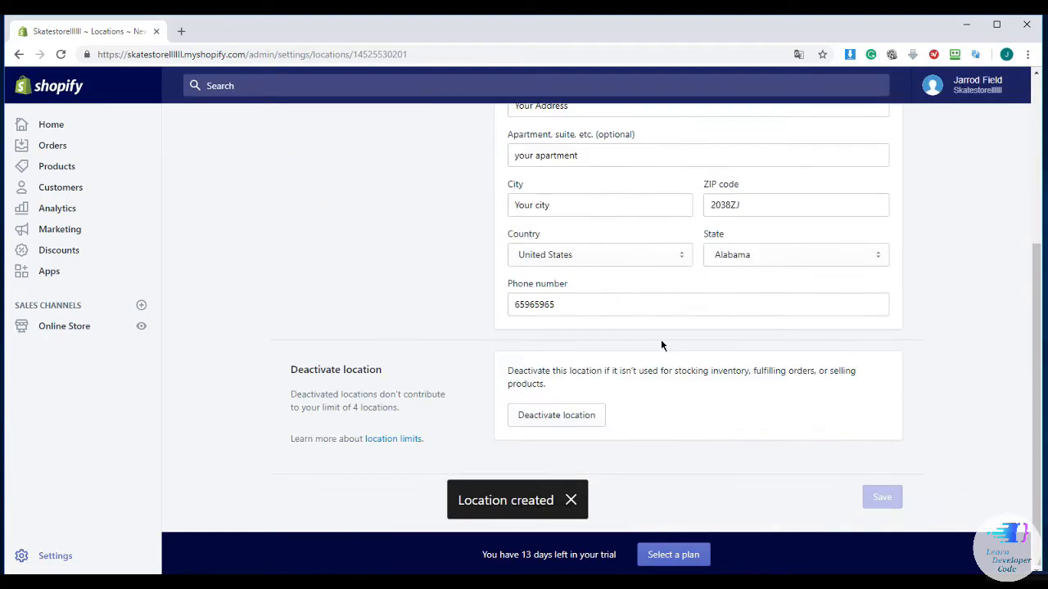
{"action": "scroll", "coordinate": [661, 343], "scroll_direction": "up", "scroll_amount": 3}
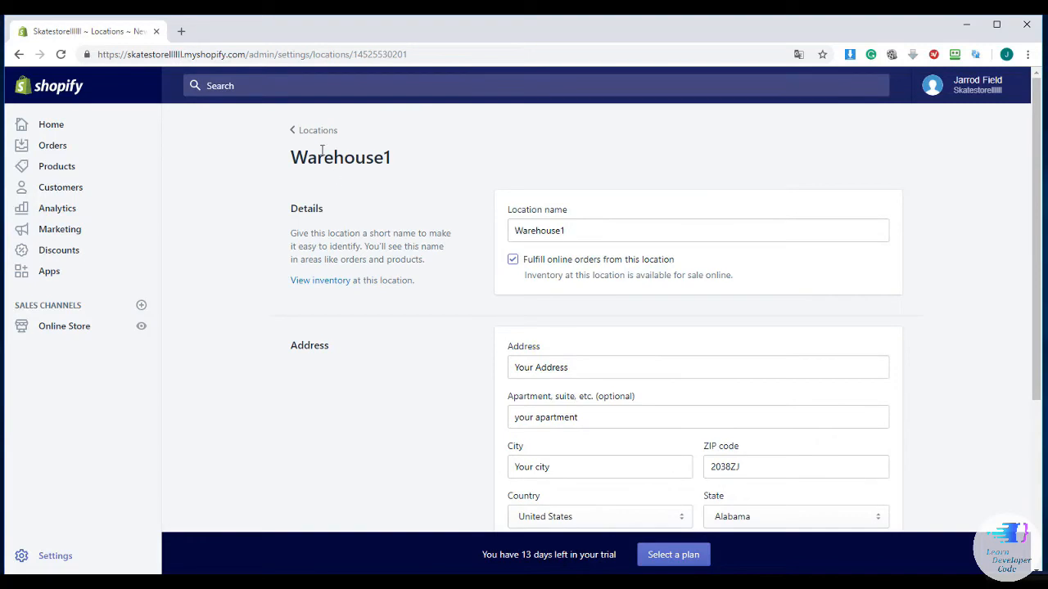
{"action": "left_click", "coordinate": [317, 131]}
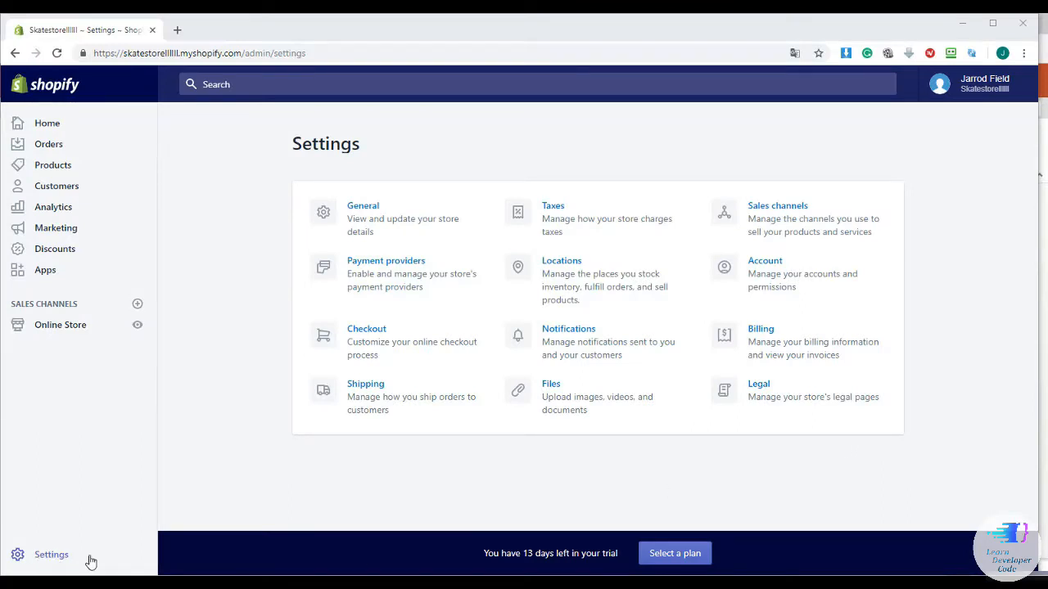
Go to Notifications and open the Order refund email template
{"action": "left_click", "coordinate": [568, 331]}
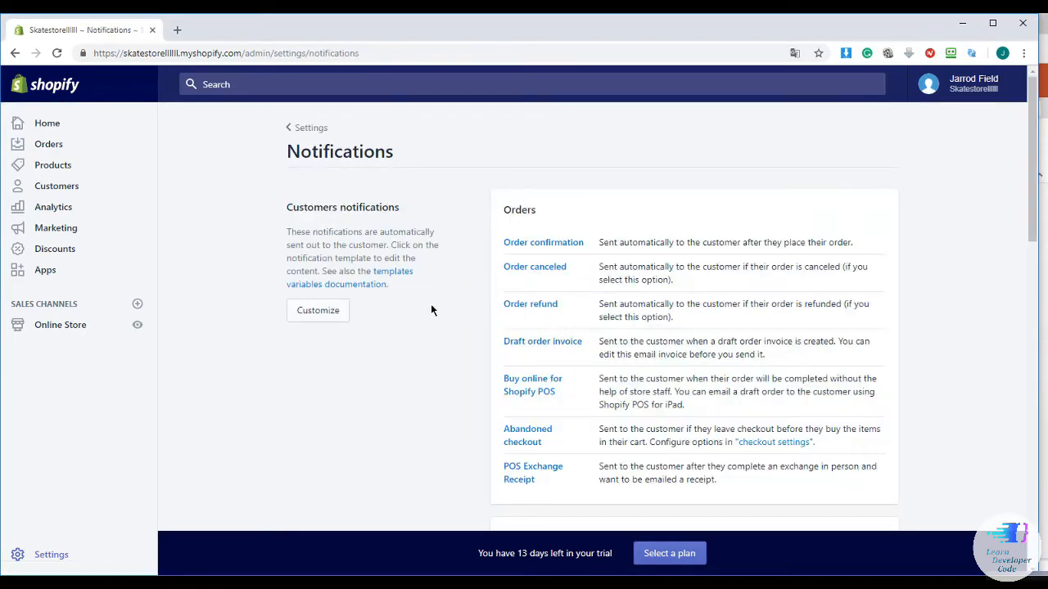
{"action": "scroll", "coordinate": [447, 307], "scroll_direction": "down", "scroll_amount": 1}
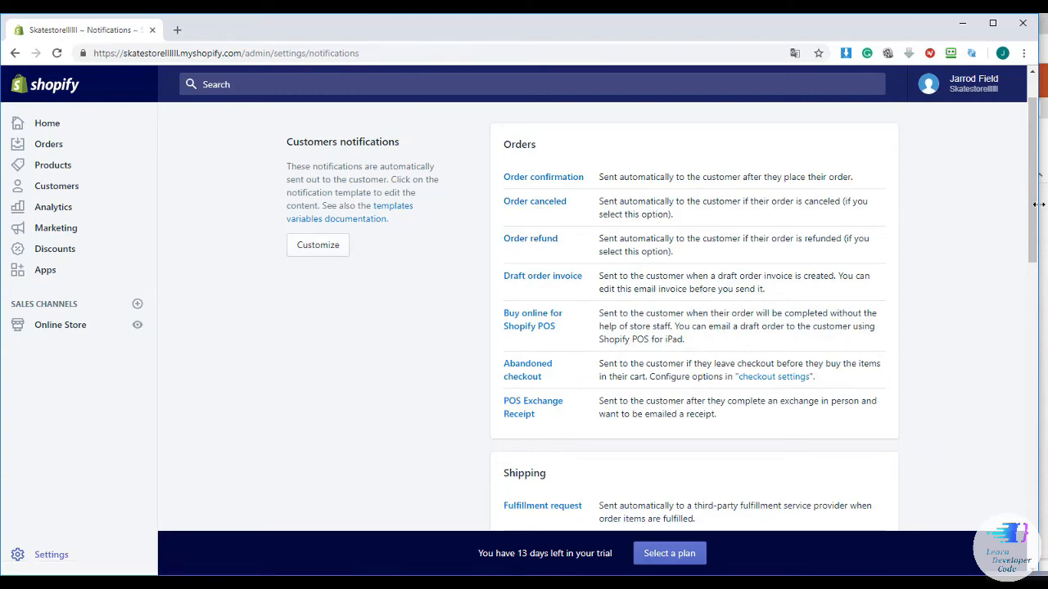
{"action": "left_click_drag", "start_coordinate": [1037, 211], "coordinate": [1001, 239]}
{"action": "scroll", "coordinate": [1000, 239], "scroll_direction": "up", "scroll_amount": 2}
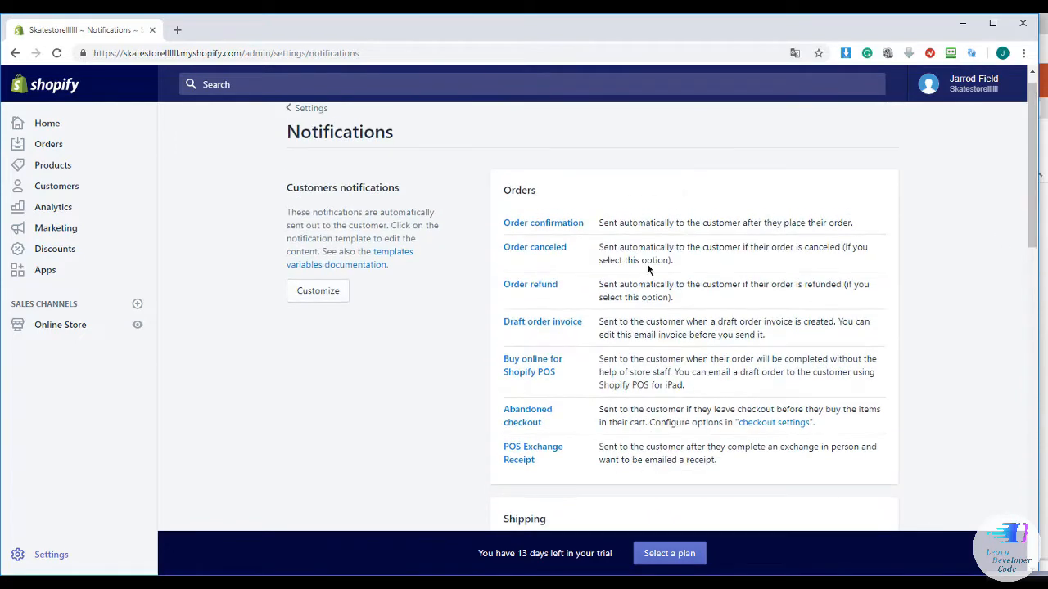
{"action": "left_click", "coordinate": [556, 286]}
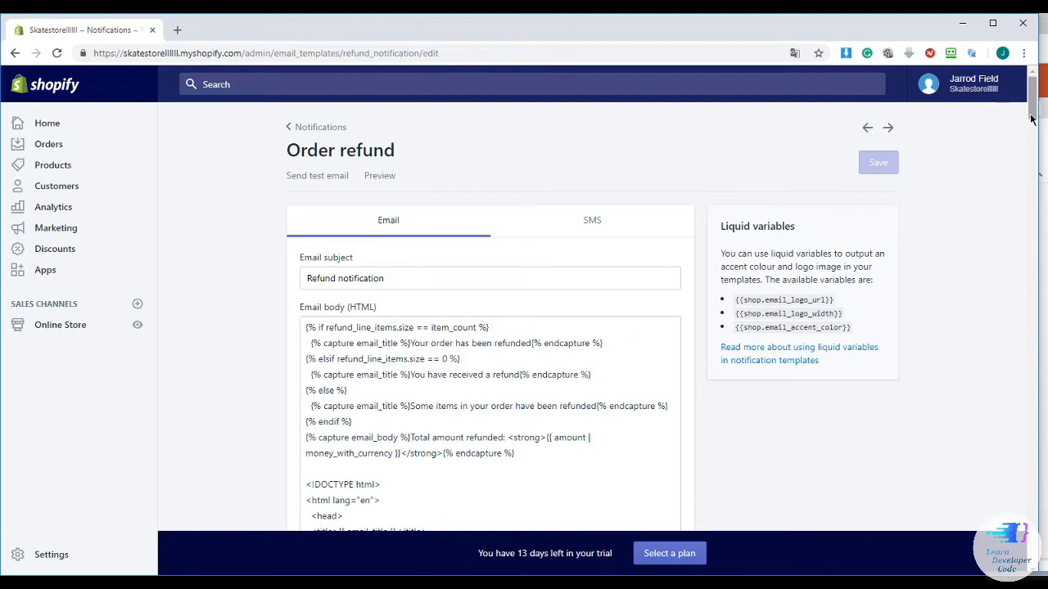
Preview the rendered refund email, close the preview, and go back to the notifications list
{"action": "left_click_drag", "start_coordinate": [1033, 116], "coordinate": [1011, 121]}
{"action": "left_click", "coordinate": [405, 183]}
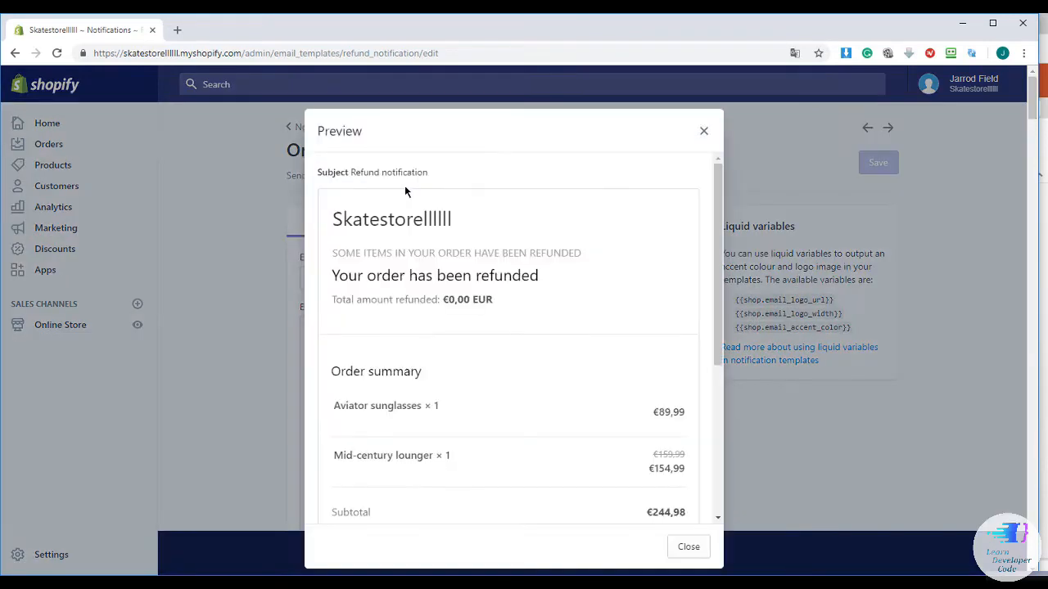
{"action": "left_click_drag", "start_coordinate": [720, 250], "coordinate": [757, 400]}
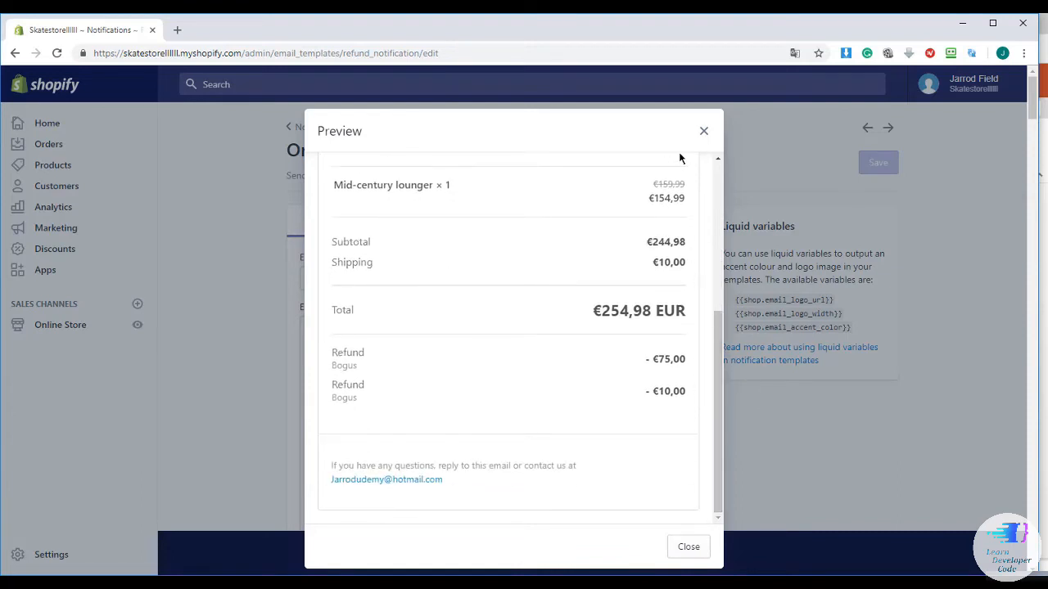
{"action": "left_click", "coordinate": [703, 138]}
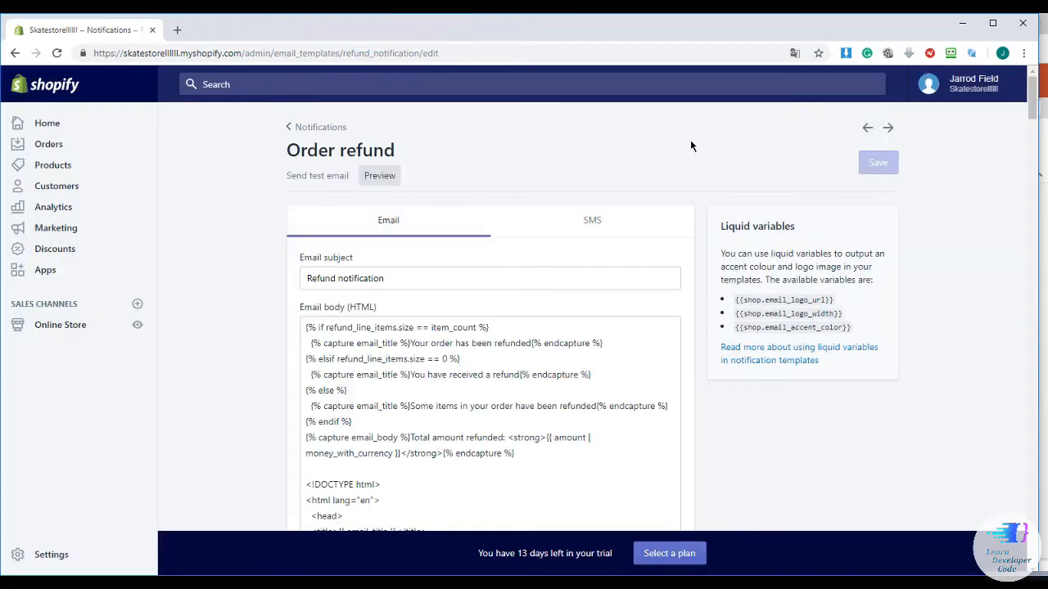
{"action": "left_click", "coordinate": [294, 128]}
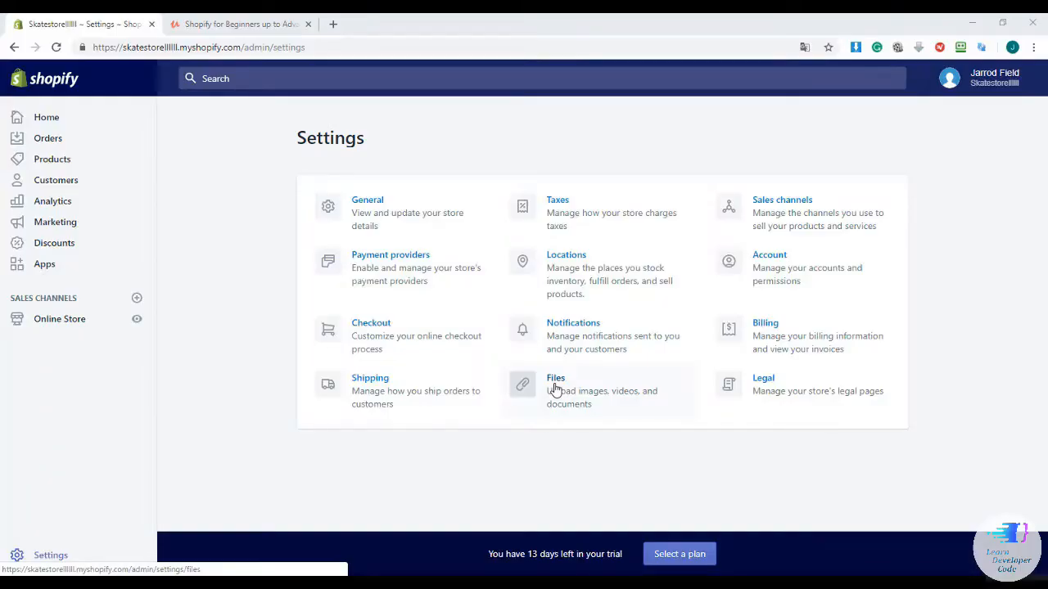
Open the Files section and confirm no files have been uploaded yet
{"action": "left_click", "coordinate": [555, 388]}
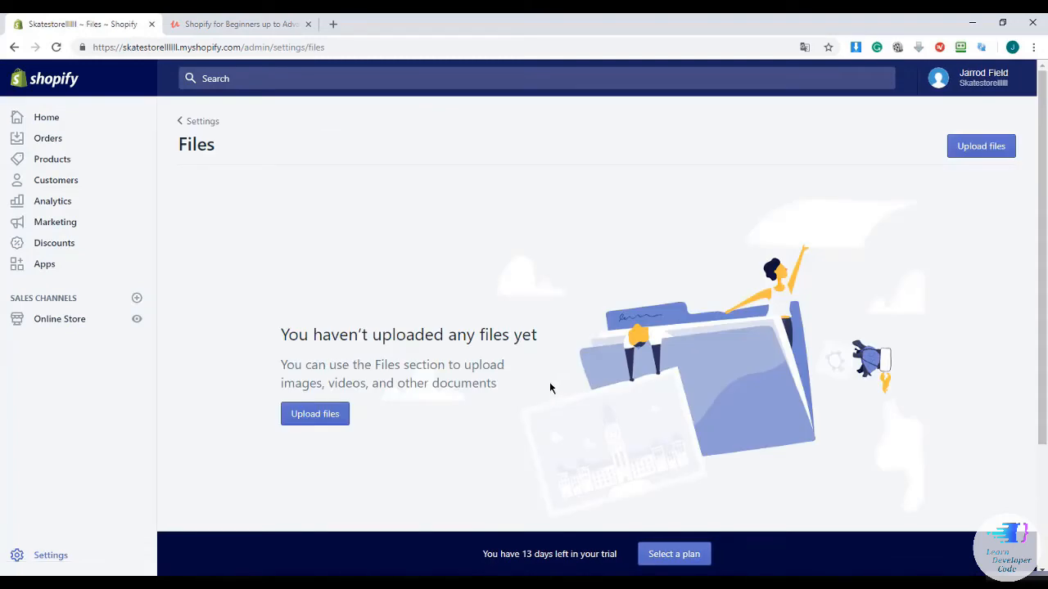
{"action": "scroll", "coordinate": [549, 382], "scroll_direction": "down", "scroll_amount": 1}
{"action": "scroll", "coordinate": [544, 381], "scroll_direction": "up", "scroll_amount": 1}
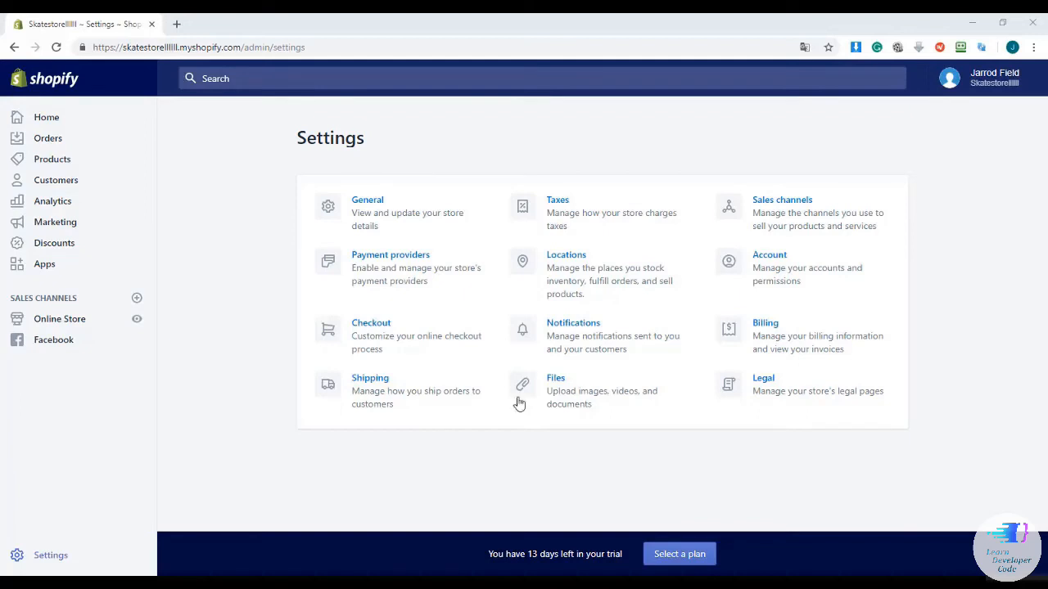
Open Sales channels, browse the addable channels list, and close it without adding any
{"action": "left_click", "coordinate": [770, 200]}
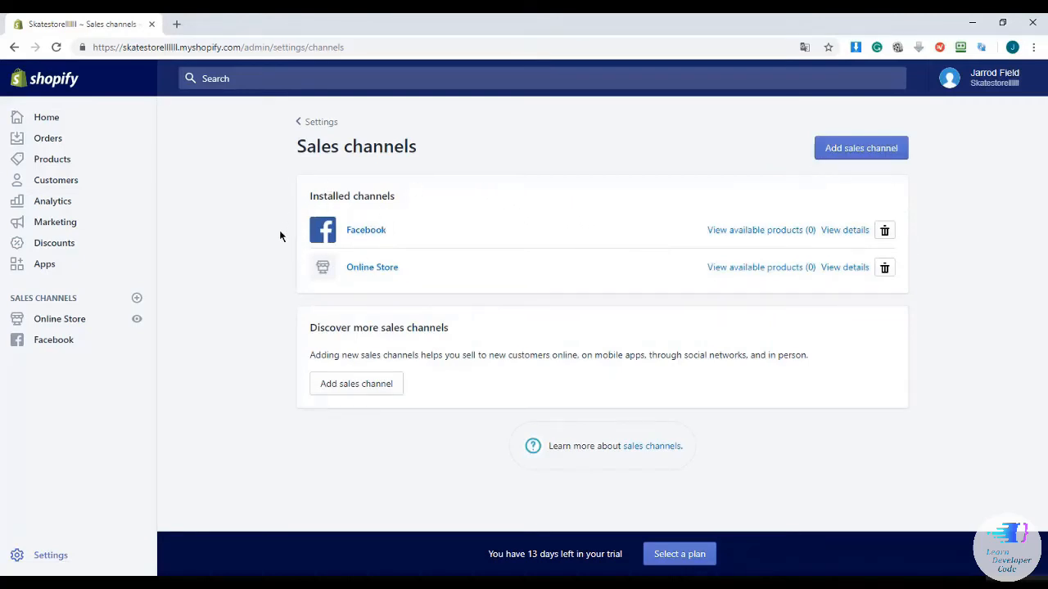
{"action": "left_click", "coordinate": [348, 386]}
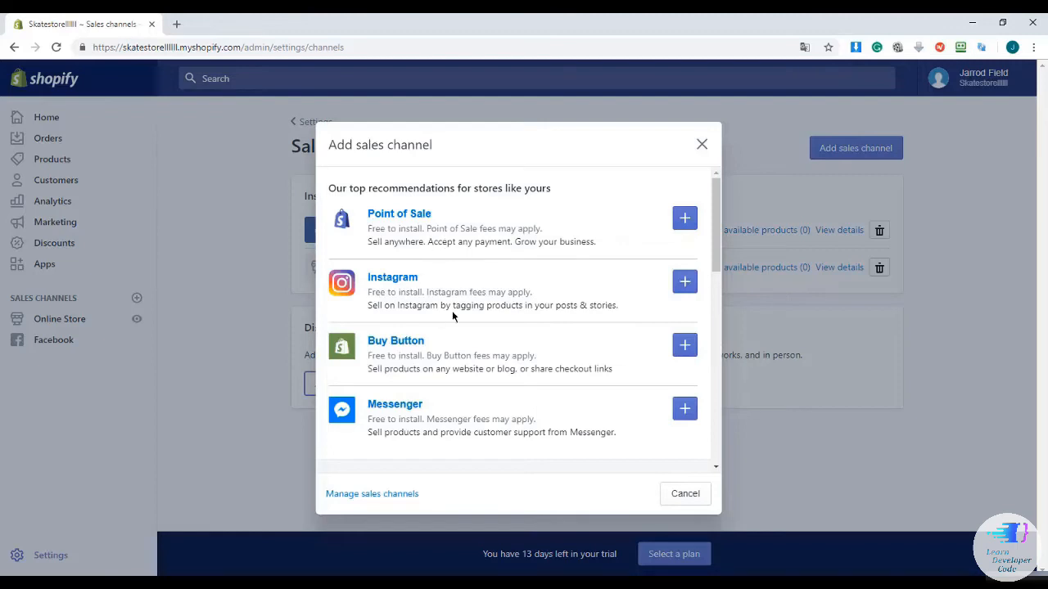
{"action": "left_click_drag", "start_coordinate": [714, 242], "coordinate": [718, 293]}
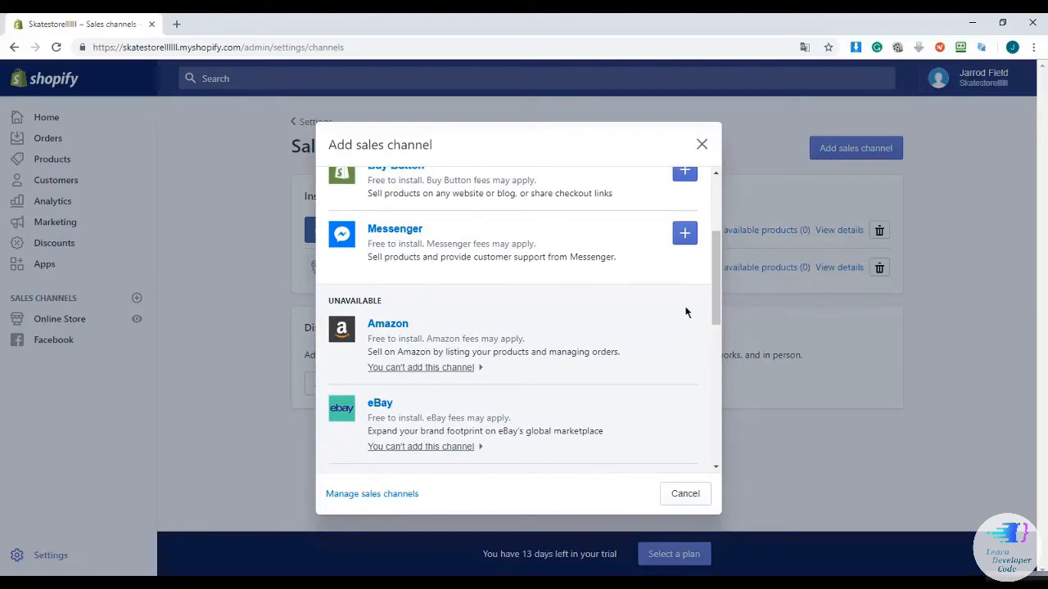
{"action": "left_click_drag", "start_coordinate": [717, 316], "coordinate": [714, 360]}
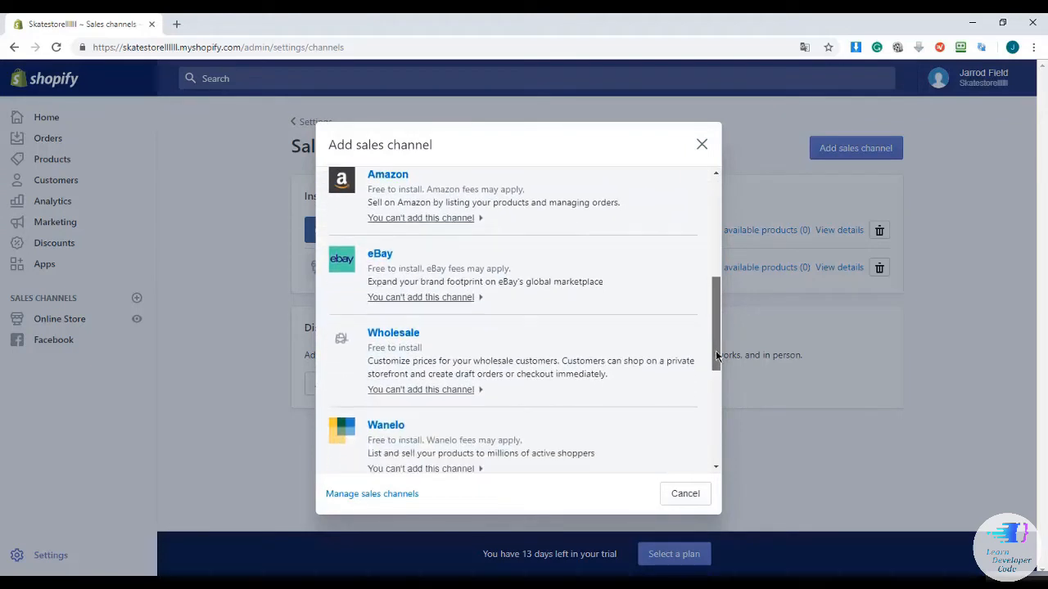
{"action": "scroll", "coordinate": [440, 391], "scroll_direction": "down", "scroll_amount": 4}
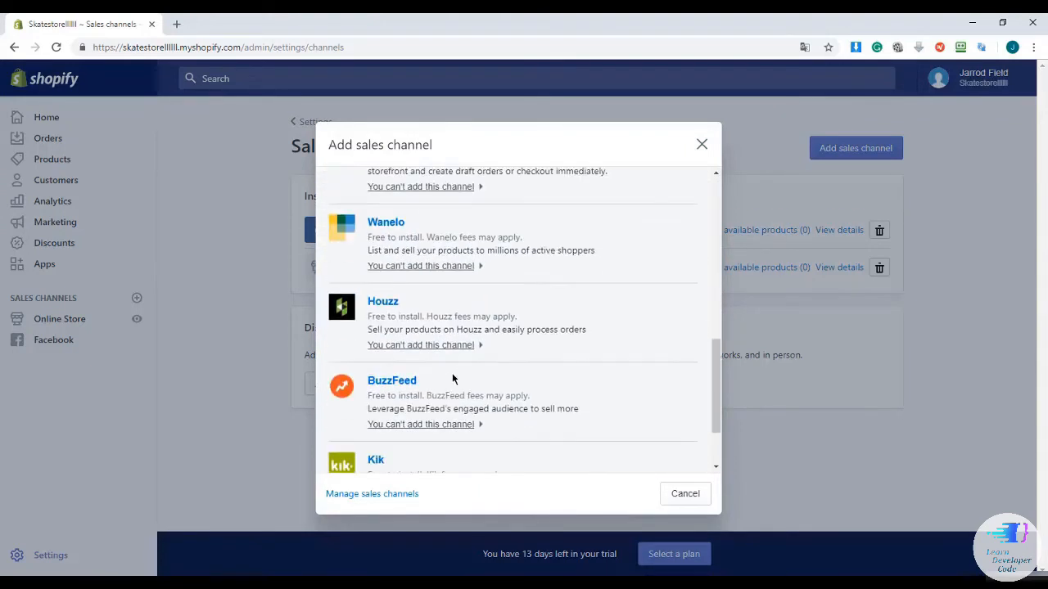
{"action": "scroll", "coordinate": [451, 372], "scroll_direction": "up", "scroll_amount": 4}
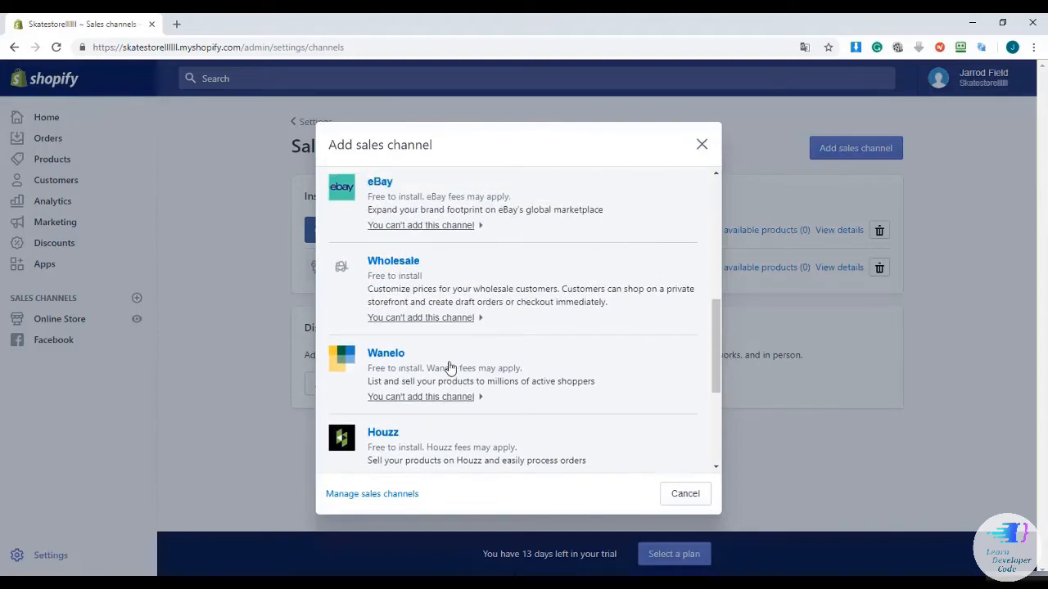
{"action": "scroll", "coordinate": [450, 366], "scroll_direction": "up", "scroll_amount": 2}
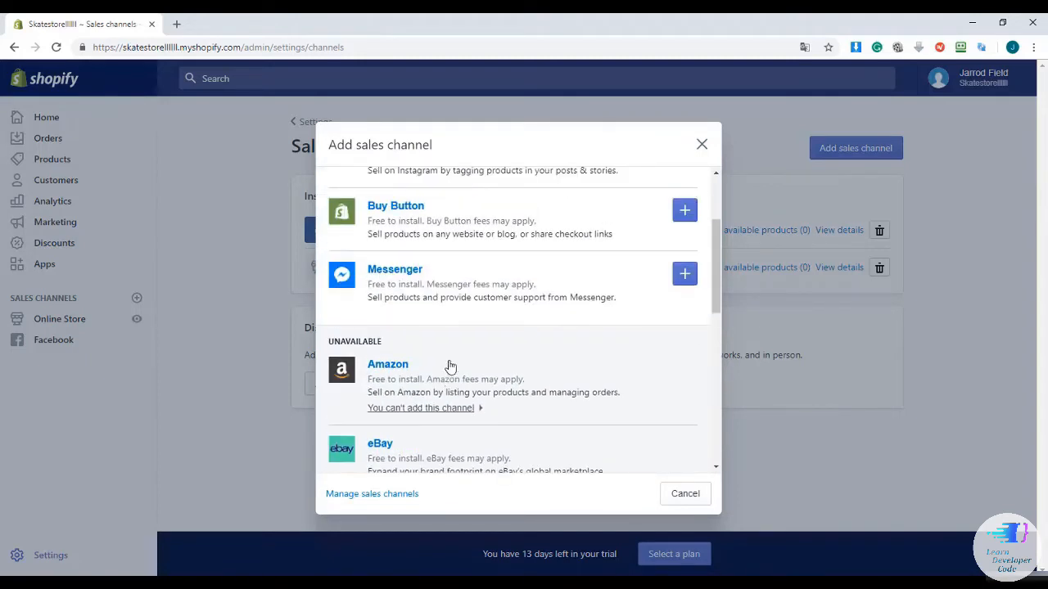
{"action": "scroll", "coordinate": [449, 360], "scroll_direction": "up", "scroll_amount": 1}
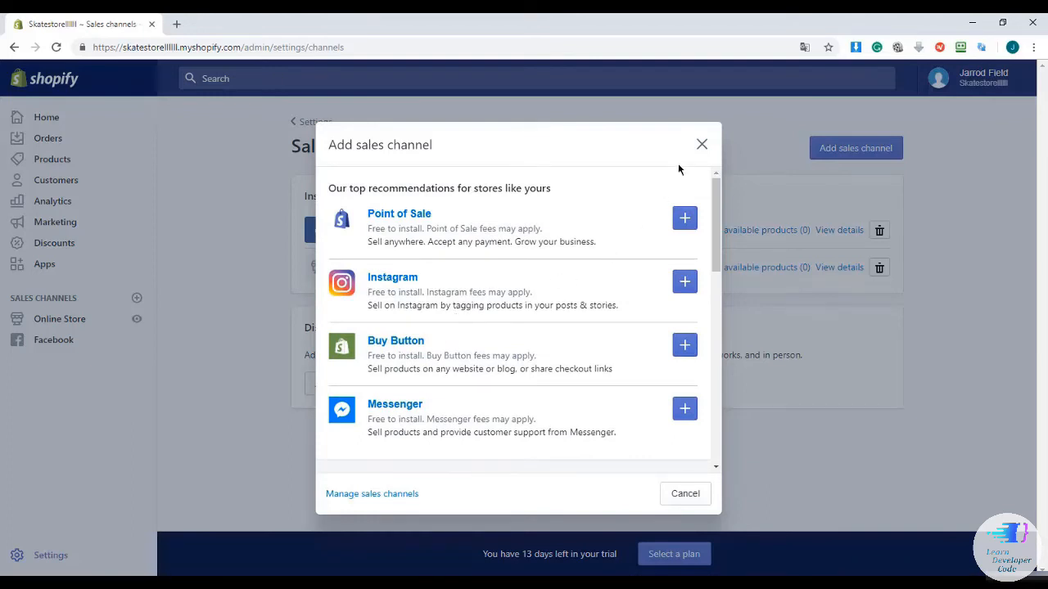
{"action": "left_click", "coordinate": [702, 146]}
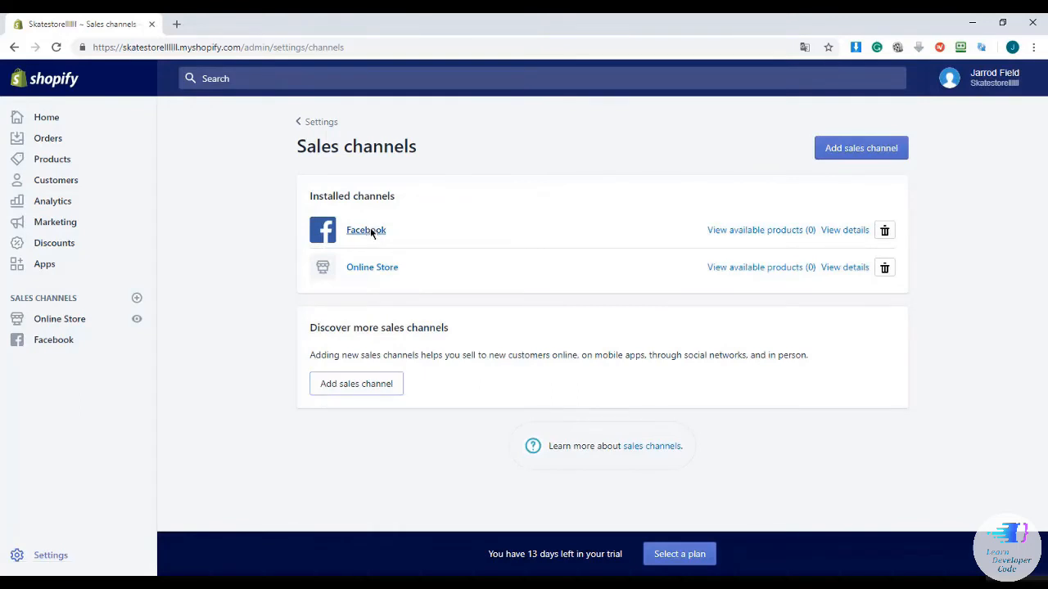
Try connecting a Facebook Page to the Facebook channel, then abandon the Facebook login
{"action": "left_click", "coordinate": [370, 231]}
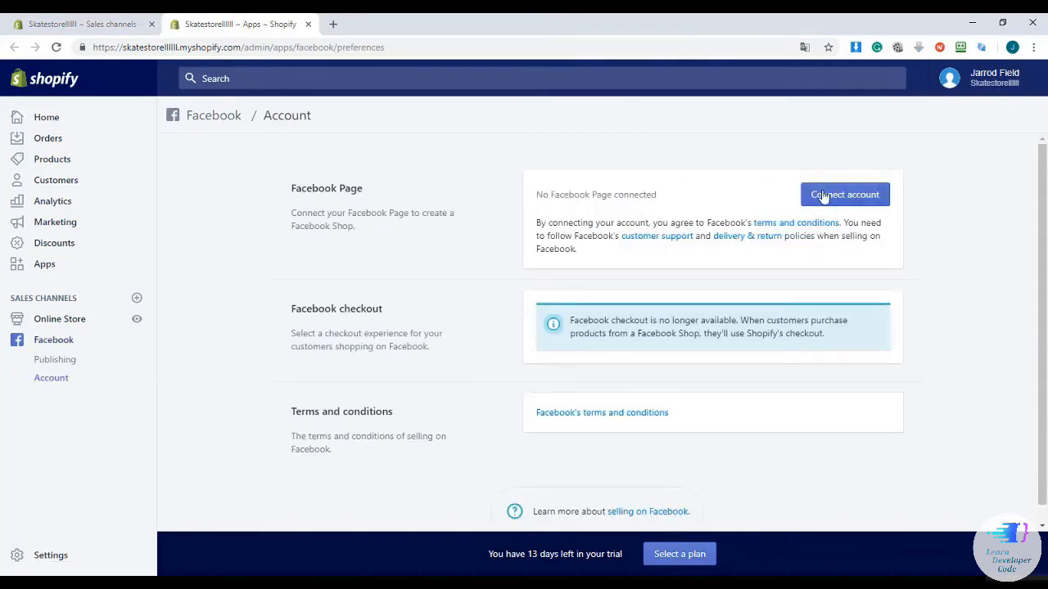
{"action": "mouse_move", "coordinate": [1042, 228]}
{"action": "left_mouse_down"}
{"action": "mouse_move", "coordinate": [1043, 243]}
{"action": "mouse_move", "coordinate": [1043, 227]}
{"action": "left_mouse_up"}
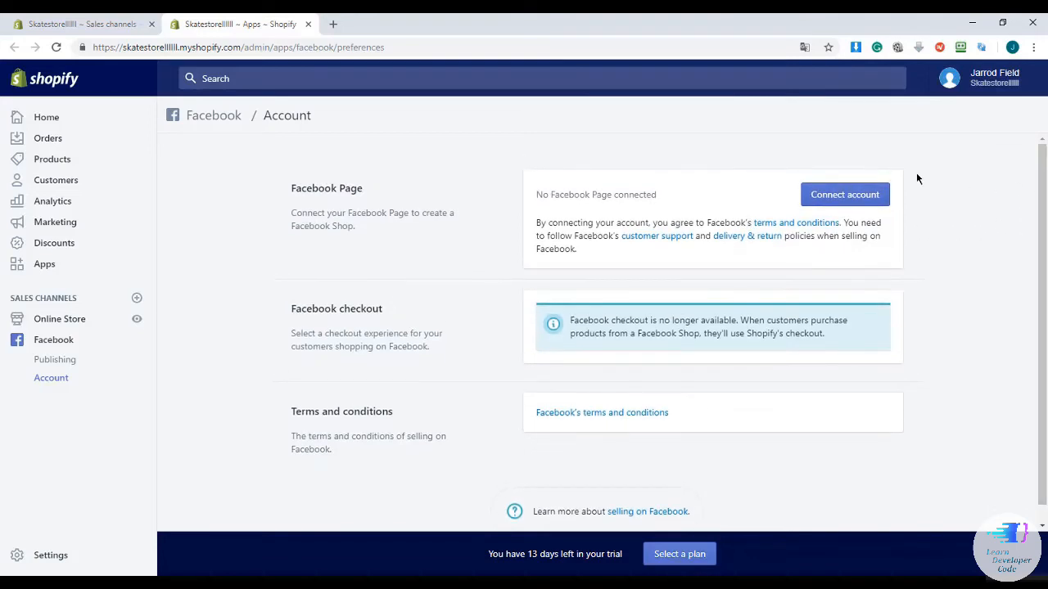
{"action": "left_click", "coordinate": [866, 206]}
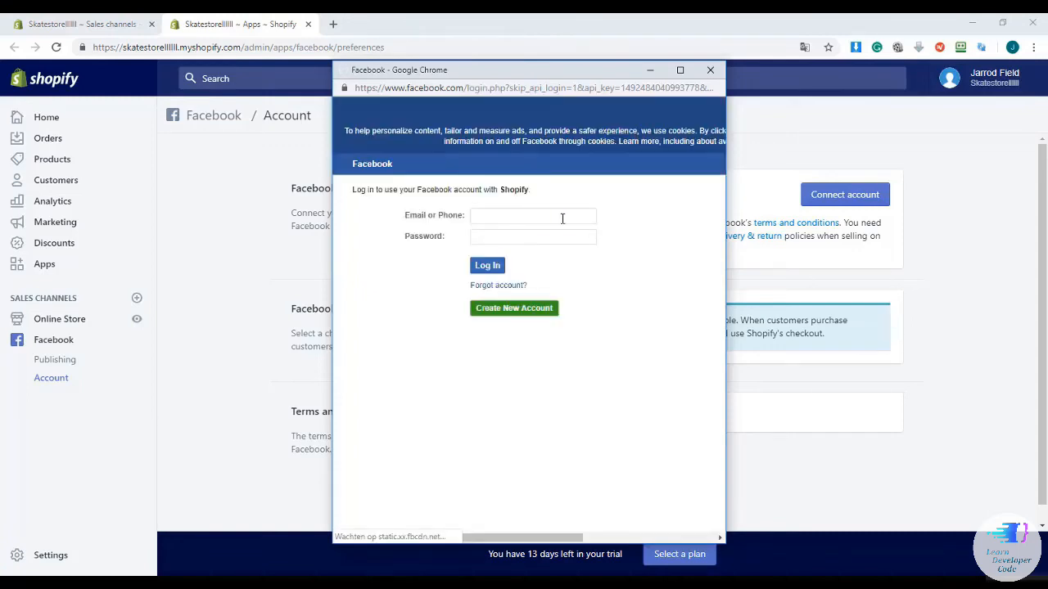
{"action": "left_click", "coordinate": [551, 217]}
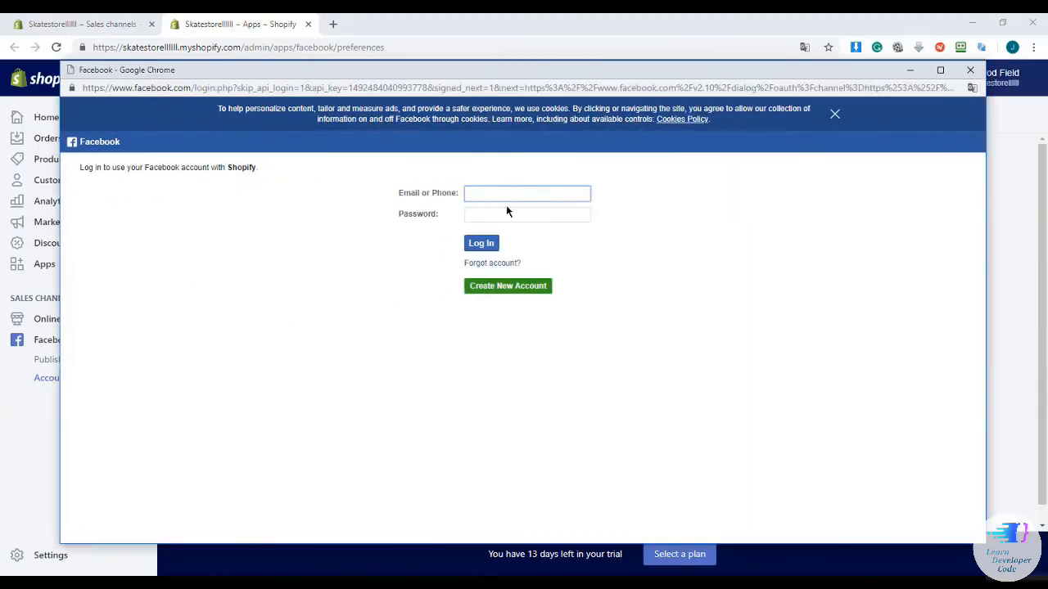
{"action": "left_click", "coordinate": [967, 71]}
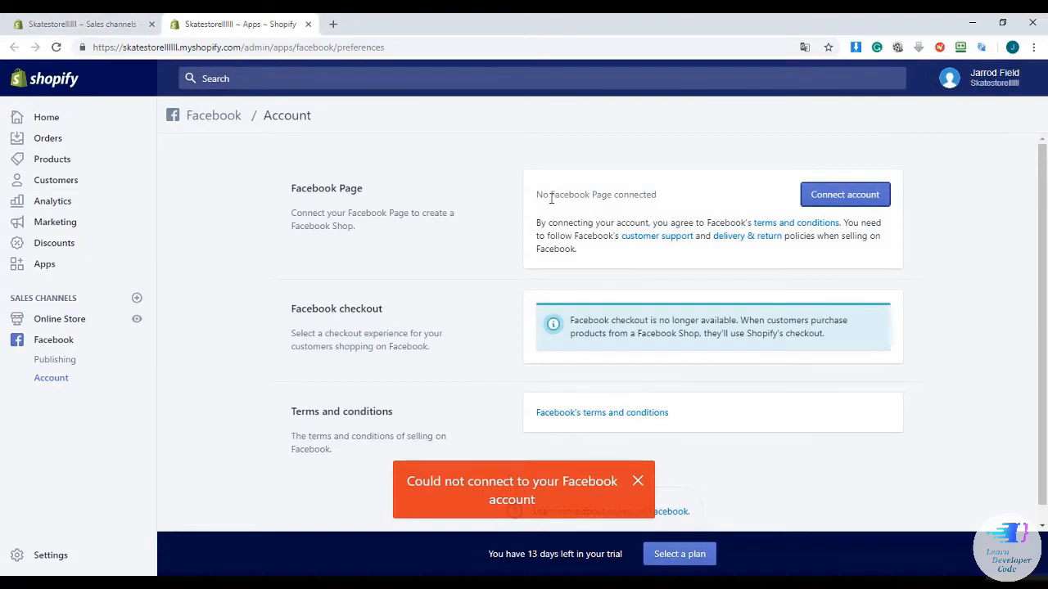
Dismiss the 'Could not connect' error and return to the Sales channels settings tab
{"action": "left_click", "coordinate": [638, 482]}
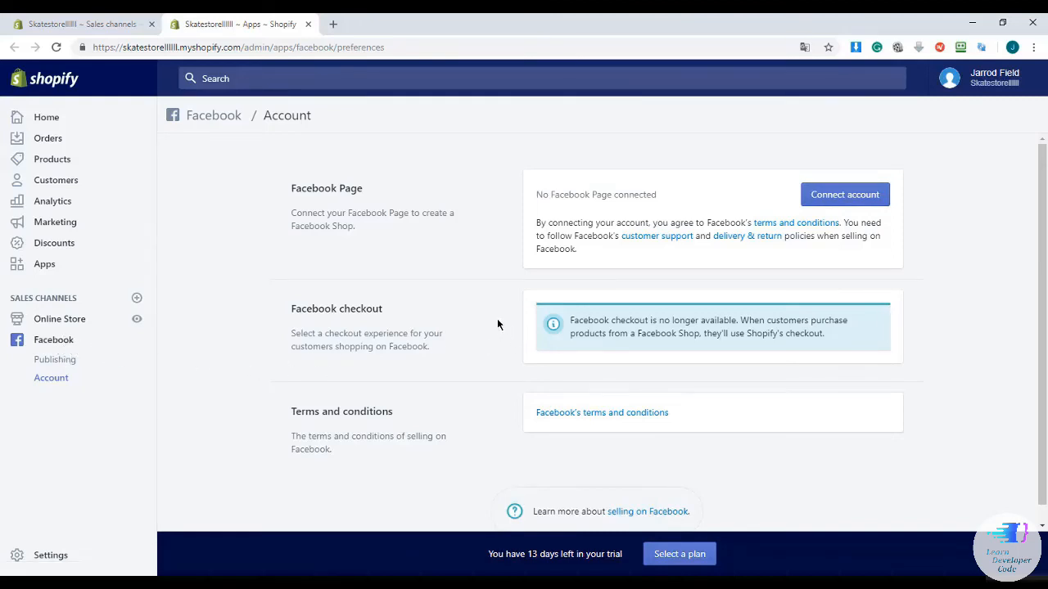
{"action": "scroll", "coordinate": [496, 323], "scroll_direction": "down", "scroll_amount": 1}
{"action": "scroll", "coordinate": [496, 325], "scroll_direction": "up", "scroll_amount": 1}
{"action": "left_click", "coordinate": [69, 32]}
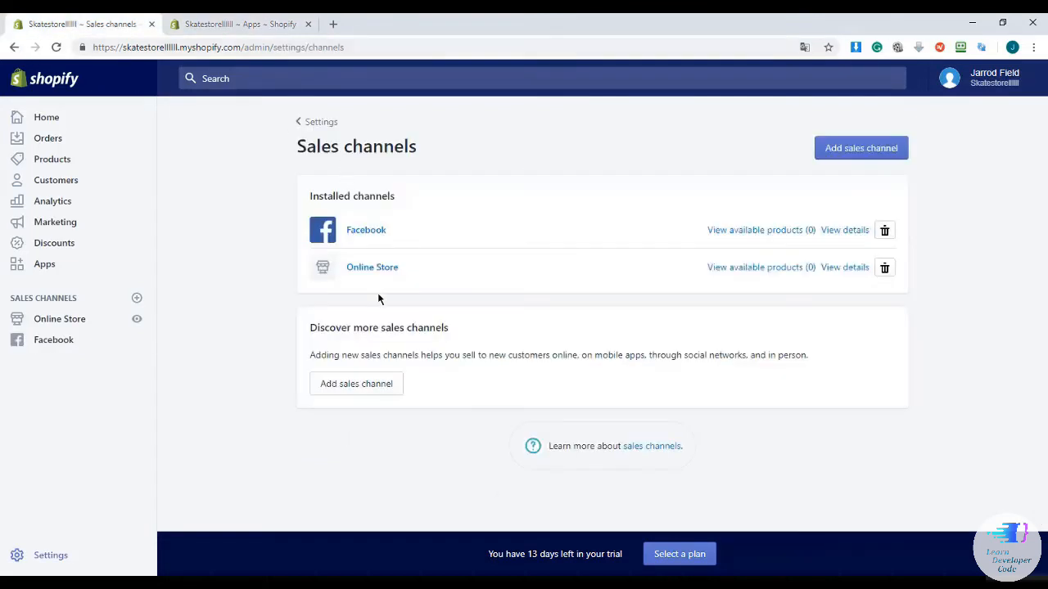
Read the 'You can't add this channel' reasons for eBay and Amazon, then open Account settings
{"action": "left_click", "coordinate": [366, 383]}
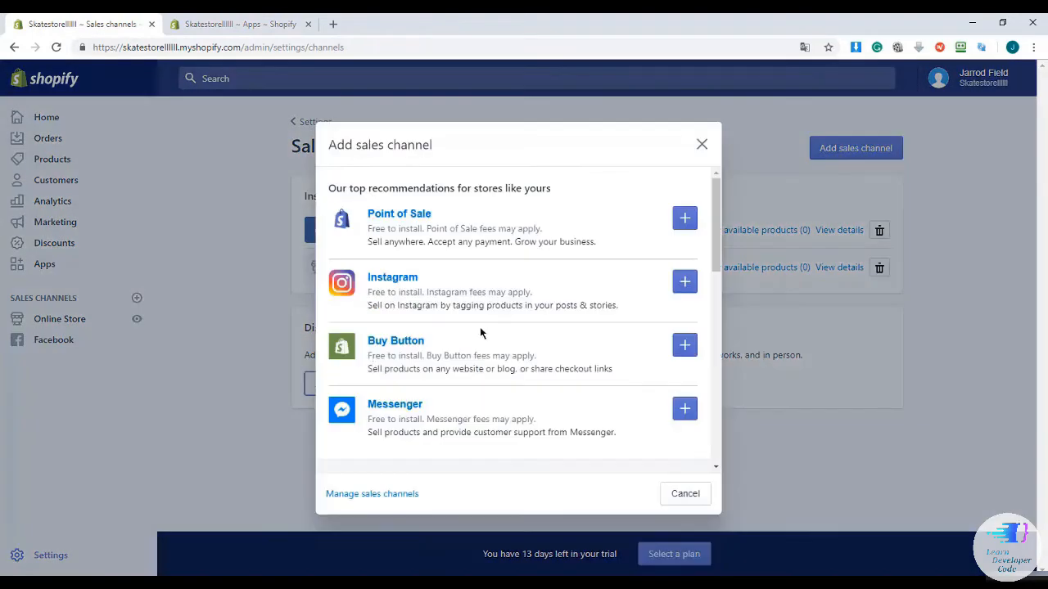
{"action": "left_click_drag", "start_coordinate": [713, 202], "coordinate": [719, 275]}
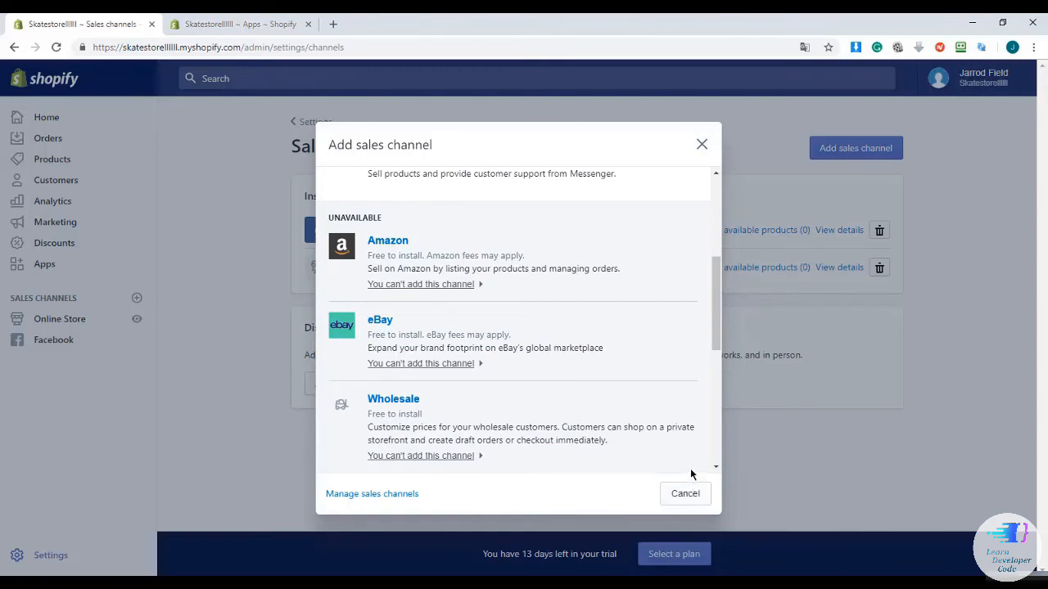
{"action": "scroll", "coordinate": [704, 357], "scroll_direction": "up", "scroll_amount": 1}
{"action": "scroll", "coordinate": [618, 327], "scroll_direction": "down", "scroll_amount": 2}
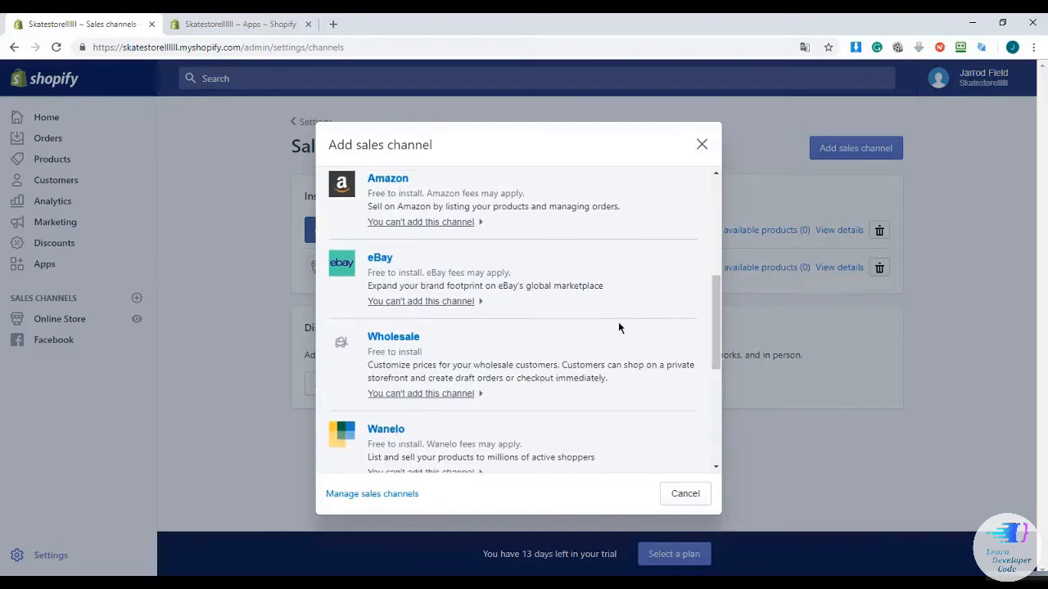
{"action": "left_click", "coordinate": [431, 302]}
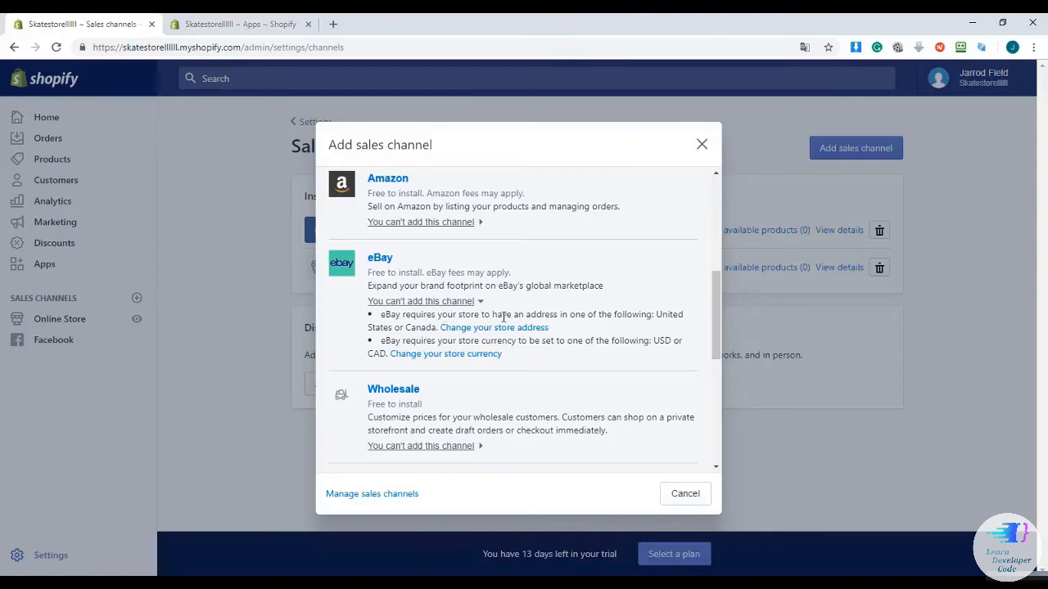
{"action": "left_click_drag", "start_coordinate": [714, 320], "coordinate": [705, 281]}
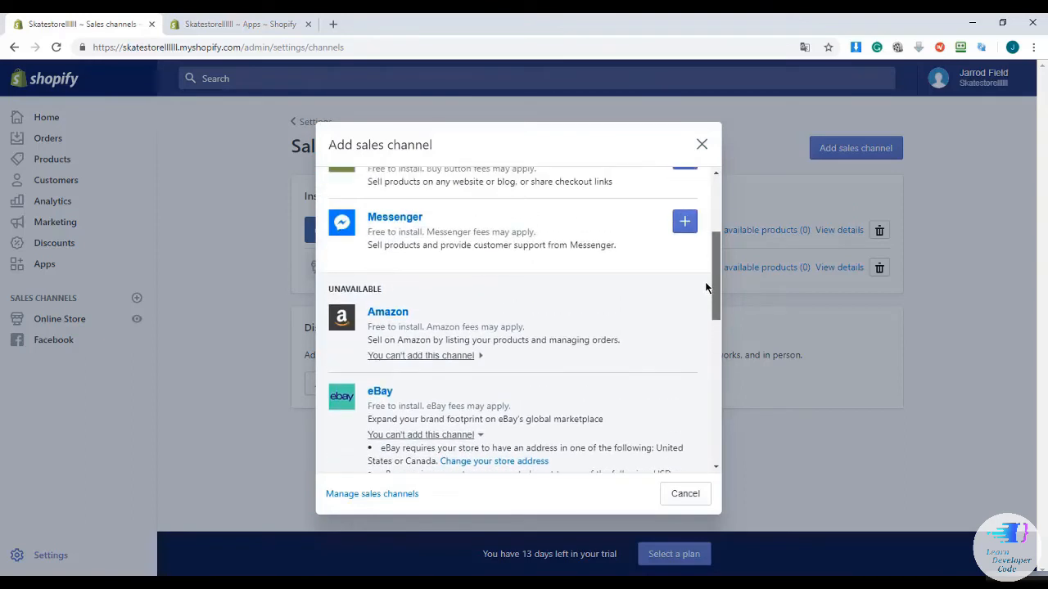
{"action": "left_click", "coordinate": [463, 358]}
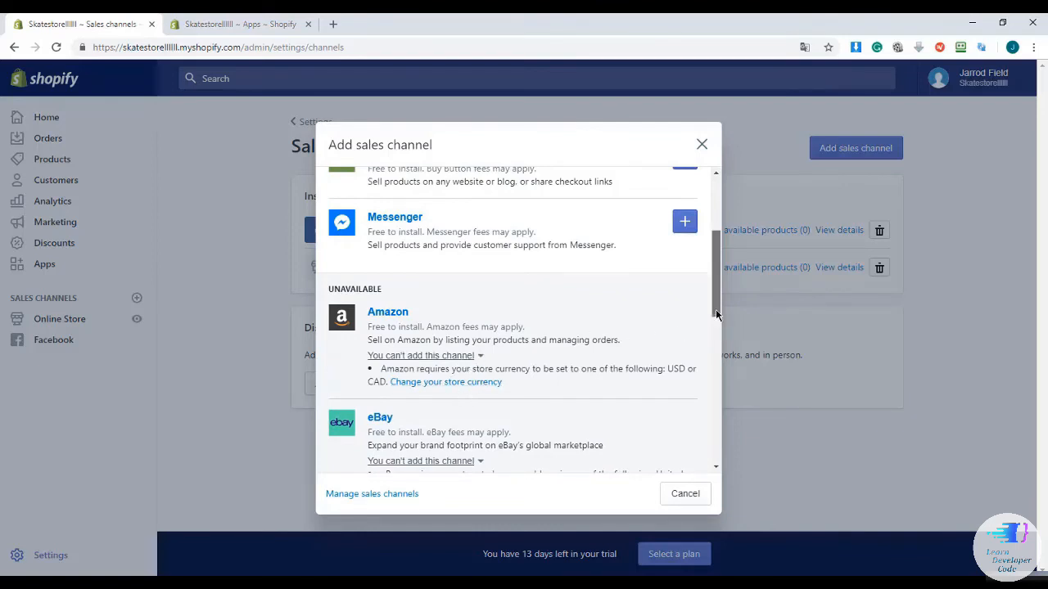
{"action": "left_click_drag", "start_coordinate": [717, 314], "coordinate": [712, 264]}
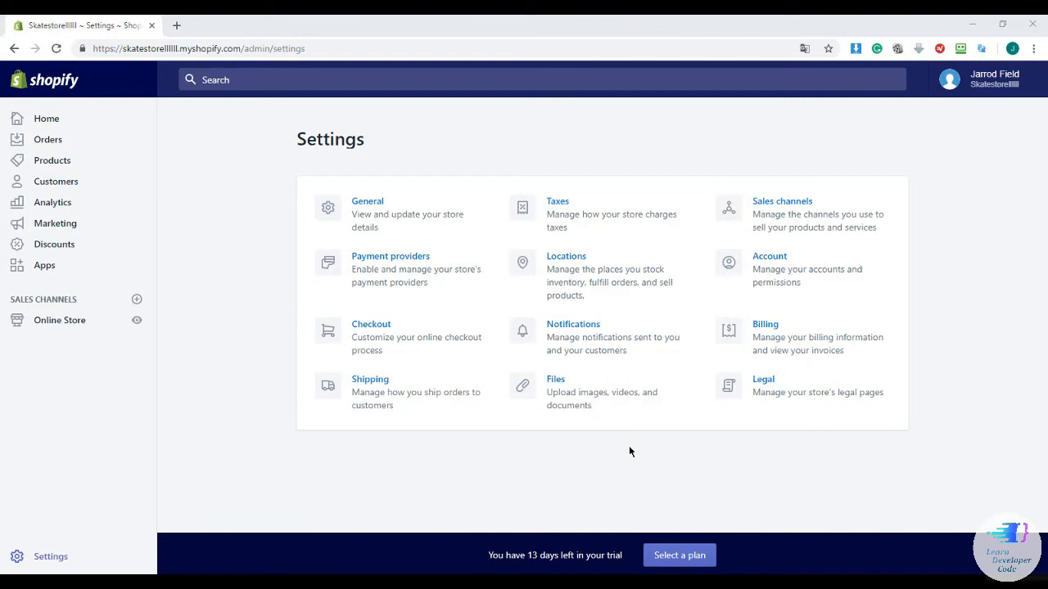
{"action": "left_click", "coordinate": [762, 260]}
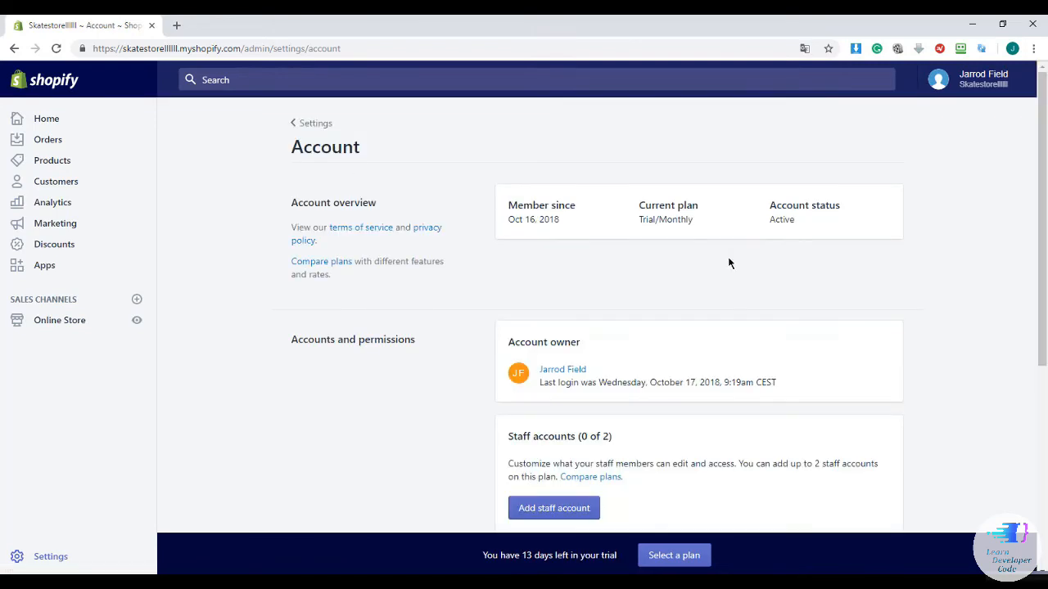
Scroll to the Staff accounts section of the Account page and choose Add staff account
{"action": "scroll", "coordinate": [730, 263], "scroll_direction": "down", "scroll_amount": 2}
{"action": "left_click_drag", "start_coordinate": [596, 237], "coordinate": [537, 238]}
{"action": "left_click", "coordinate": [652, 216]}
{"action": "scroll", "coordinate": [602, 258], "scroll_direction": "down", "scroll_amount": 2}
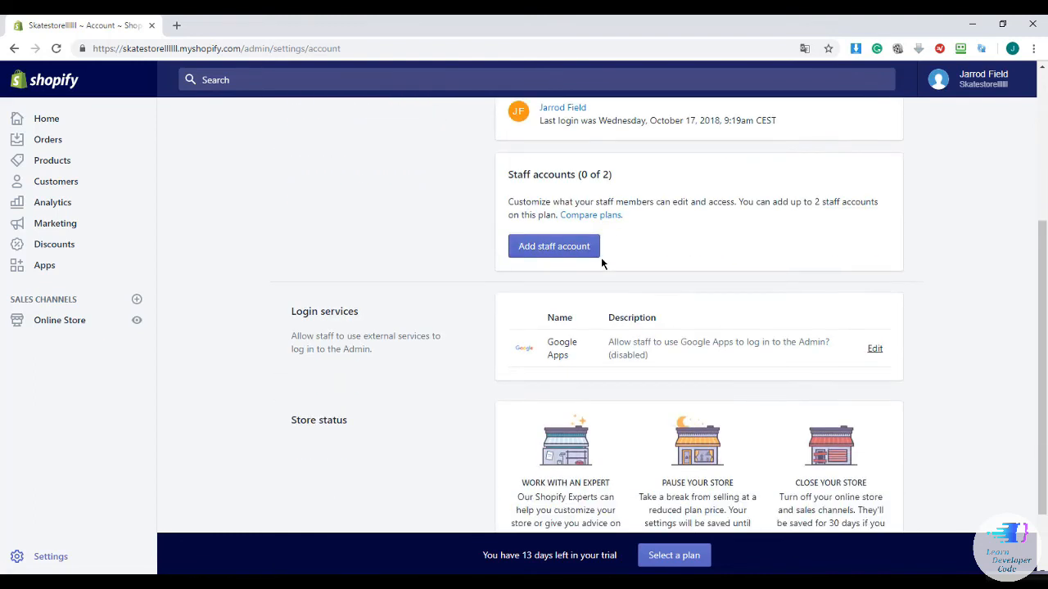
{"action": "scroll", "coordinate": [601, 262], "scroll_direction": "up", "scroll_amount": 2}
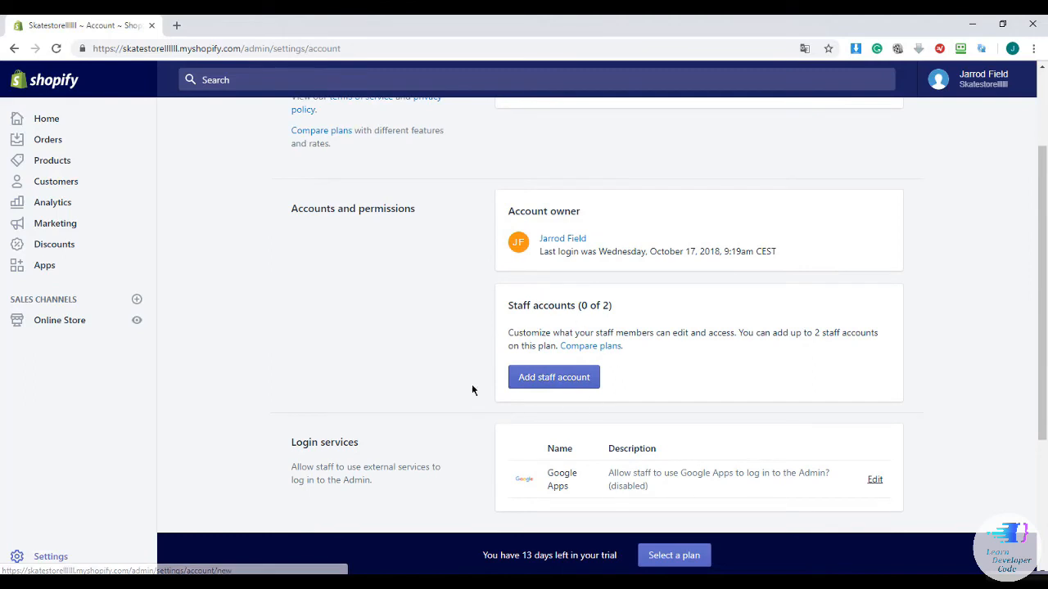
{"action": "left_click", "coordinate": [558, 379]}
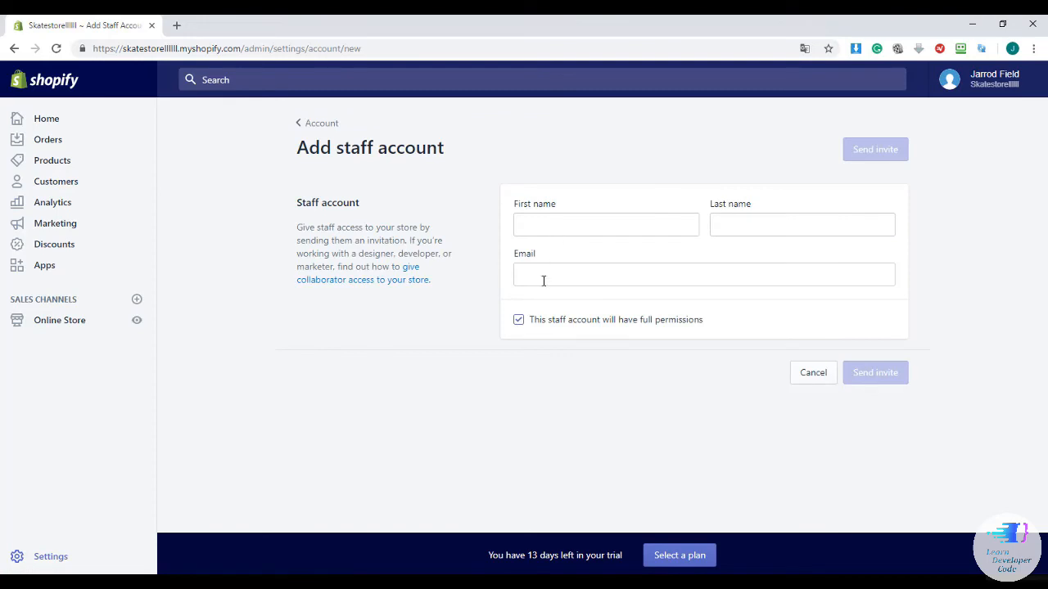
Untick full permissions to review the individual staff permissions
{"action": "left_click", "coordinate": [542, 324]}
{"action": "scroll", "coordinate": [569, 322], "scroll_direction": "down", "scroll_amount": 1}
{"action": "scroll", "coordinate": [569, 322], "scroll_direction": "down", "scroll_amount": 1}
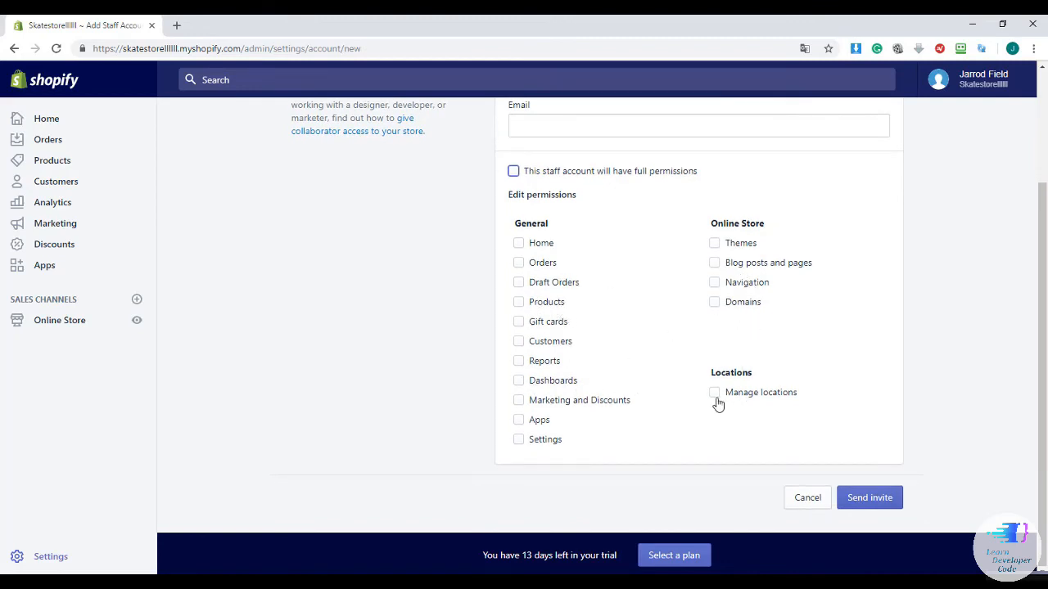
{"action": "scroll", "coordinate": [709, 357], "scroll_direction": "up", "scroll_amount": 1}
{"action": "scroll", "coordinate": [709, 356], "scroll_direction": "up", "scroll_amount": 1}
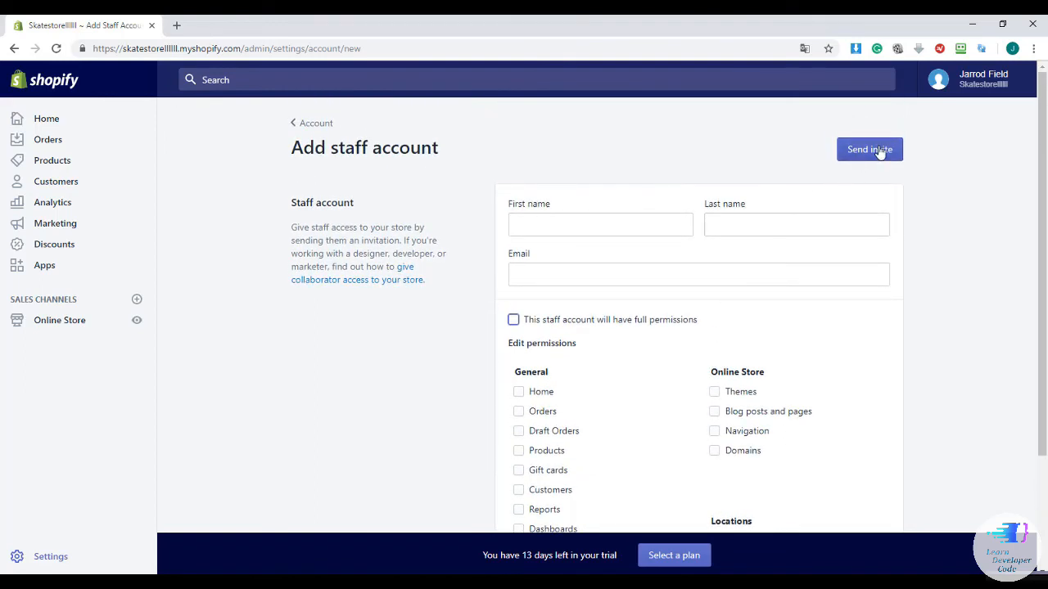
Enter first name 'Example name', last name 'Example last name', a staff e-mail, and re-tick full permissions
{"action": "left_click", "coordinate": [548, 224]}
{"action": "type", "text": "Example name"}
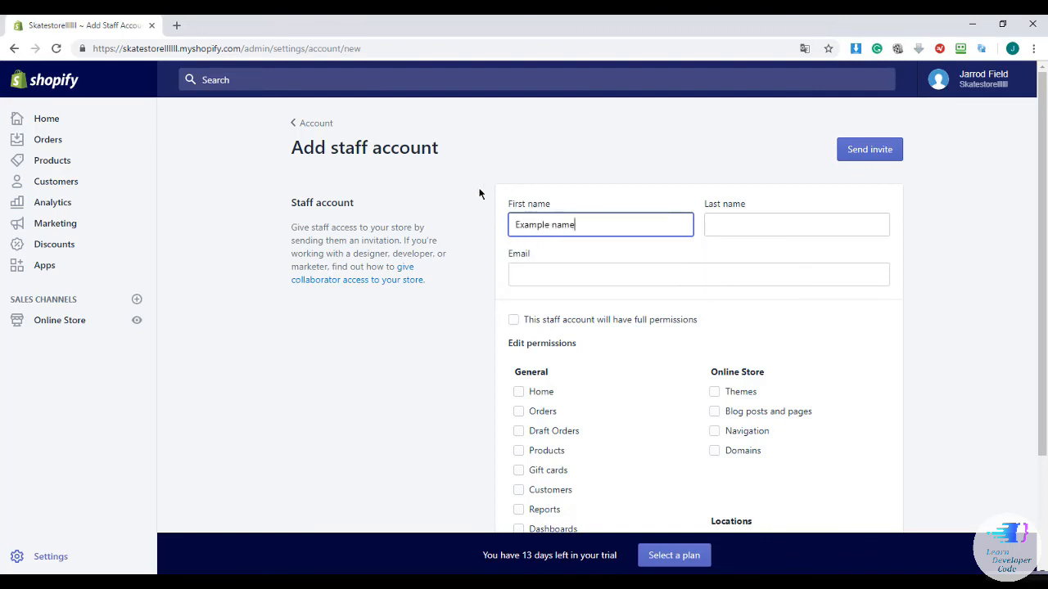
{"action": "left_click", "coordinate": [743, 224]}
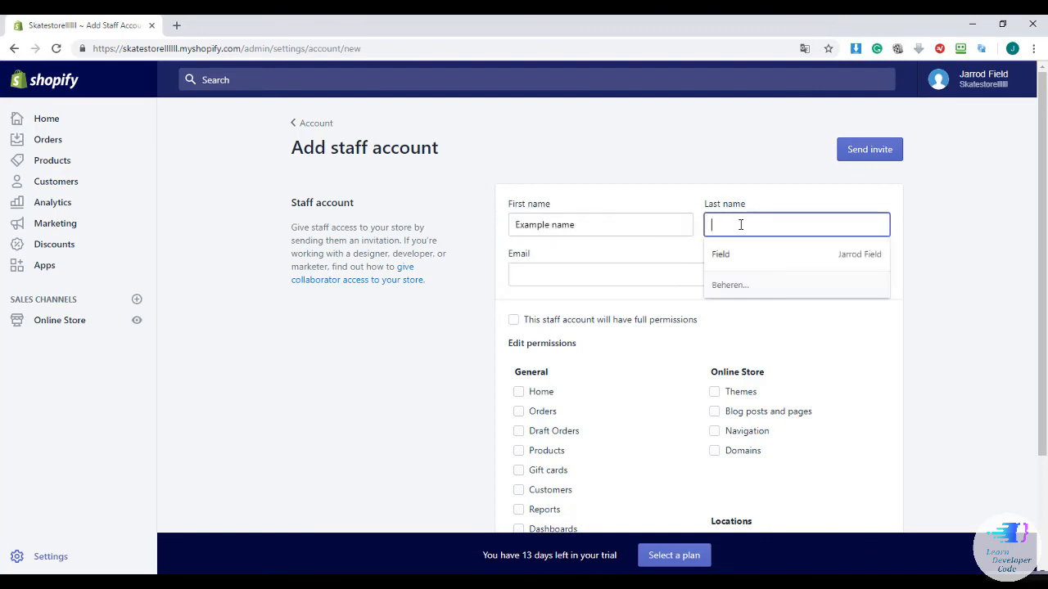
{"action": "type", "text": "Exam"}
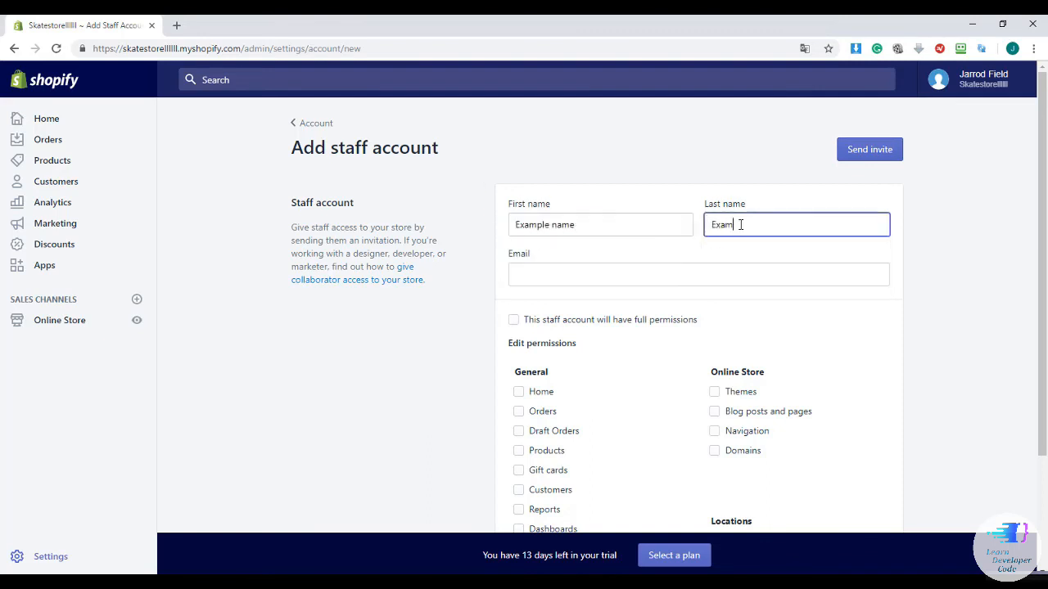
{"action": "type", "text": "ple last name"}
{"action": "left_click", "coordinate": [550, 272]}
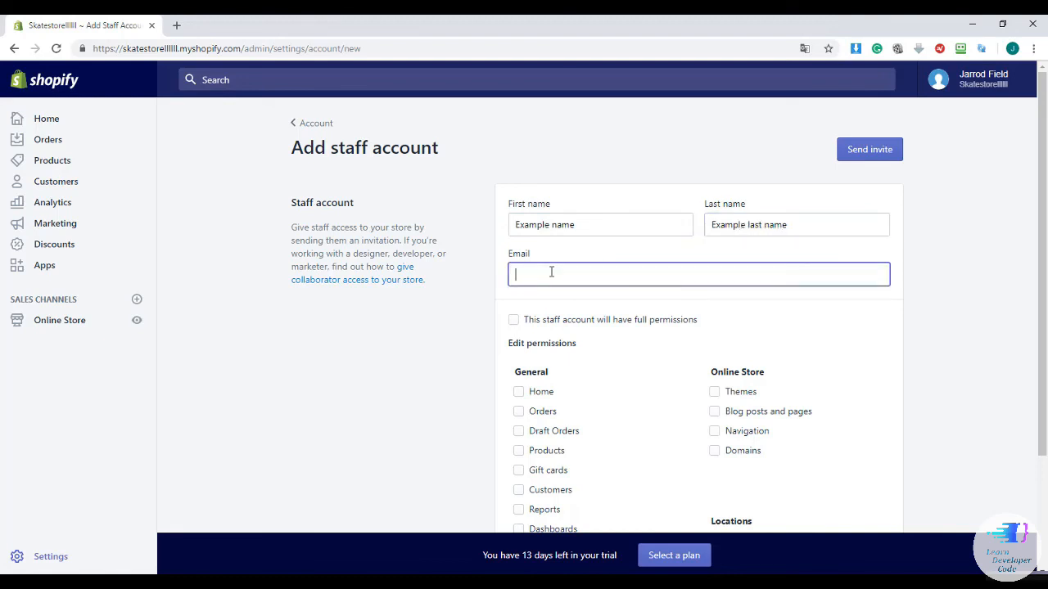
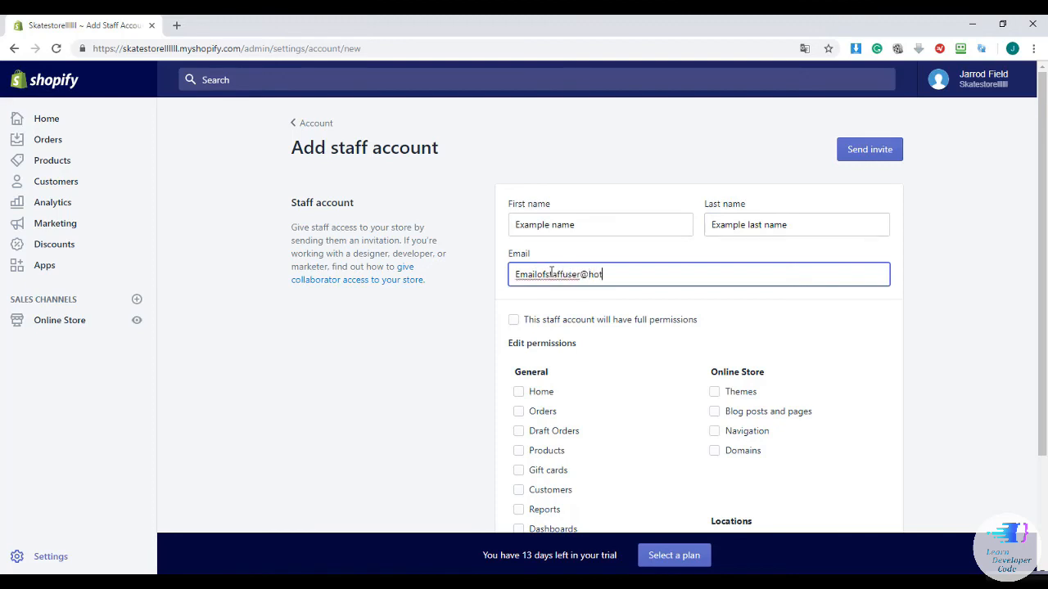
{"action": "key", "text": "BackSpace"}
{"action": "key", "text": "BackSpace"}
{"action": "key", "text": "BackSpace"}
{"action": "key", "text": "BackSpace"}
{"action": "left_click", "coordinate": [658, 219]}
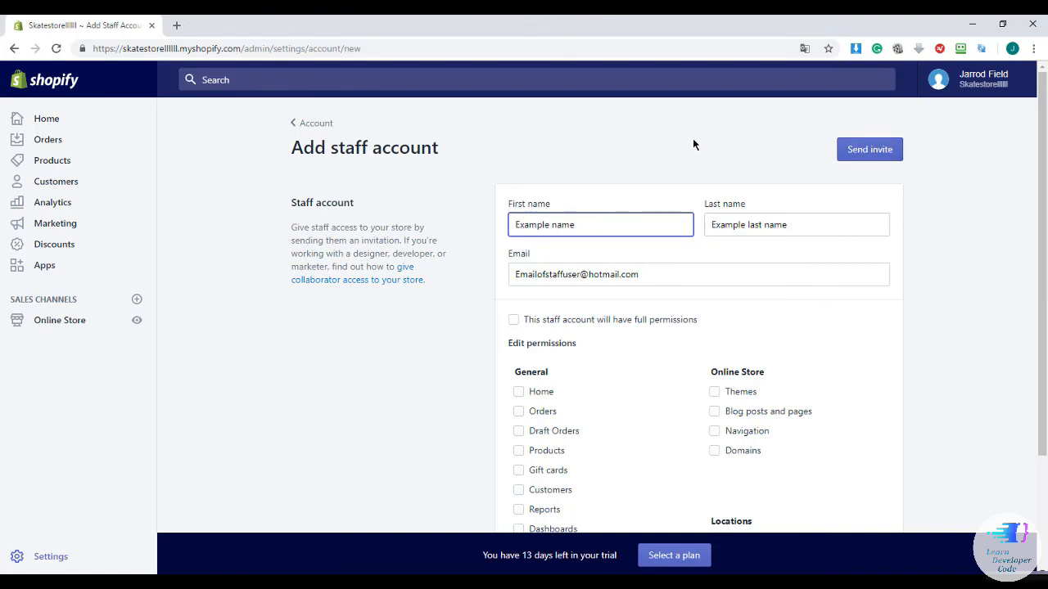
{"action": "scroll", "coordinate": [693, 145], "scroll_direction": "down", "scroll_amount": 1}
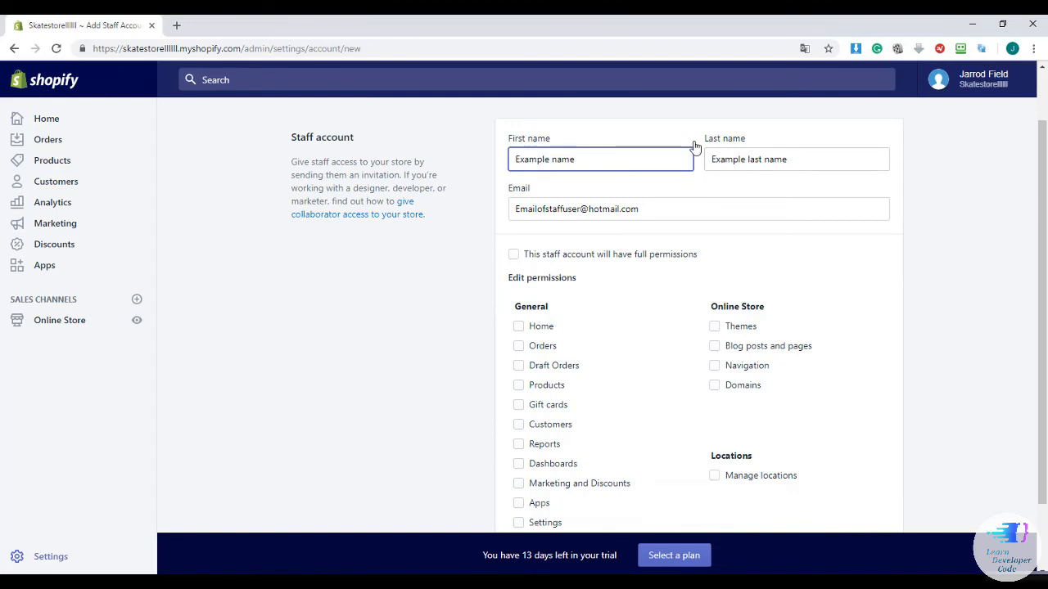
{"action": "left_click", "coordinate": [513, 256]}
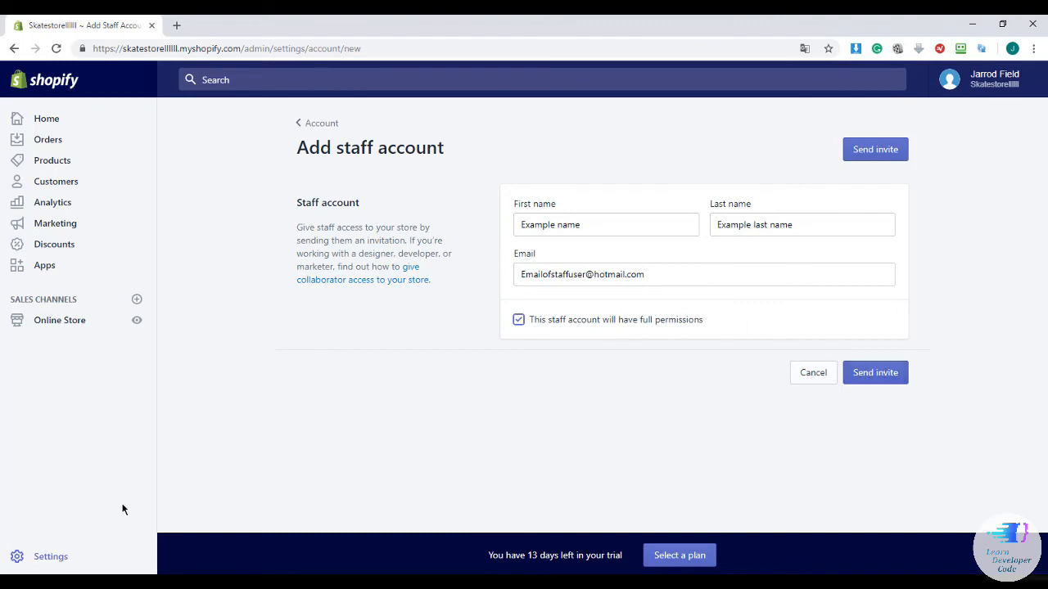
Leave the staff form unsent and return to the main Settings overview
{"action": "left_click", "coordinate": [75, 557]}
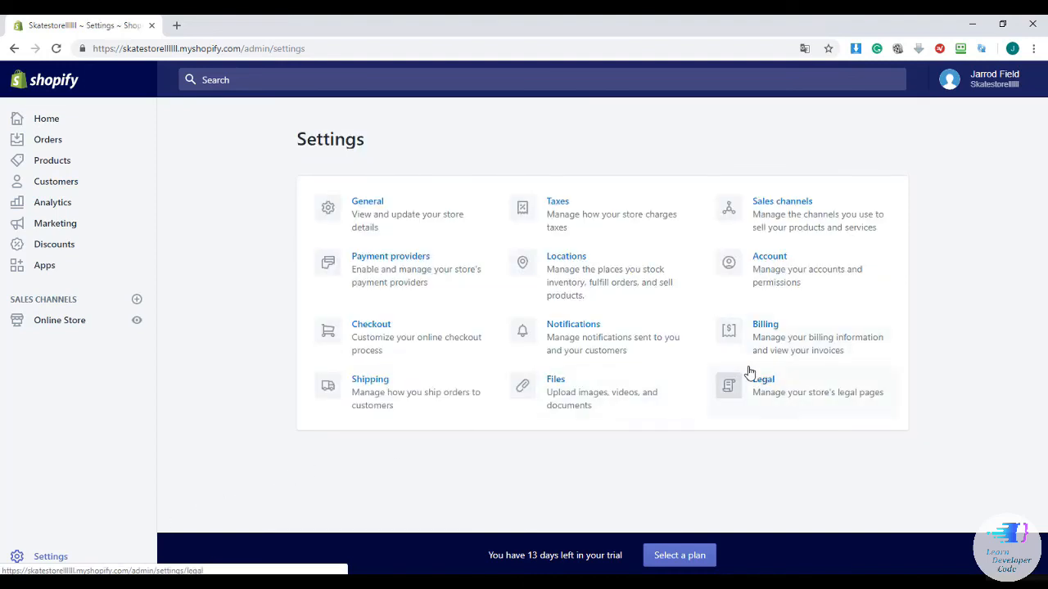
{"action": "left_click", "coordinate": [763, 272]}
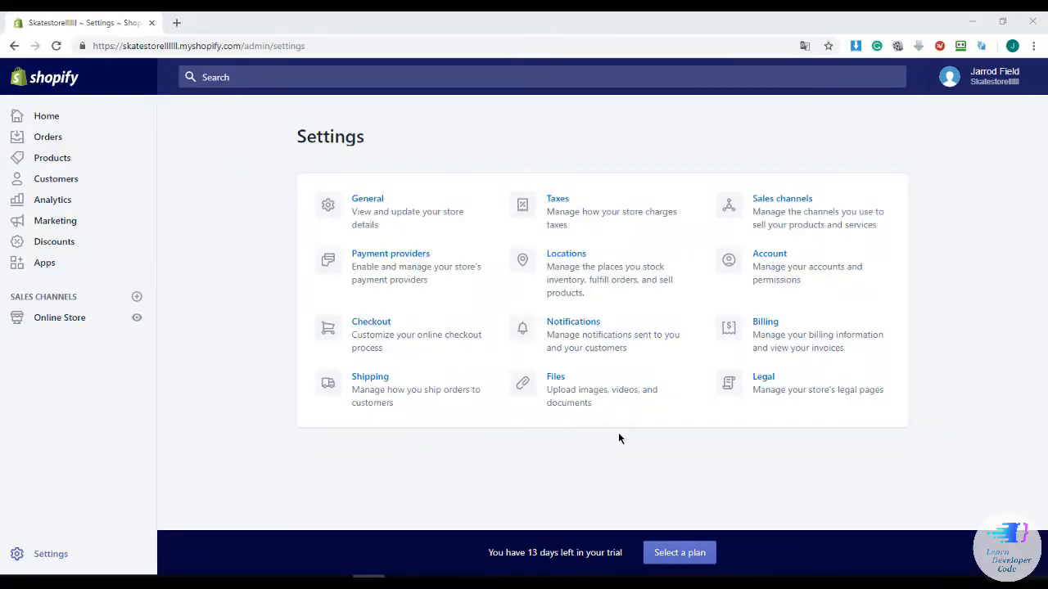
{"action": "left_click", "coordinate": [769, 382]}
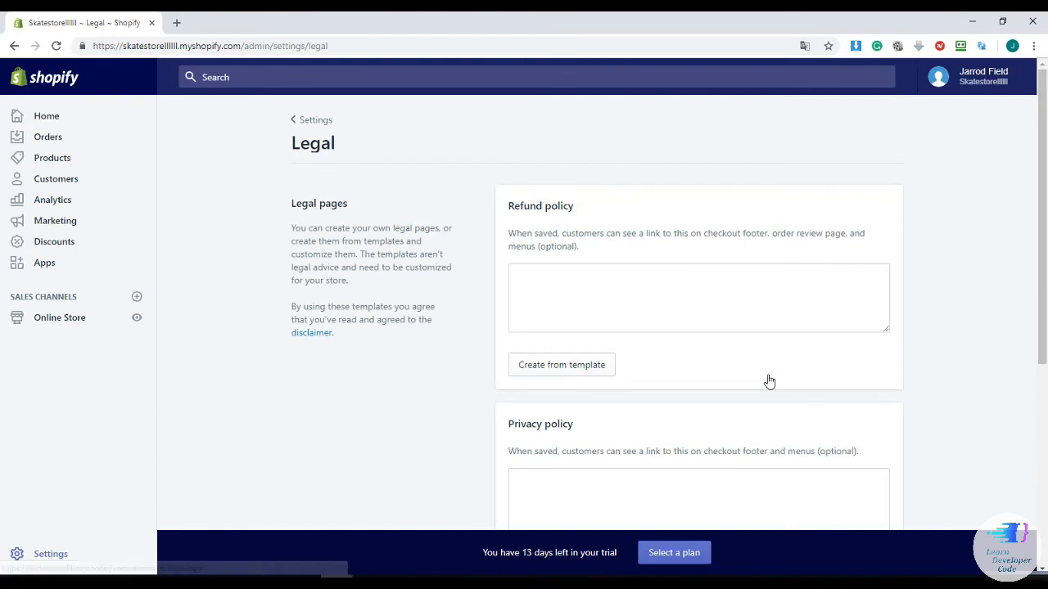
{"action": "scroll", "coordinate": [701, 332], "scroll_direction": "down", "scroll_amount": 1}
{"action": "scroll", "coordinate": [701, 332], "scroll_direction": "down", "scroll_amount": 1}
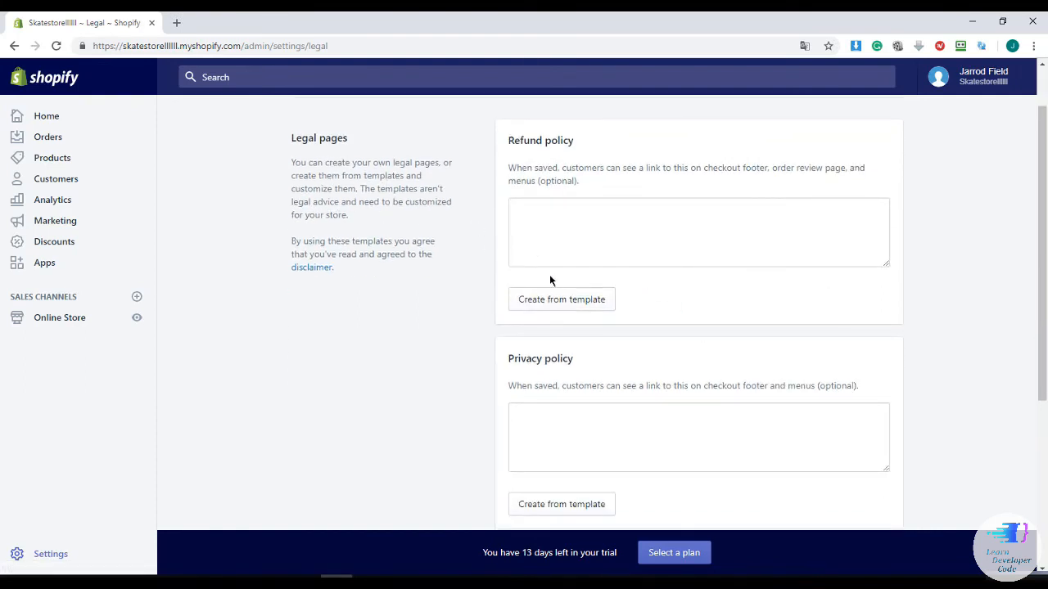
{"action": "left_click", "coordinate": [561, 299]}
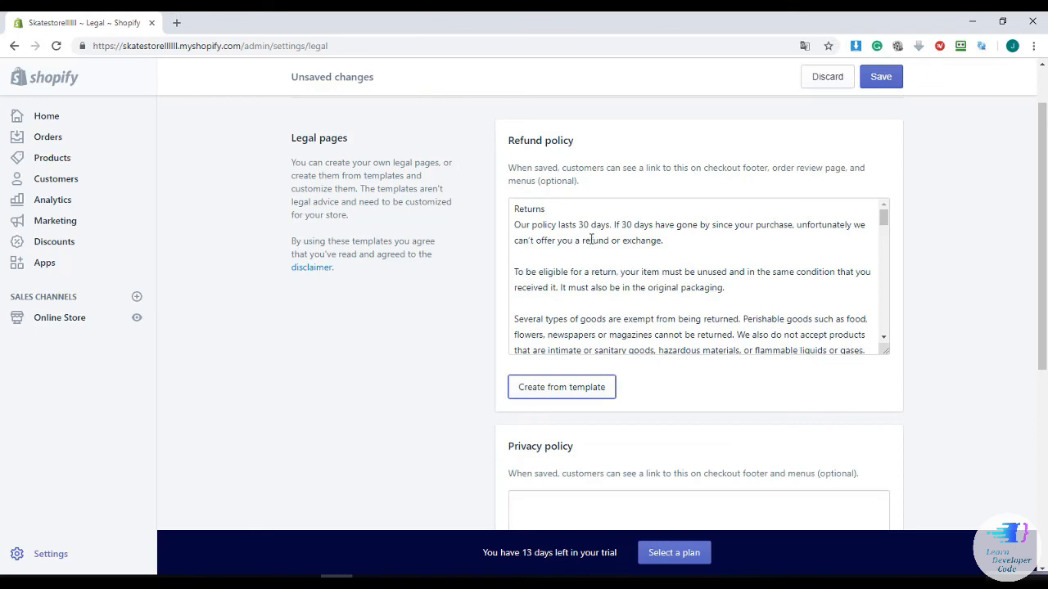
{"action": "scroll", "coordinate": [597, 248], "scroll_direction": "down", "scroll_amount": 1}
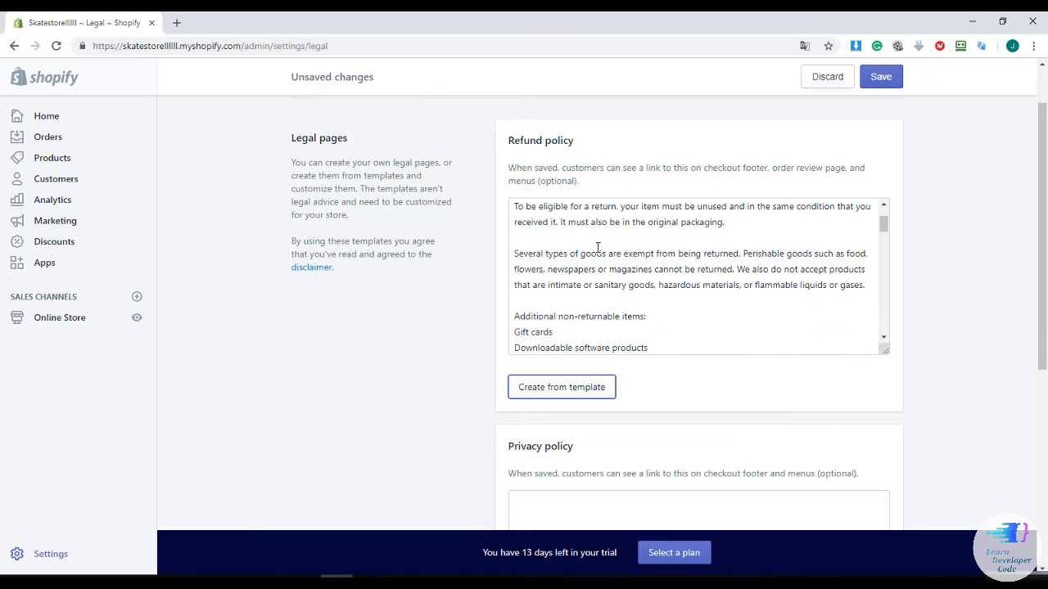
{"action": "scroll", "coordinate": [597, 248], "scroll_direction": "down", "scroll_amount": 10}
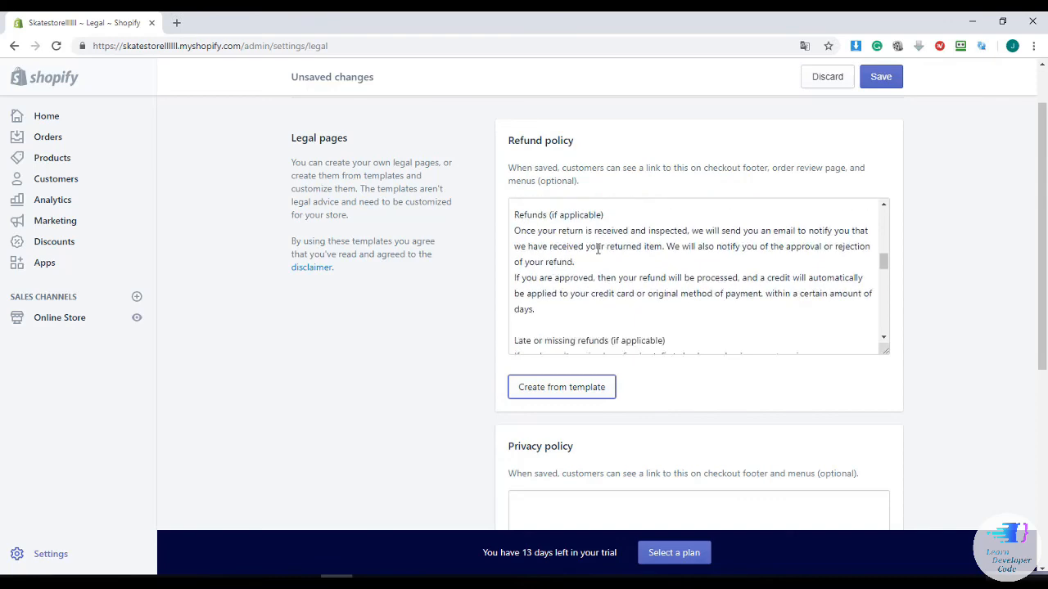
{"action": "scroll", "coordinate": [599, 252], "scroll_direction": "down", "scroll_amount": 2}
{"action": "scroll", "coordinate": [1005, 211], "scroll_direction": "down", "scroll_amount": 2}
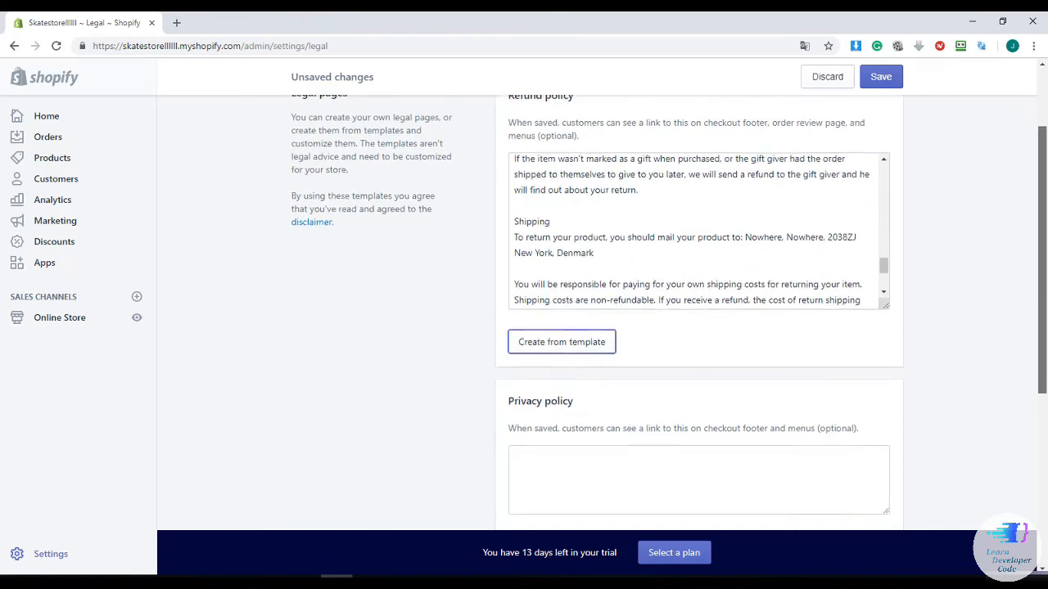
{"action": "scroll", "coordinate": [623, 334], "scroll_direction": "down", "scroll_amount": 2}
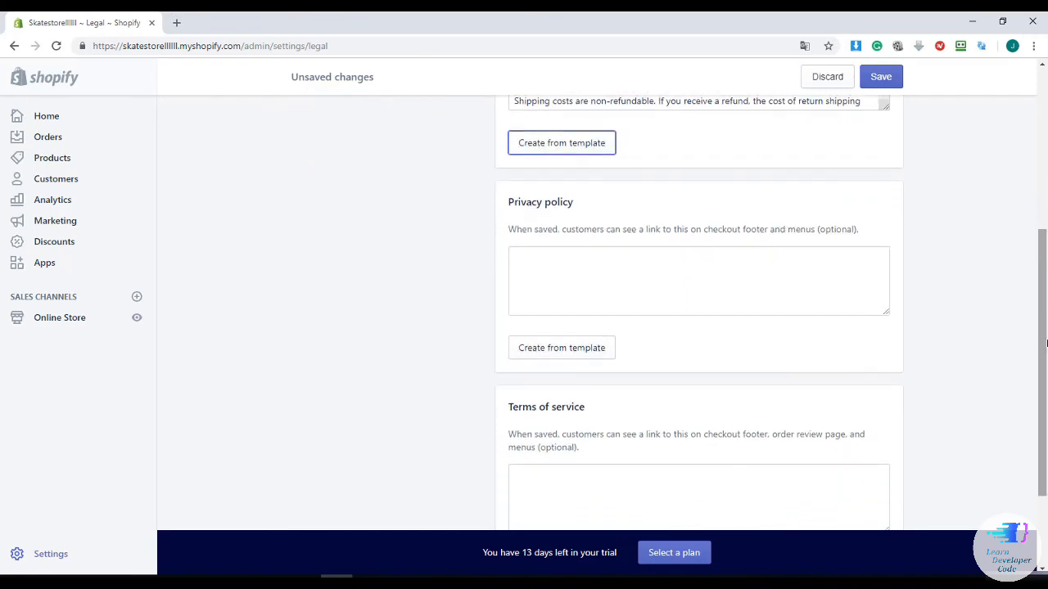
Fill the Privacy policy and Terms of service with their template text
{"action": "left_click", "coordinate": [597, 347]}
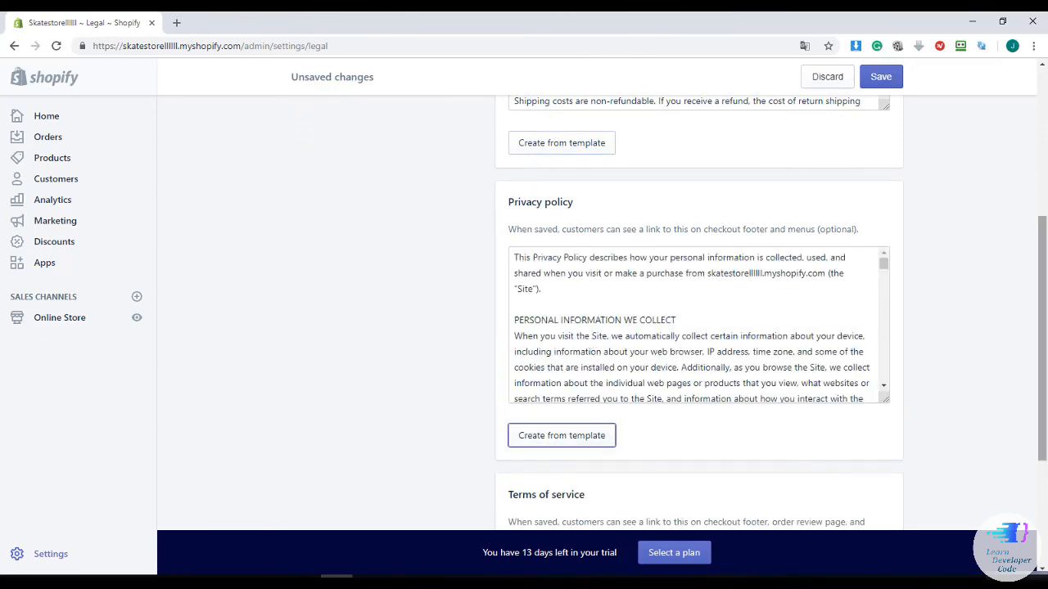
{"action": "left_click_drag", "start_coordinate": [1042, 249], "coordinate": [1037, 354]}
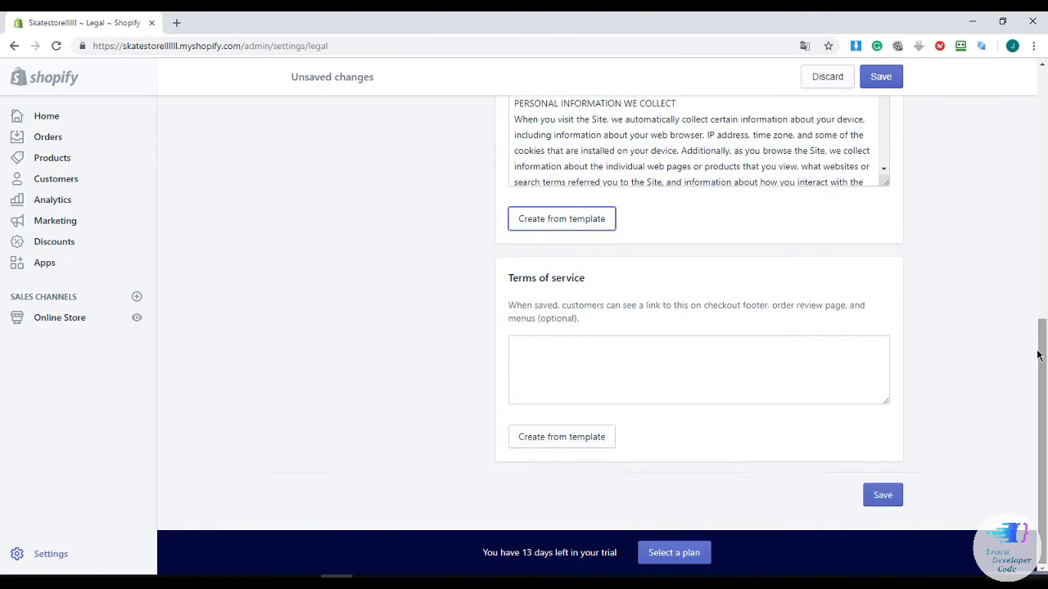
{"action": "left_click", "coordinate": [571, 438]}
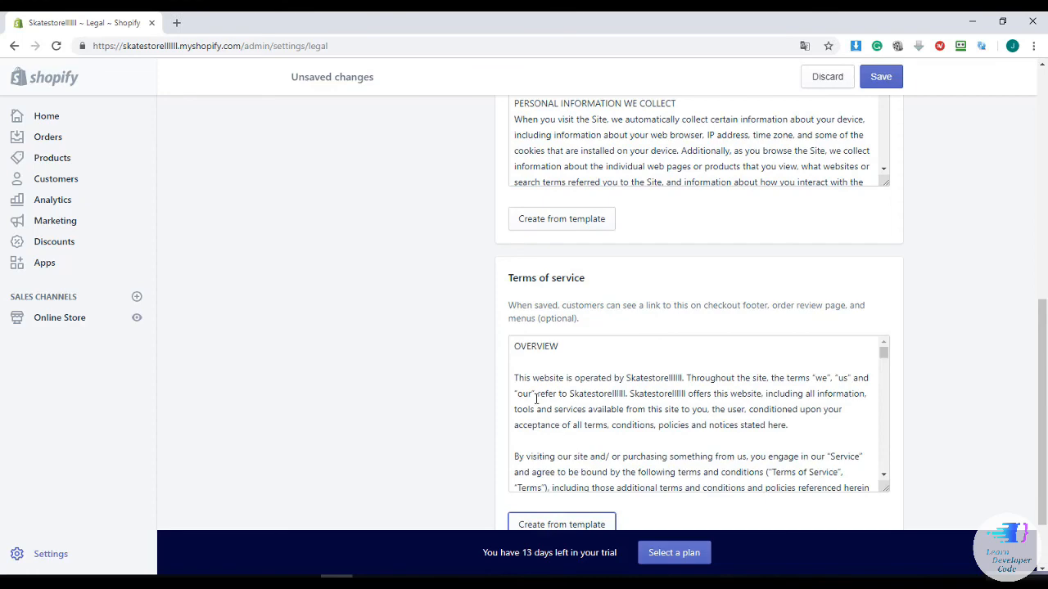
{"action": "scroll", "coordinate": [1044, 325], "scroll_direction": "down", "scroll_amount": 2}
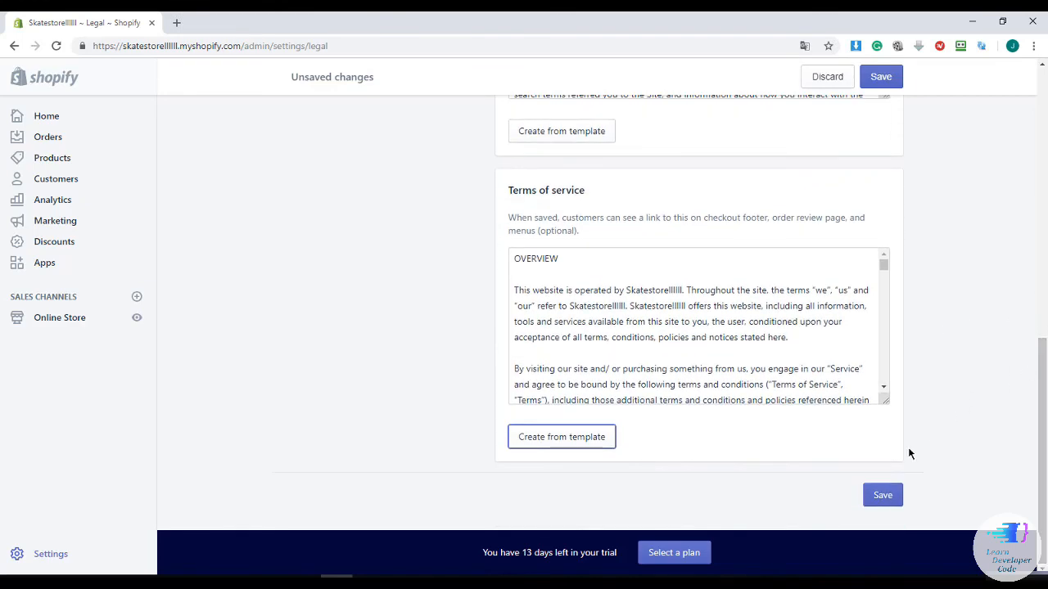
Save the legal pages with the Refund, Privacy and Terms of service policies filled in
{"action": "left_click", "coordinate": [881, 78]}
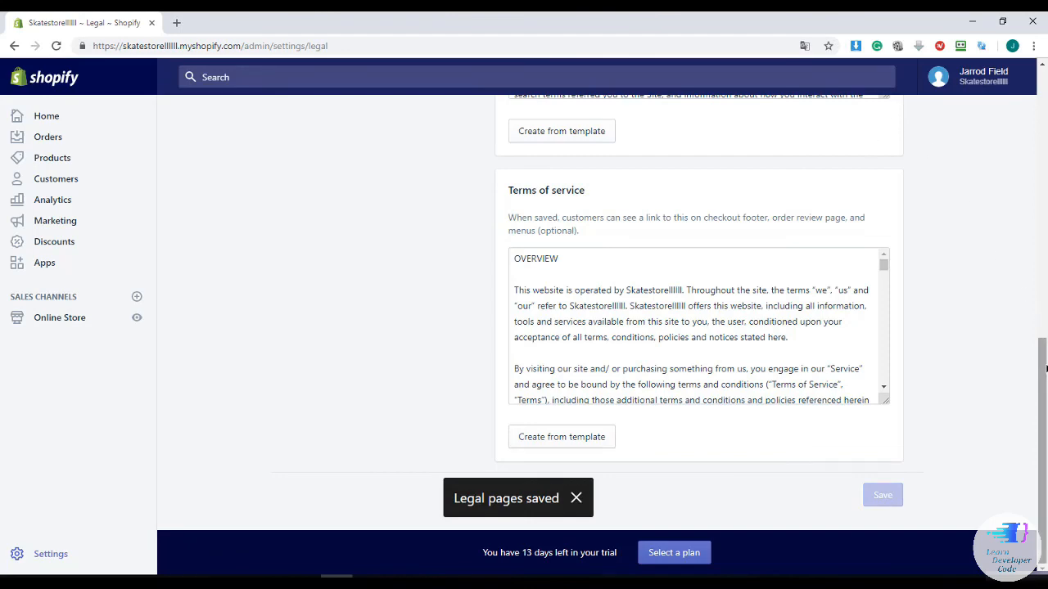
{"action": "scroll", "coordinate": [1046, 369], "scroll_direction": "up", "scroll_amount": 3}
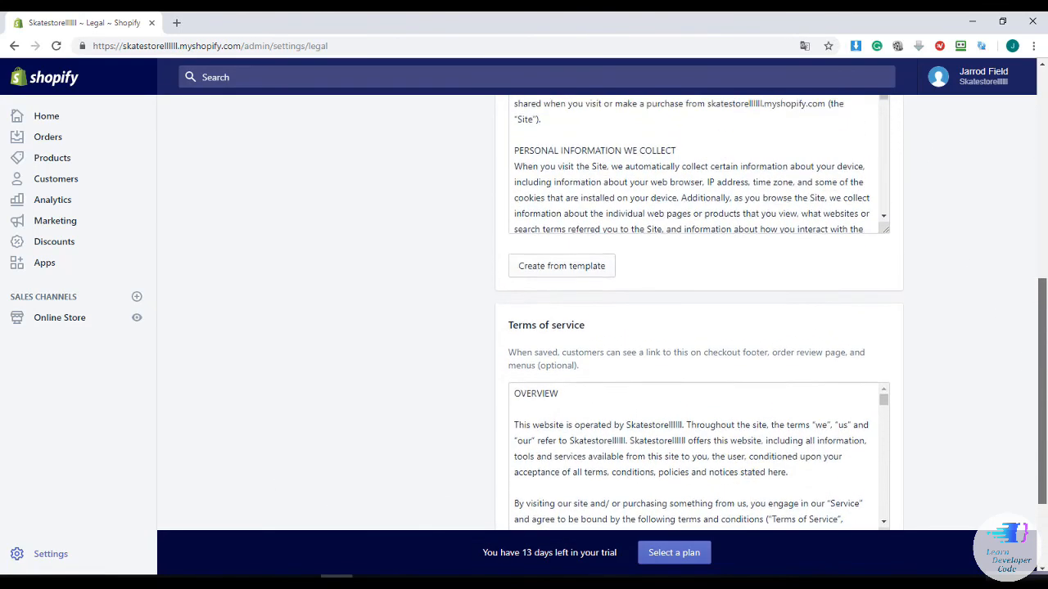
{"action": "scroll", "coordinate": [1031, 218], "scroll_direction": "up", "scroll_amount": 5}
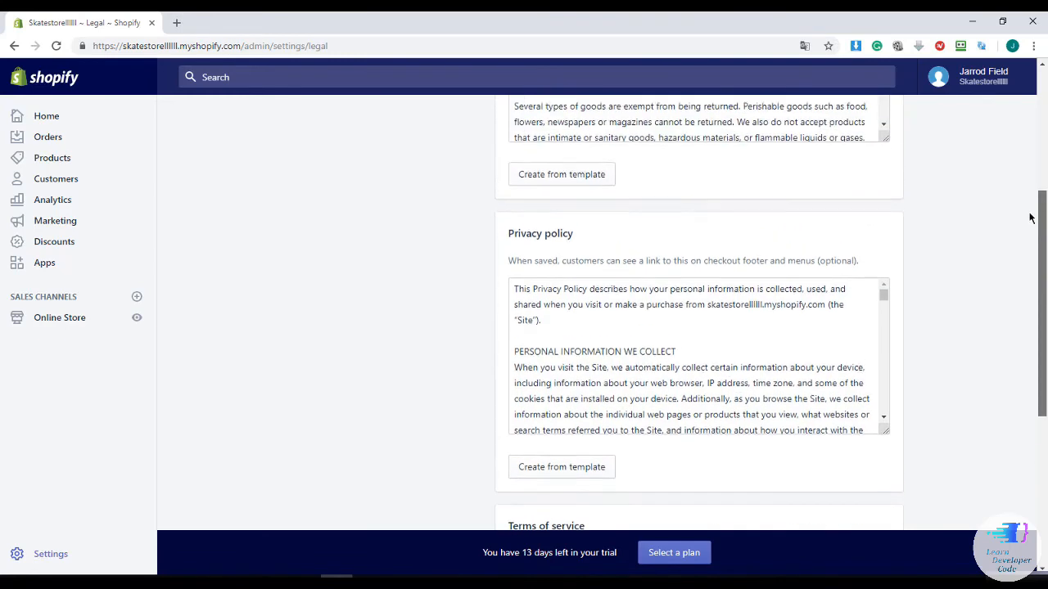
{"action": "scroll", "coordinate": [1030, 218], "scroll_direction": "up", "scroll_amount": 5}
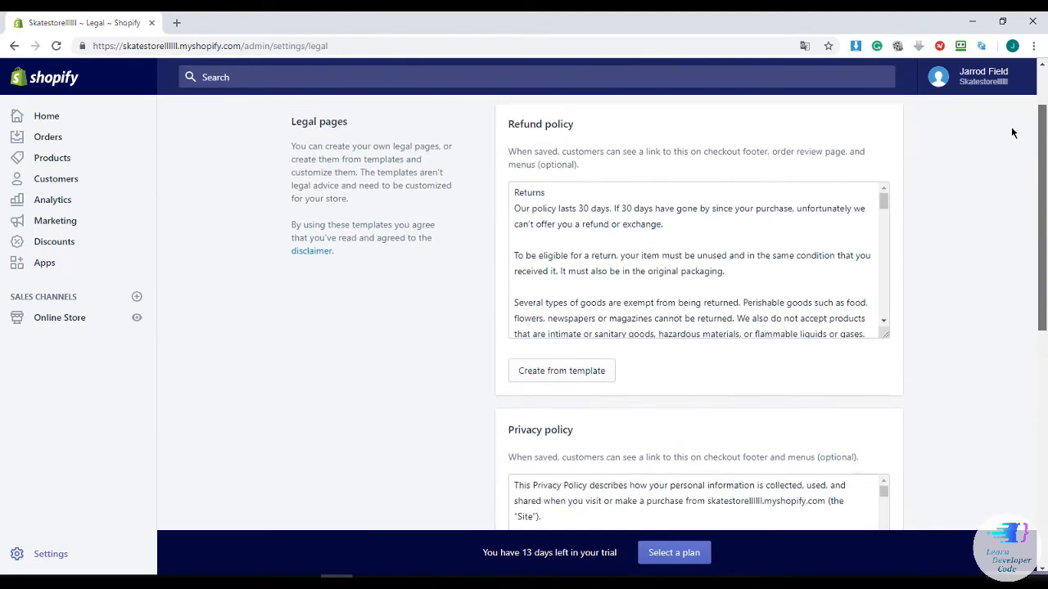
{"action": "scroll", "coordinate": [1012, 131], "scroll_direction": "up", "scroll_amount": 2}
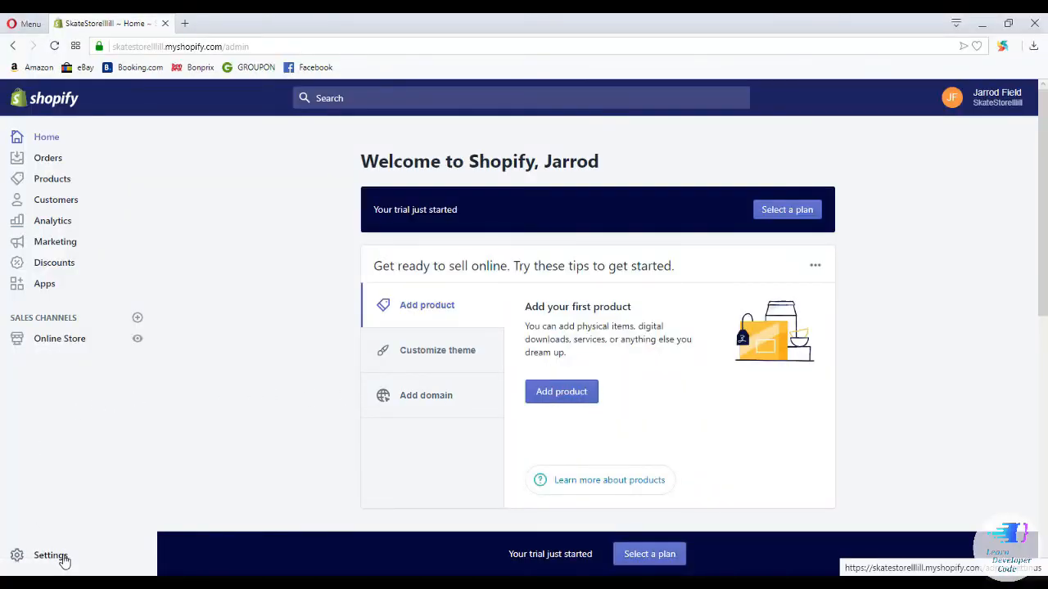
Open the Billing settings and dismiss the Add credit card form without entering a card
{"action": "left_click", "coordinate": [65, 561]}
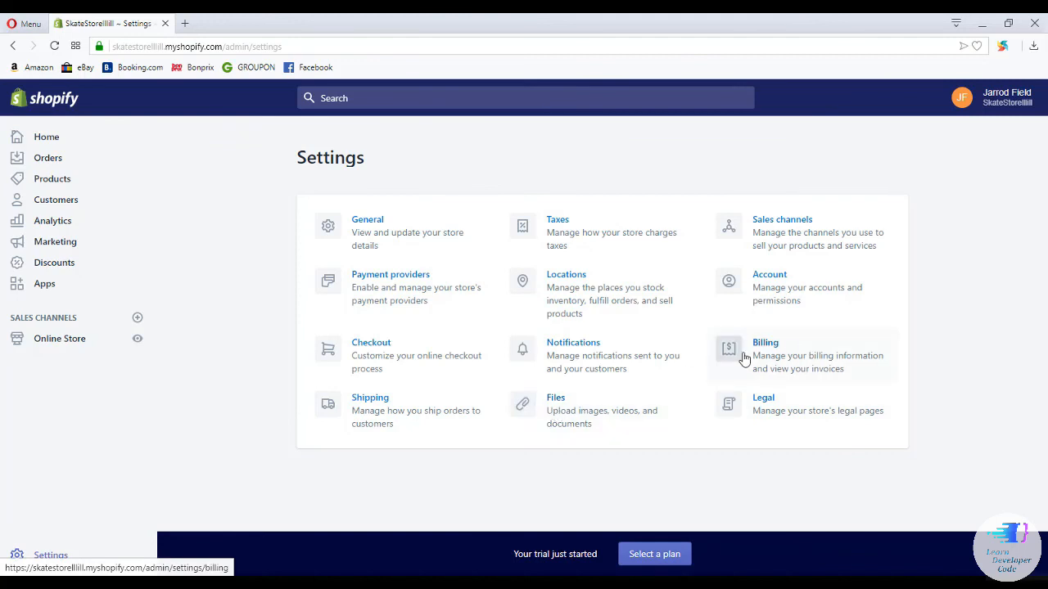
{"action": "left_click", "coordinate": [791, 347]}
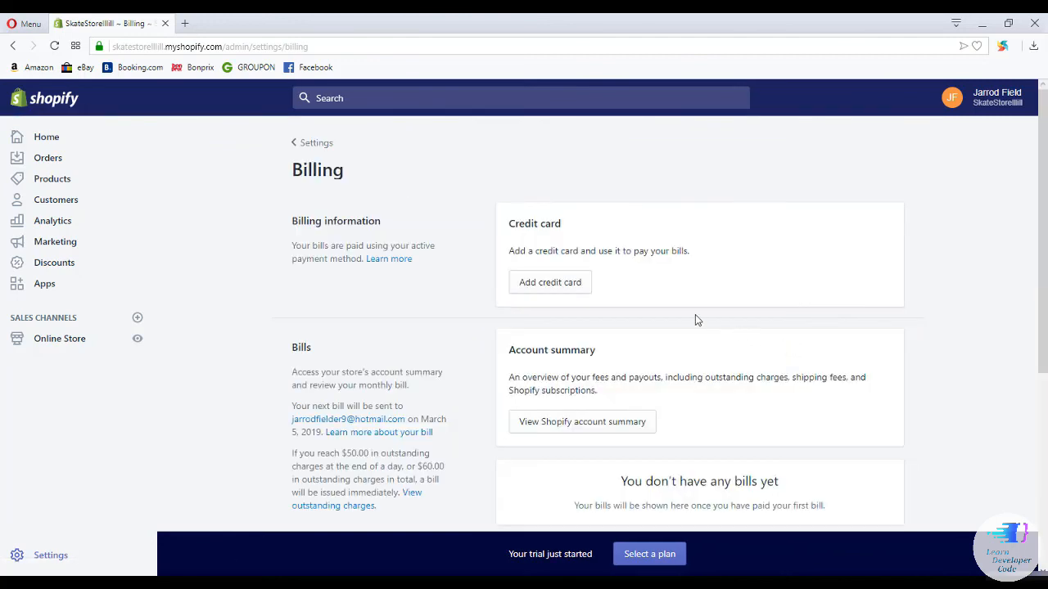
{"action": "left_click", "coordinate": [534, 290]}
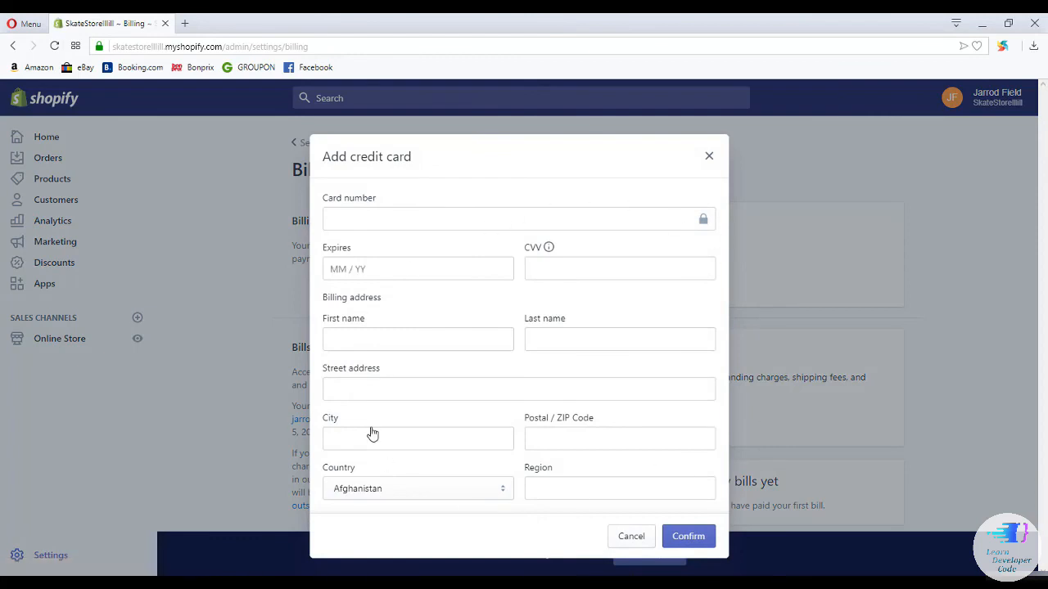
{"action": "left_click", "coordinate": [709, 157]}
{"action": "scroll", "coordinate": [722, 197], "scroll_direction": "down", "scroll_amount": 1}
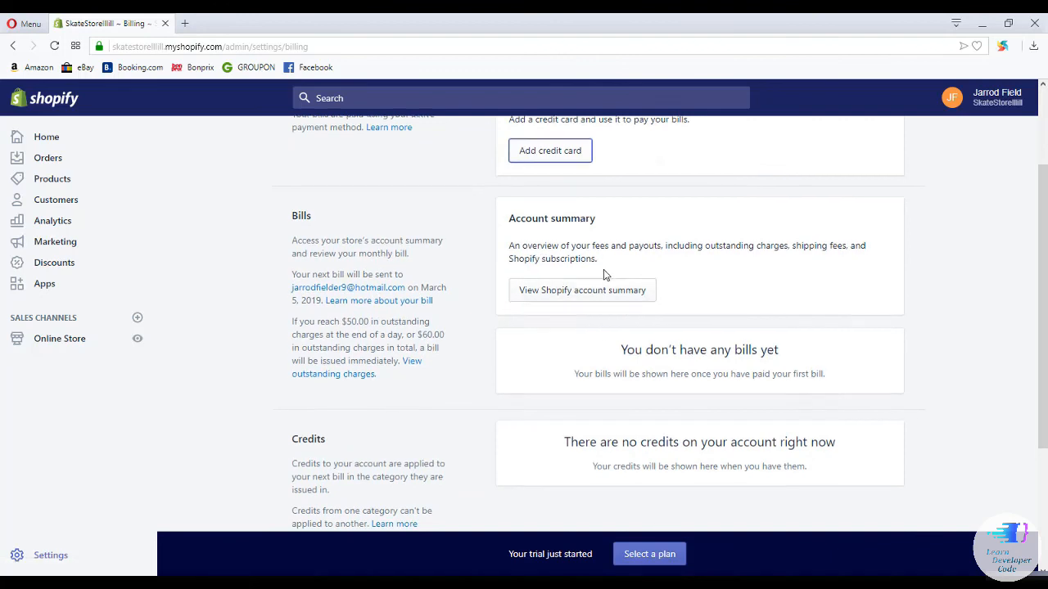
{"action": "scroll", "coordinate": [603, 270], "scroll_direction": "down", "scroll_amount": 1}
{"action": "left_click", "coordinate": [595, 235]}
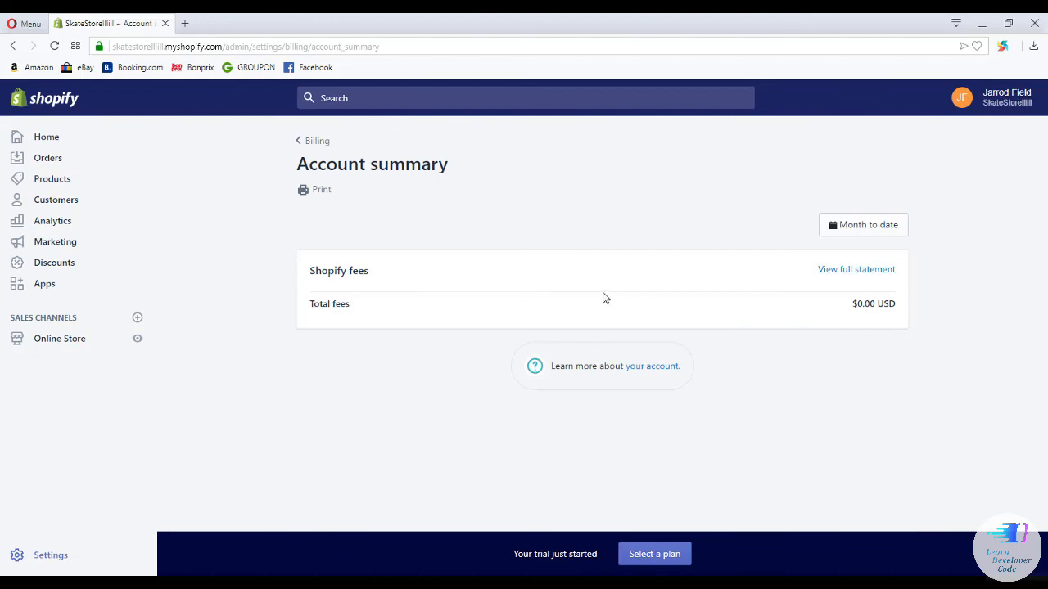
{"action": "left_click", "coordinate": [13, 48]}
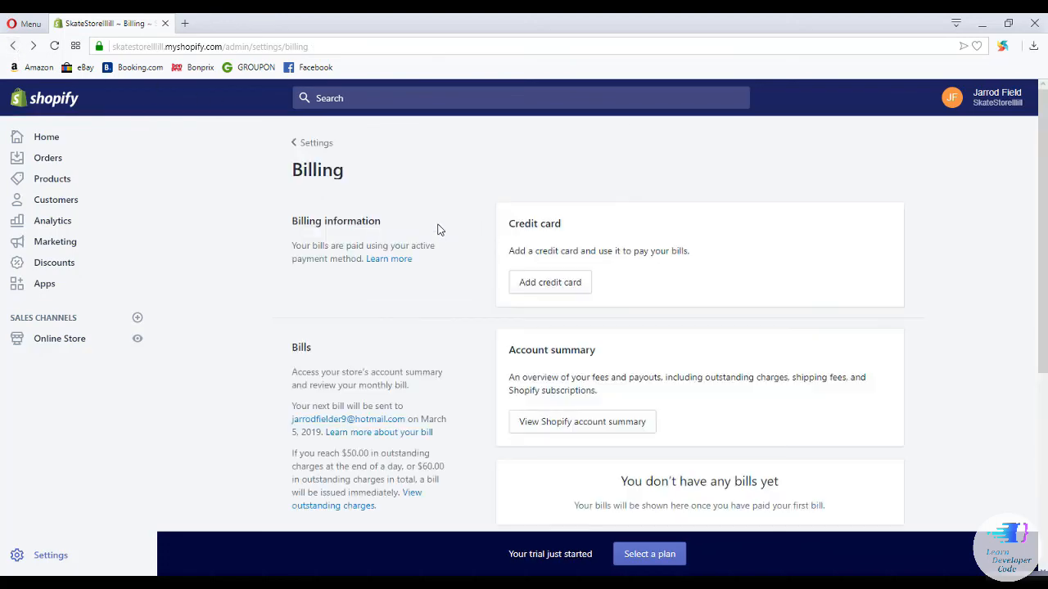
{"action": "scroll", "coordinate": [544, 260], "scroll_direction": "down", "scroll_amount": 3}
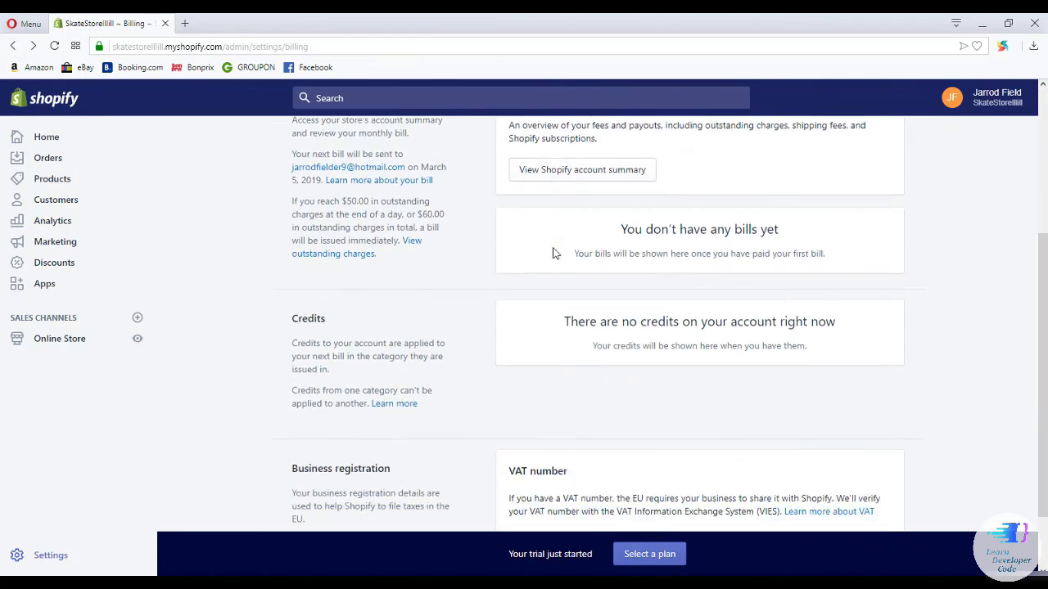
{"action": "scroll", "coordinate": [553, 254], "scroll_direction": "down", "scroll_amount": 1}
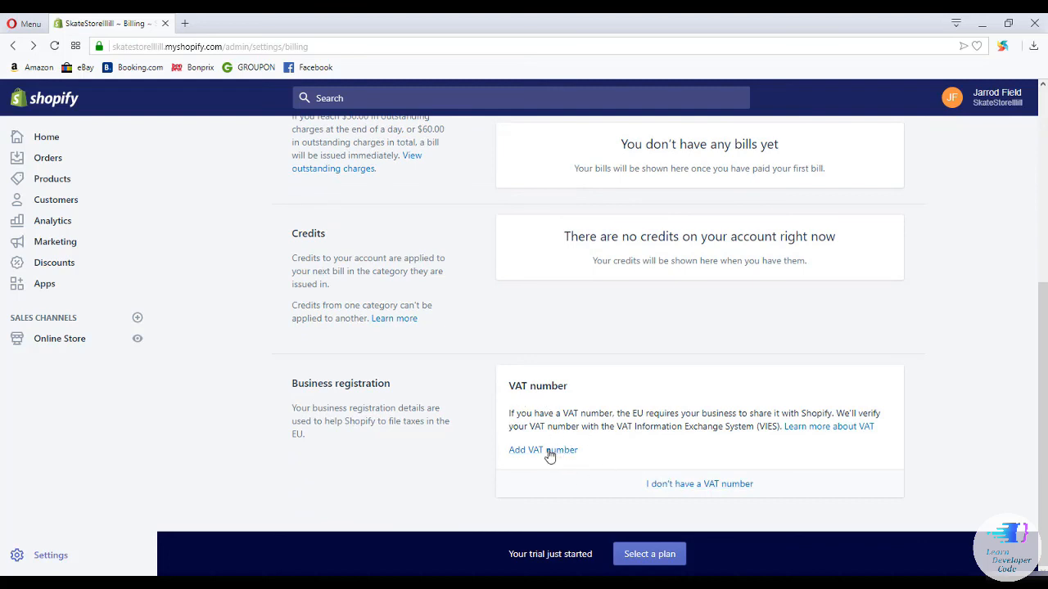
{"action": "left_click", "coordinate": [549, 452]}
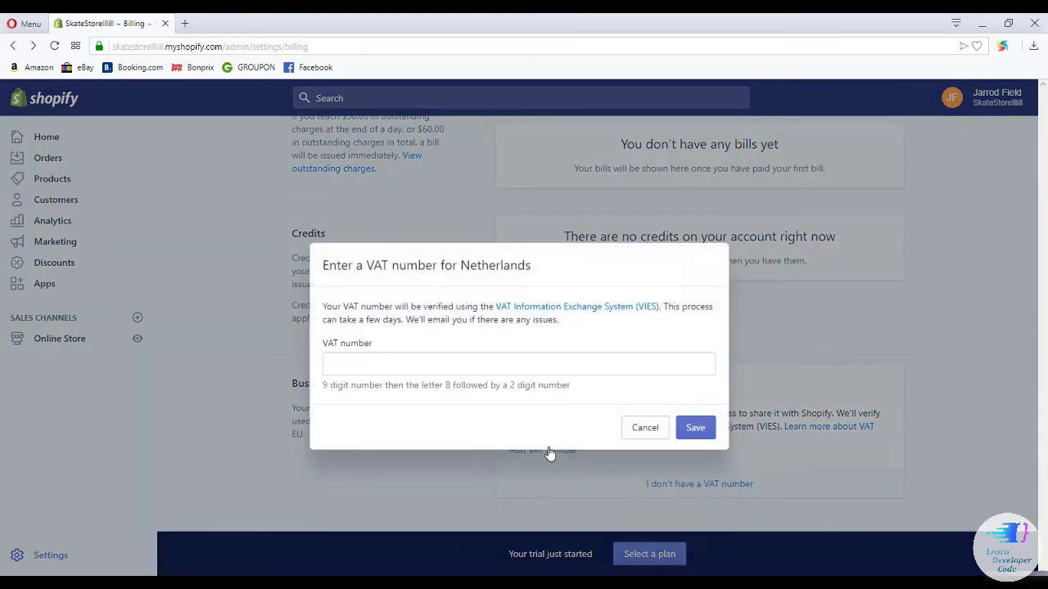
{"action": "left_click", "coordinate": [519, 364]}
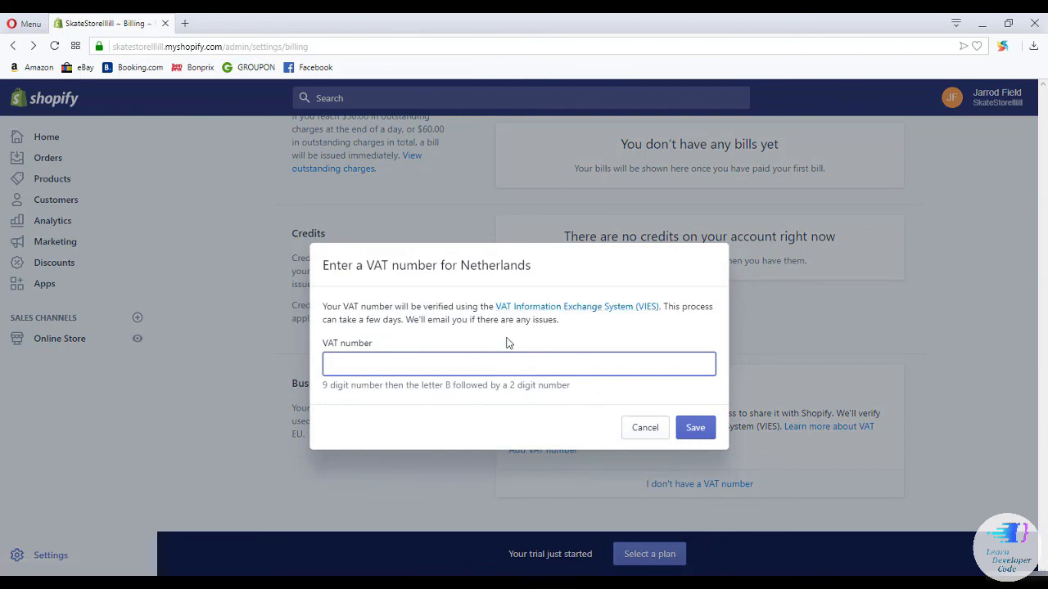
{"action": "left_click", "coordinate": [644, 428]}
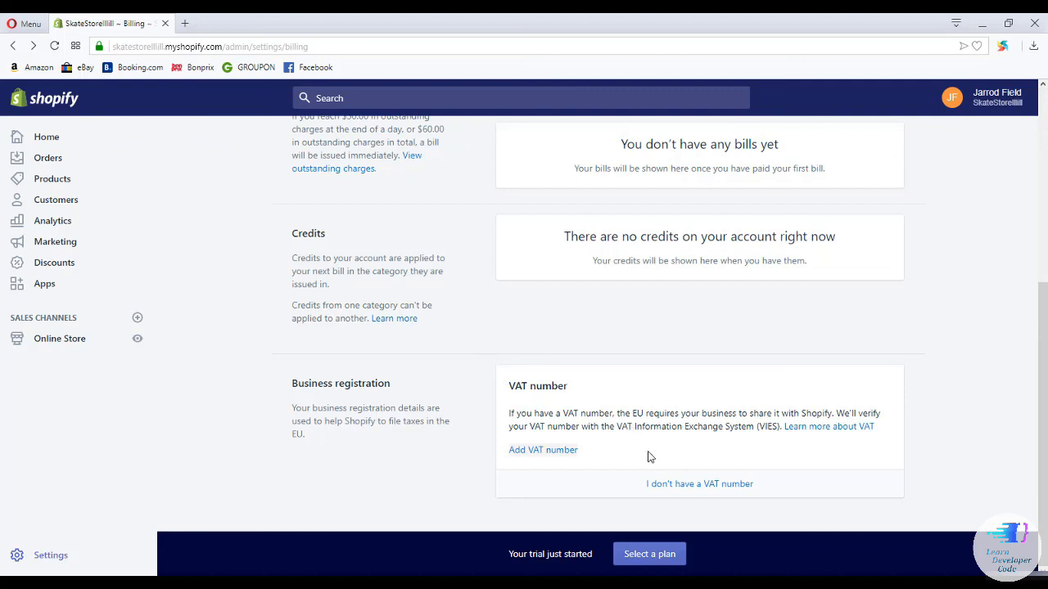
{"action": "scroll", "coordinate": [646, 411], "scroll_direction": "up", "scroll_amount": 4}
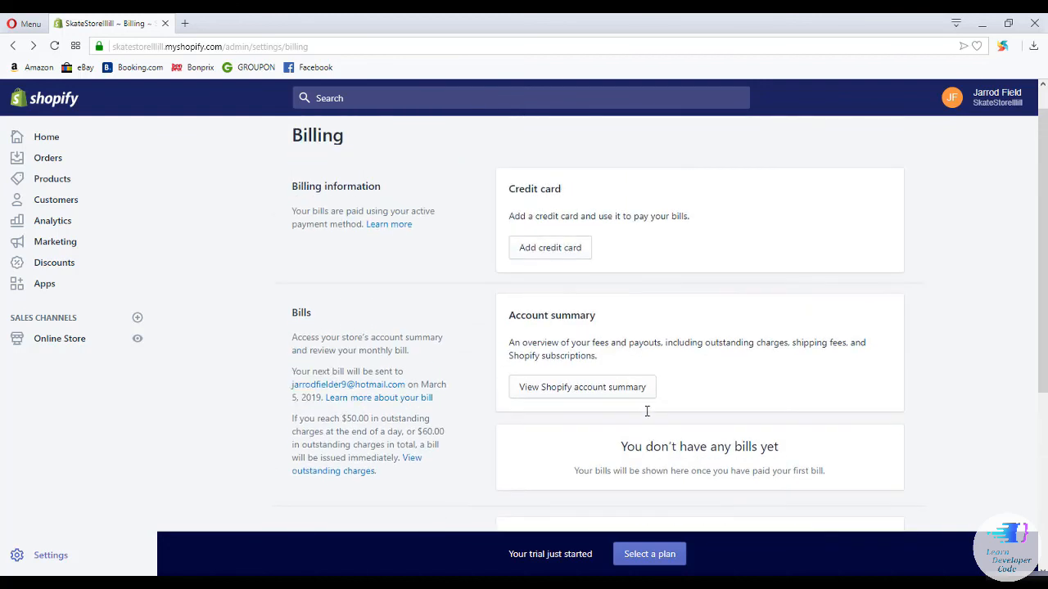